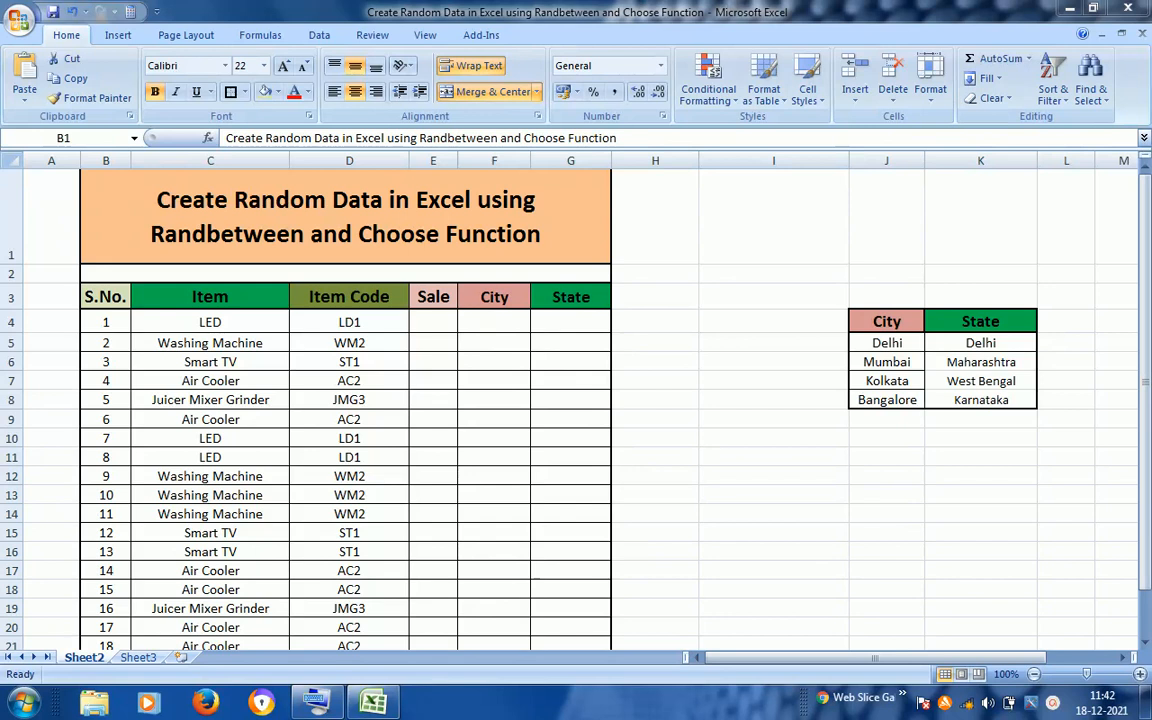
Examine the sales table's column headers and item entries, keeping the current color scheme when Windows asks
{"action": "left_click", "coordinate": [116, 294]}
{"action": "left_click", "coordinate": [116, 294]}
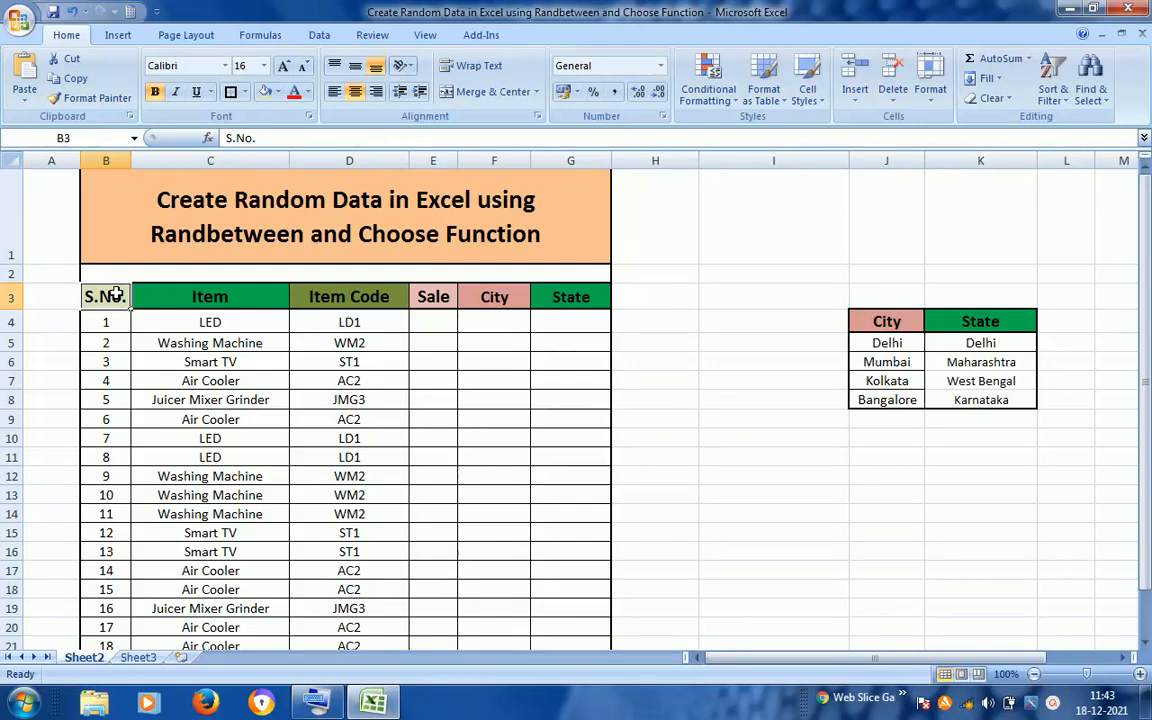
{"action": "left_click", "coordinate": [246, 314]}
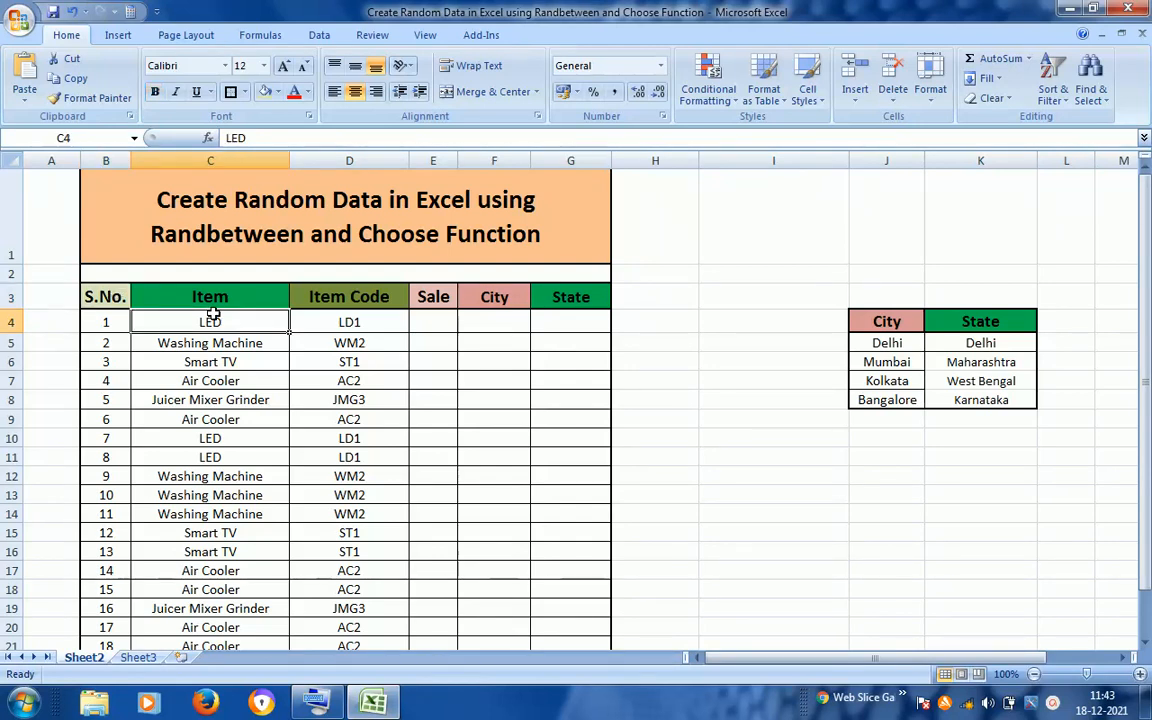
{"action": "left_click", "coordinate": [237, 302]}
{"action": "left_click", "coordinate": [200, 434]}
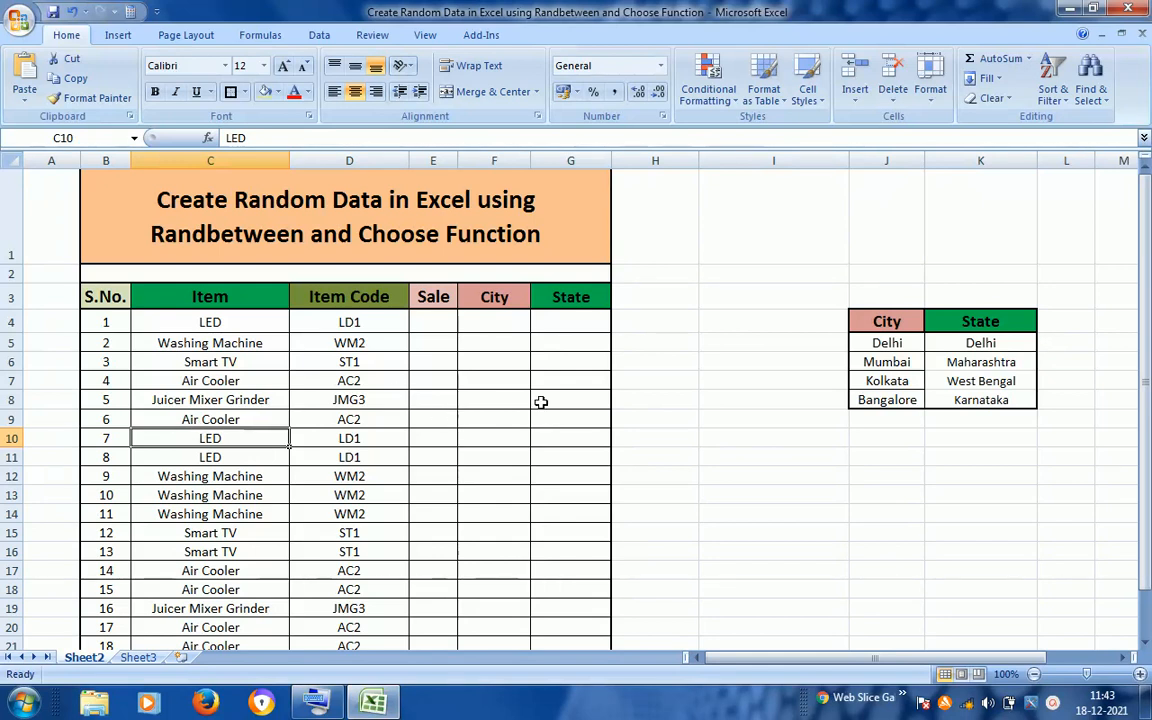
{"action": "left_click", "coordinate": [432, 300]}
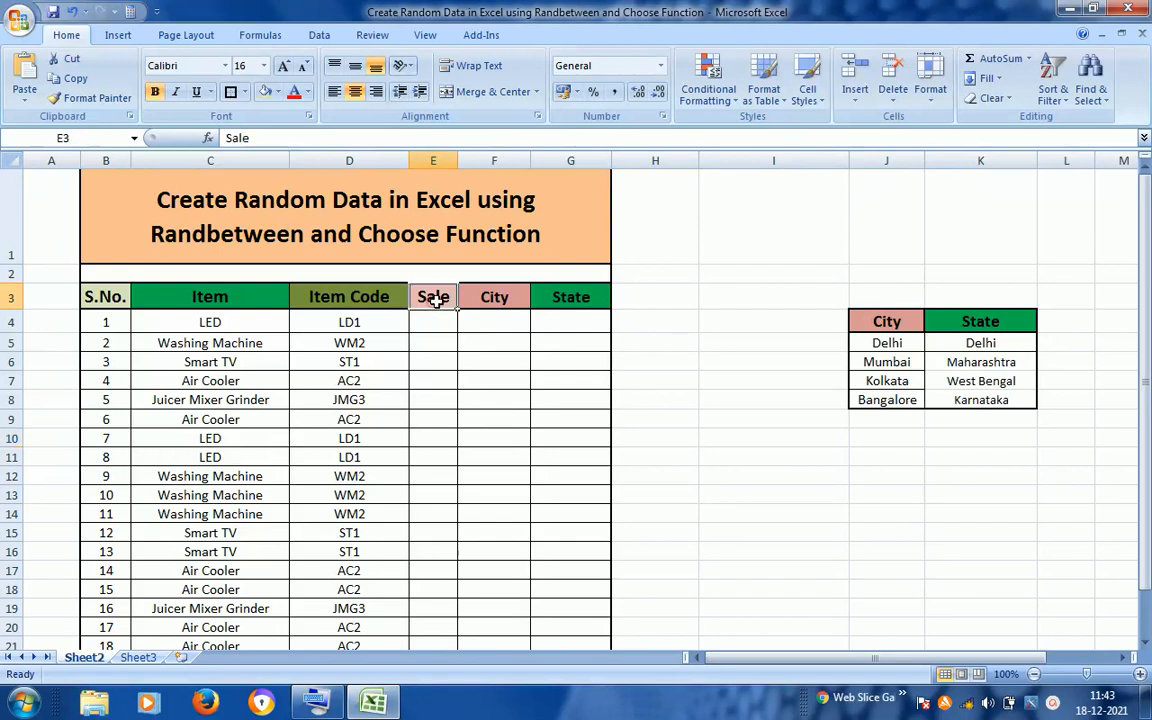
{"action": "left_click", "coordinate": [499, 297]}
{"action": "left_click", "coordinate": [559, 297]}
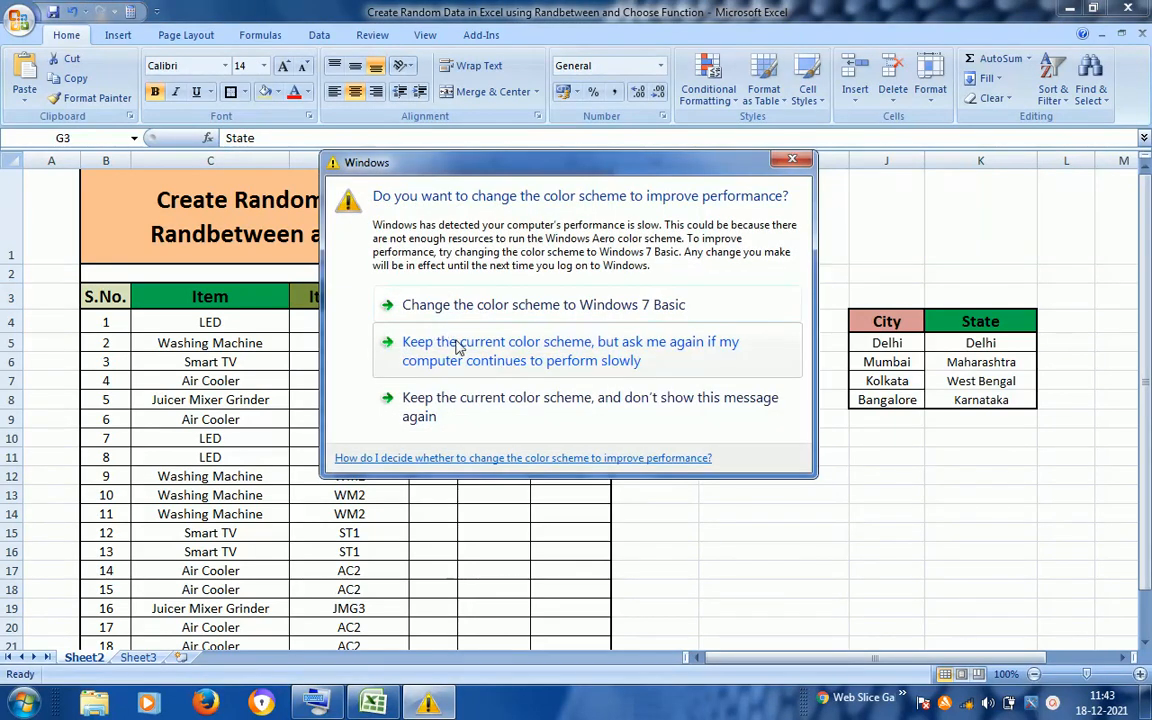
{"action": "left_click", "coordinate": [600, 344]}
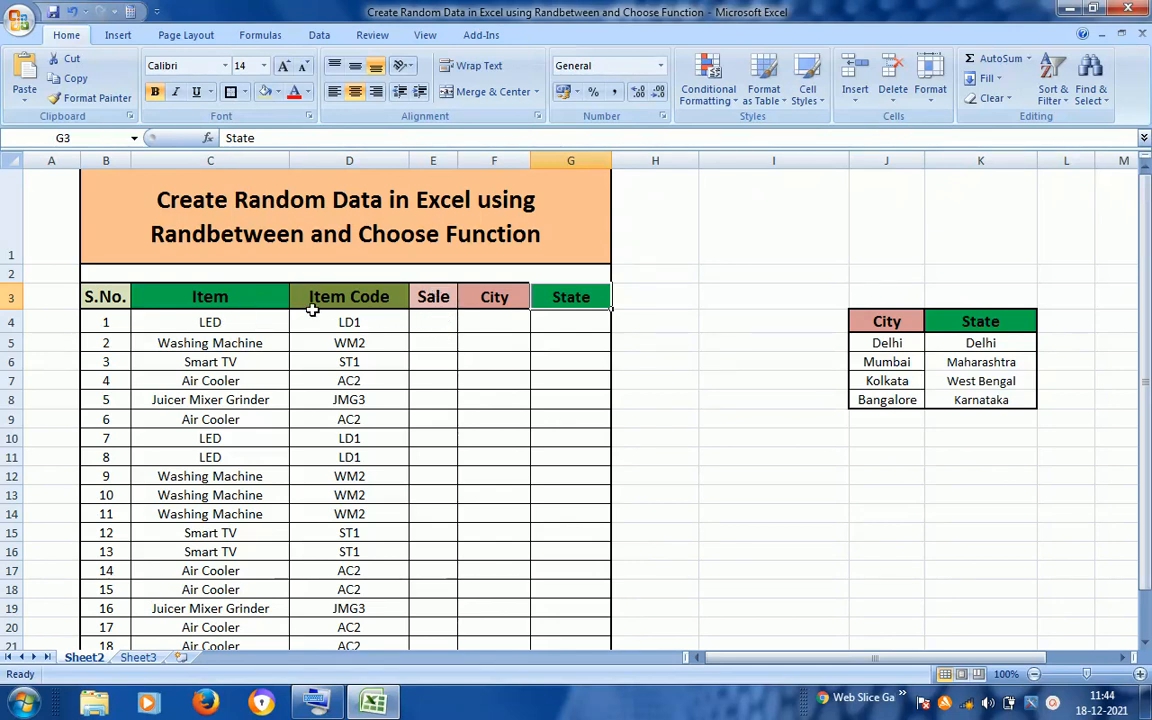
Enter the formula =RANDBETWEEN(50000,100000) in Sale cell E4, keeping the current color scheme when Windows asks again
{"action": "left_click", "coordinate": [432, 327]}
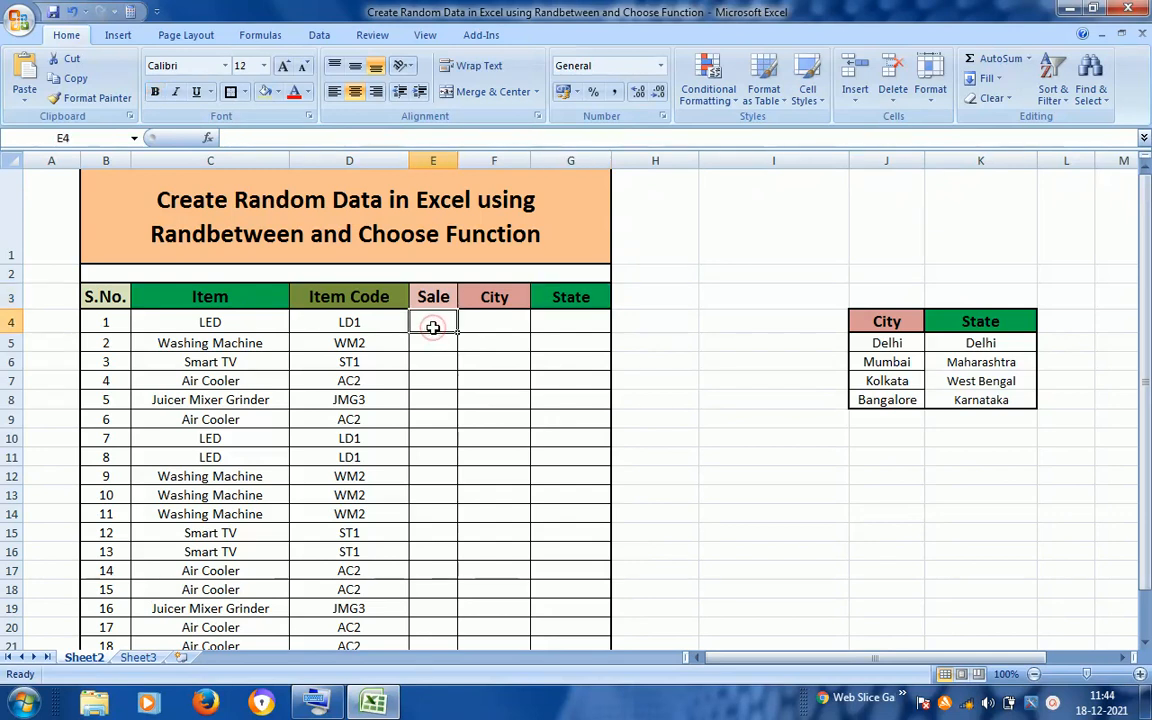
{"action": "type", "text": "="}
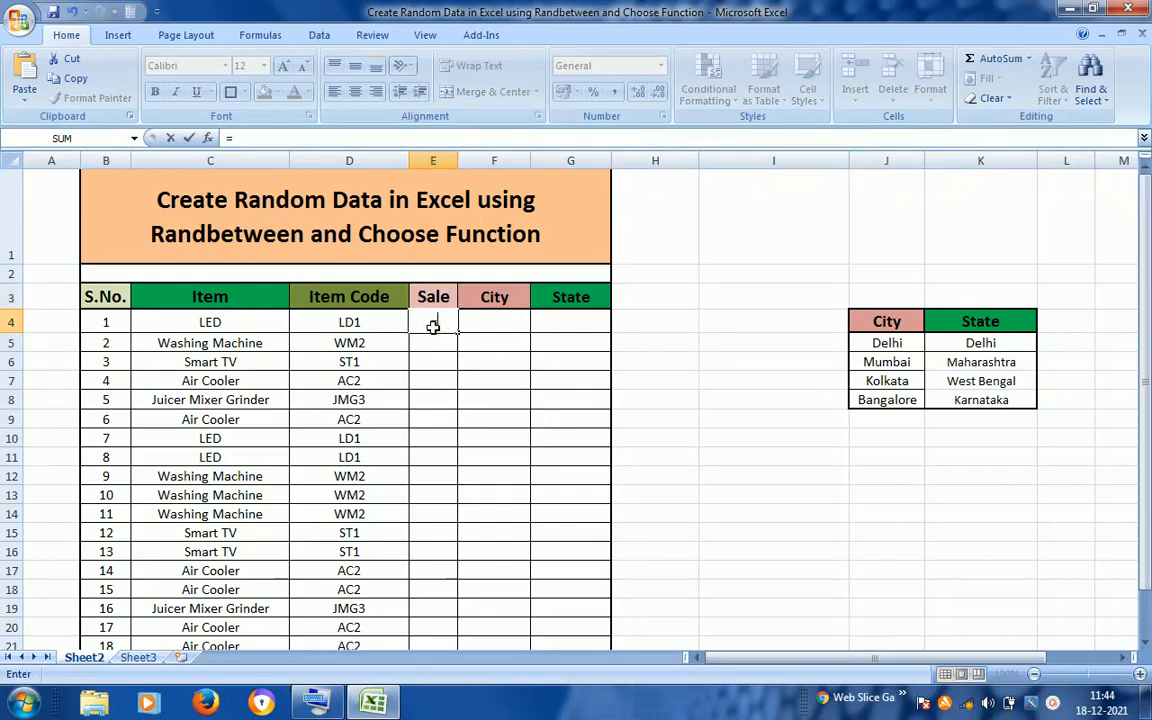
{"action": "type", "text": "r"}
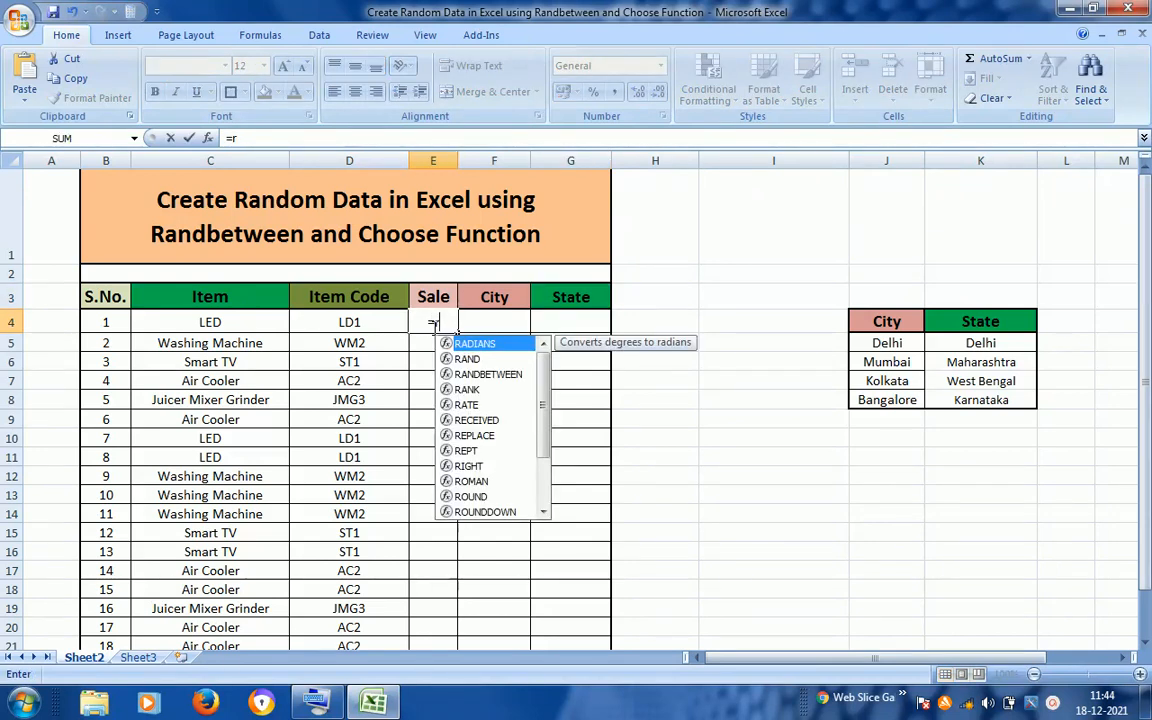
{"action": "key", "text": "Down"}
{"action": "key", "text": "Down"}
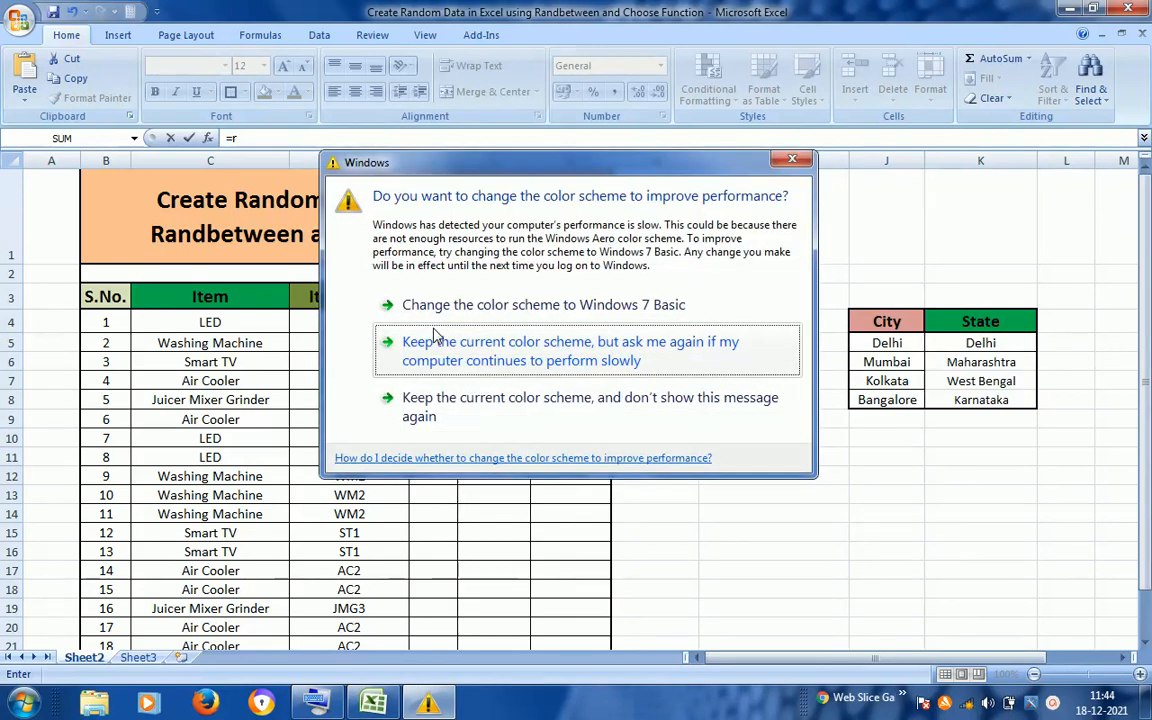
{"action": "left_click", "coordinate": [437, 340]}
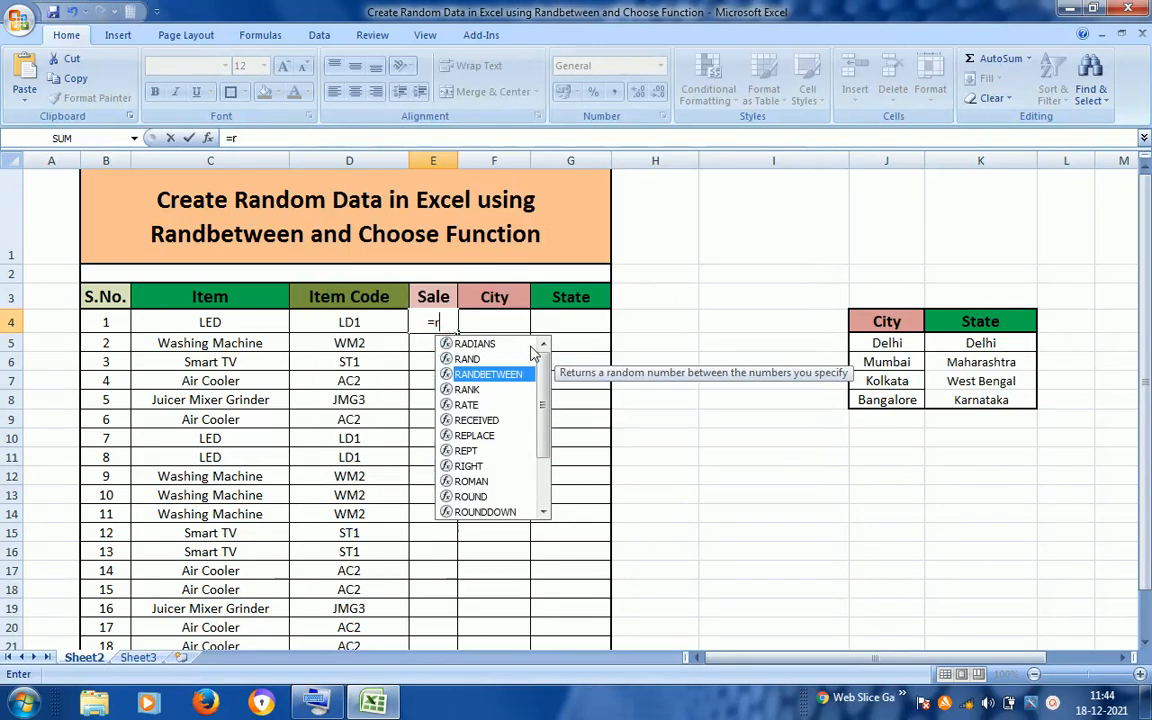
{"action": "key", "text": "Tab"}
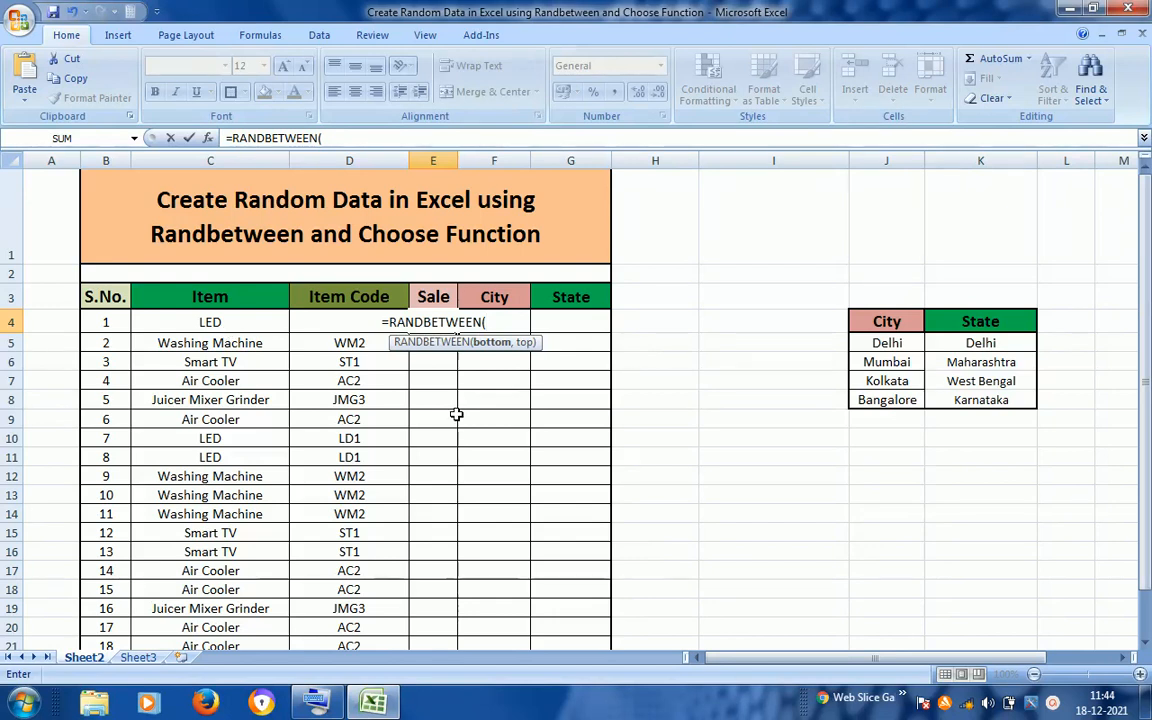
{"action": "type", "text": "5"}
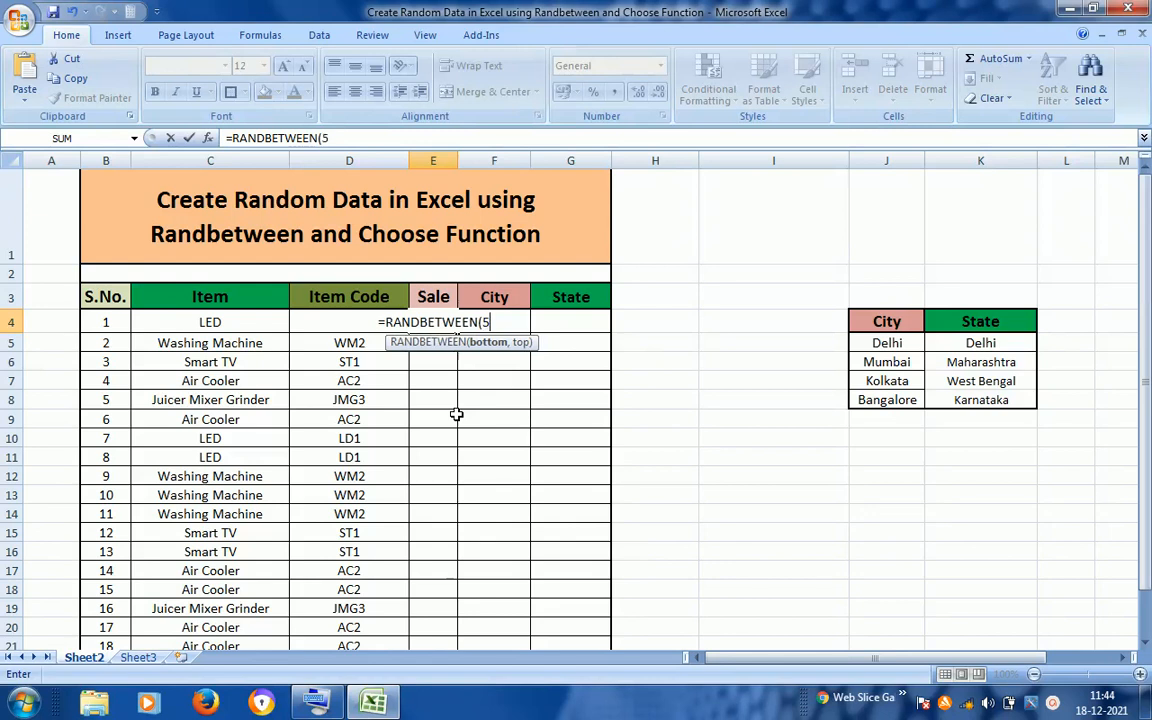
{"action": "type", "text": "0000"}
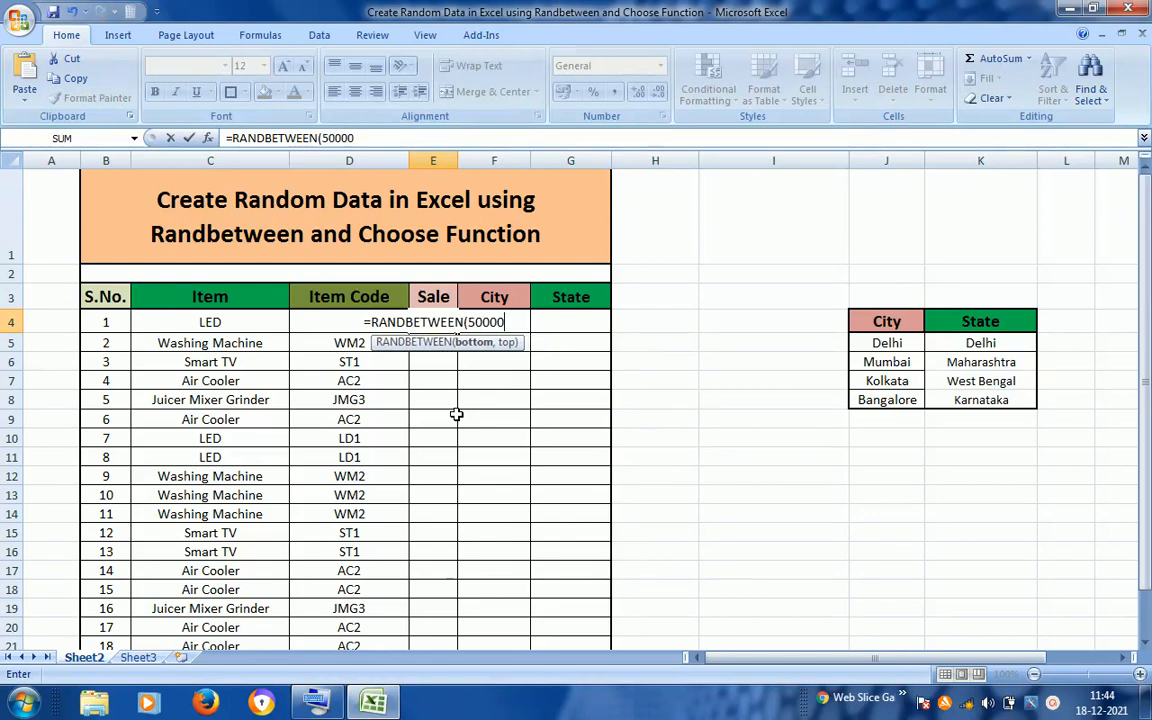
{"action": "type", "text": ","}
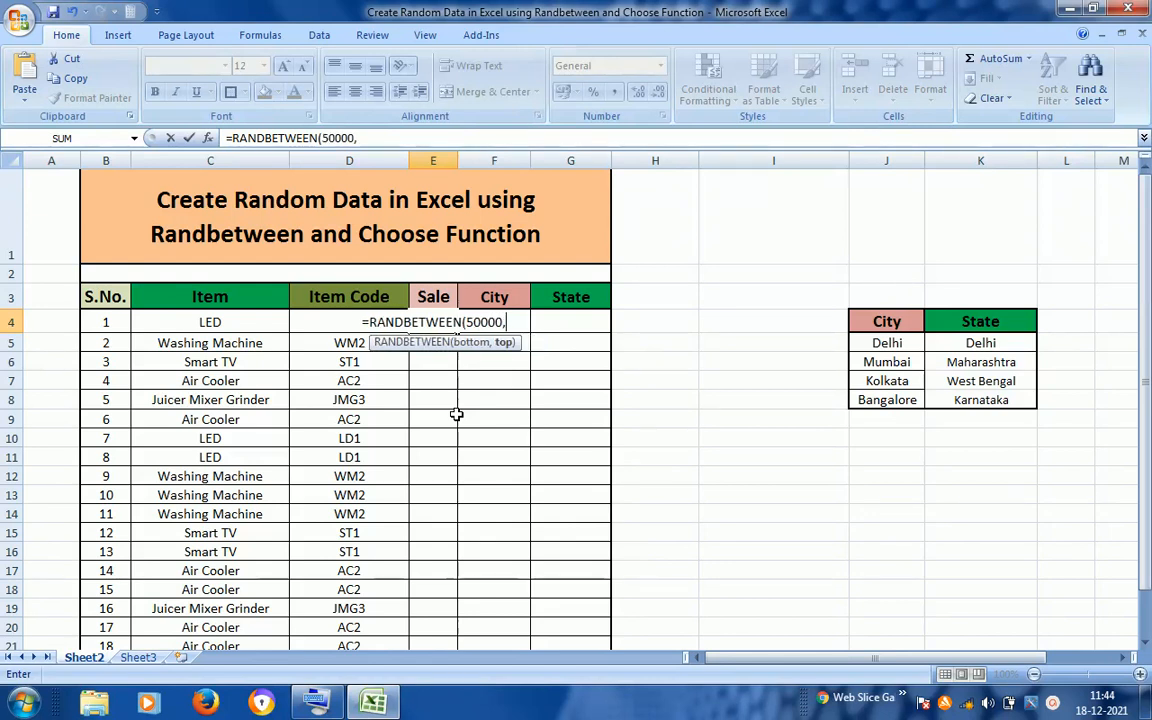
{"action": "type", "text": "1000"}
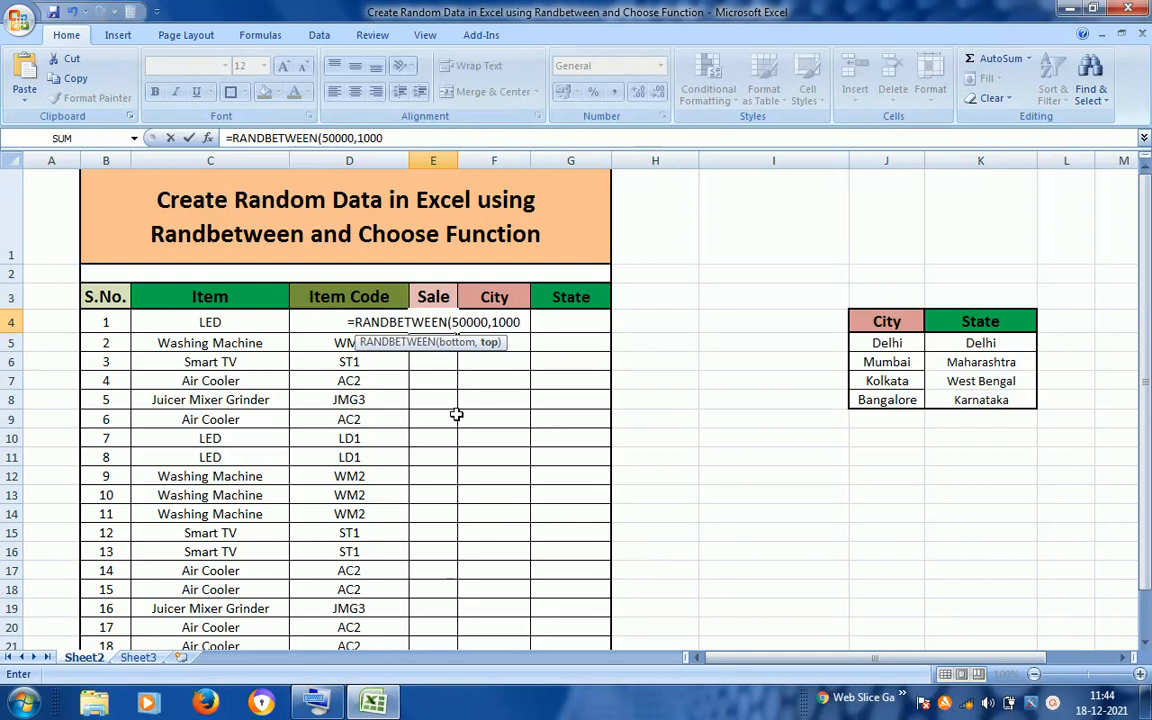
{"action": "type", "text": "00"}
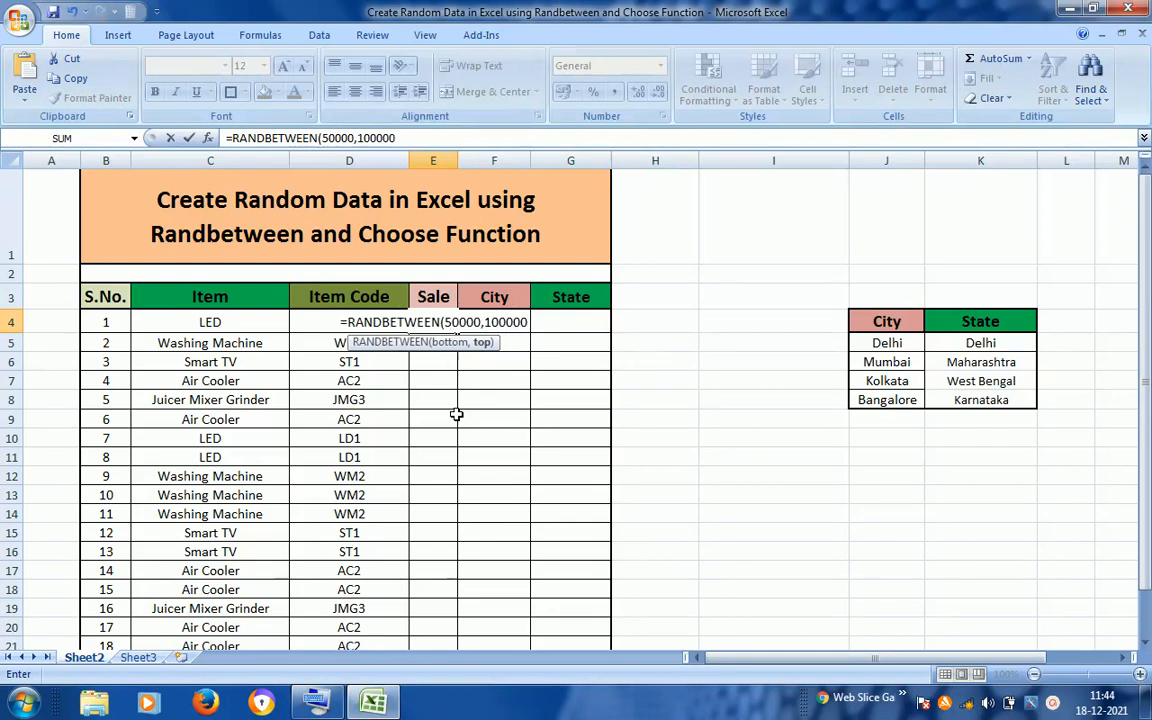
{"action": "type", "text": ")"}
{"action": "key", "text": "Return"}
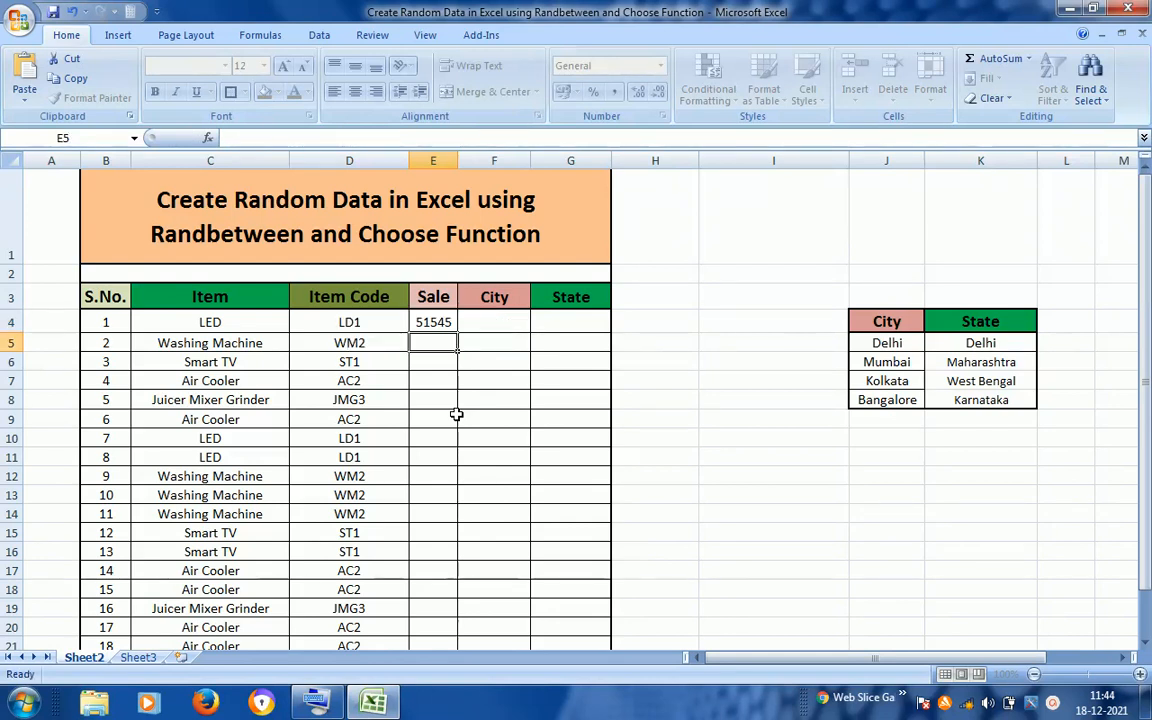
Copy the random-number formula from E4 down the Sale column to row 21
{"action": "key", "text": "Up"}
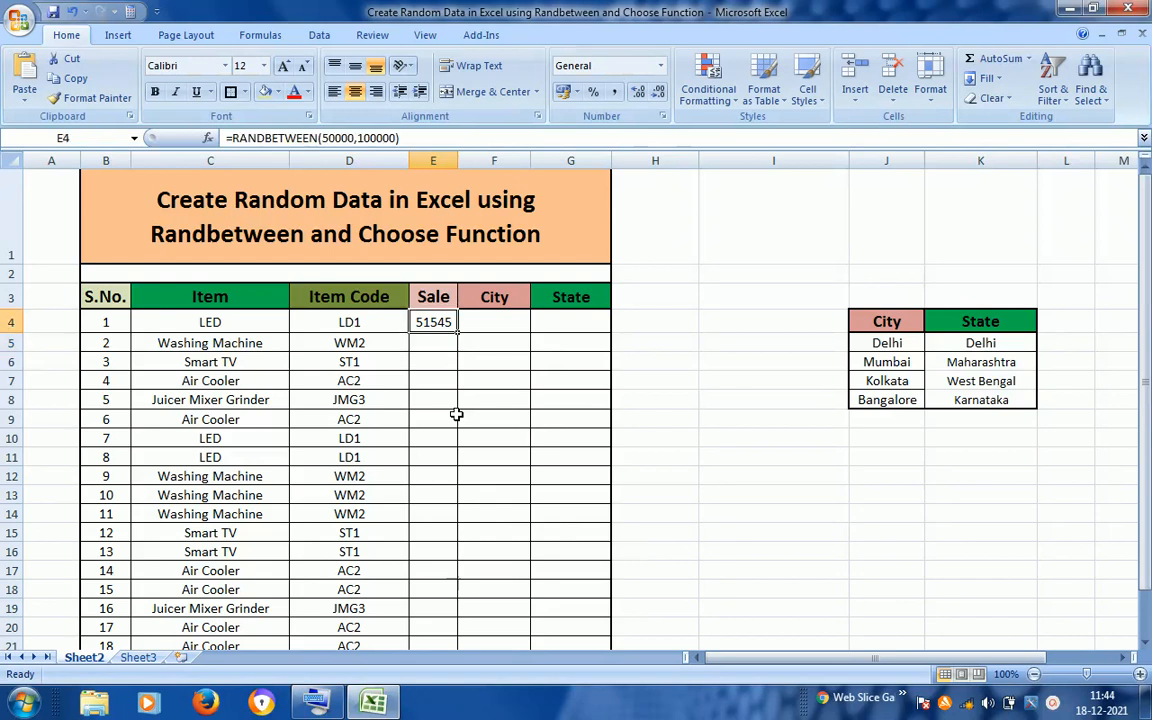
{"action": "key", "text": "ctrl+c"}
{"action": "key", "text": "Left"}
{"action": "key", "text": "ctrl+Down"}
{"action": "key", "text": "Right"}
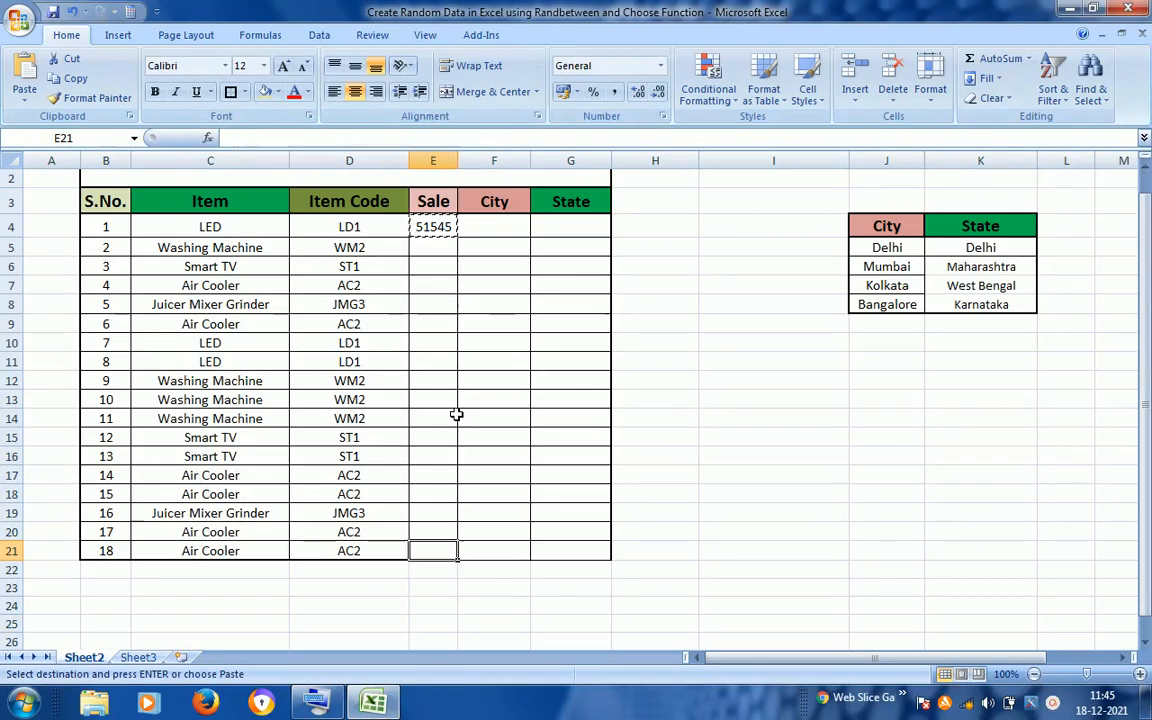
{"action": "key", "text": "ctrl+shift+Up"}
{"action": "key", "text": "ctrl+v"}
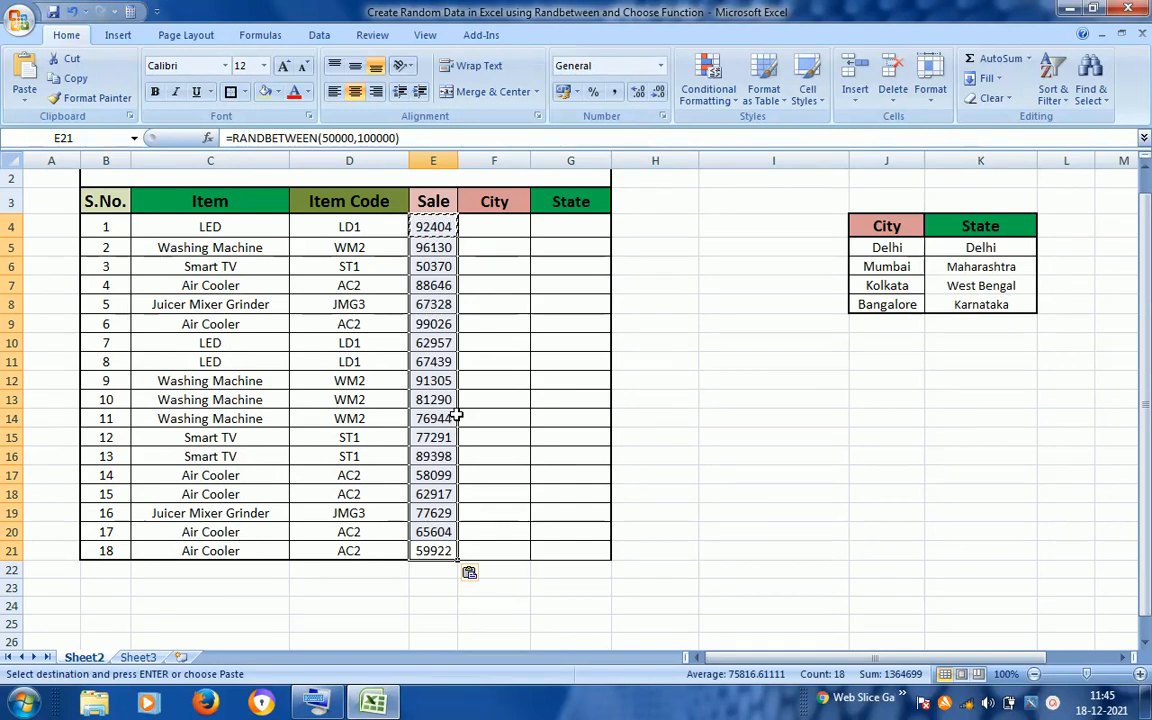
{"action": "key", "text": "Escape"}
{"action": "key", "text": "ctrl+Up"}
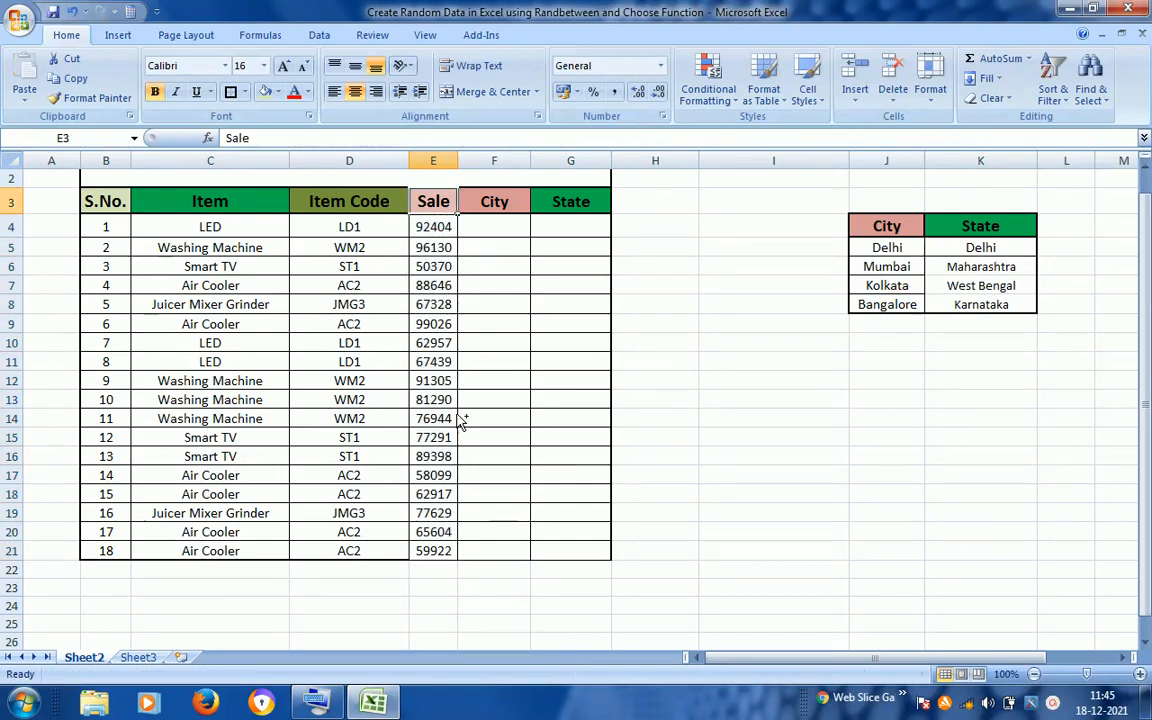
Review the filled Sale column from its header to the last row, along with the neighbouring item columns
{"action": "key", "text": "Up"}
{"action": "key", "text": "Up"}
{"action": "key", "text": "Down"}
{"action": "key", "text": "Down"}
{"action": "key", "text": "Down"}
{"action": "key", "text": "Up"}
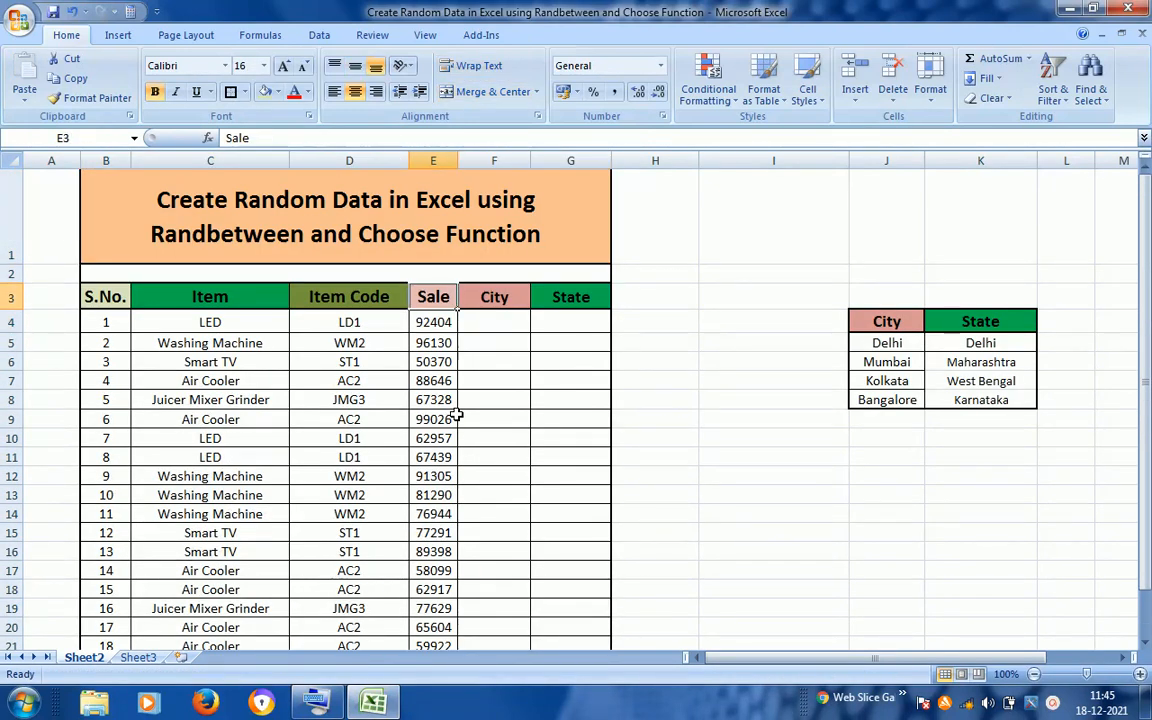
{"action": "key", "text": "Down"}
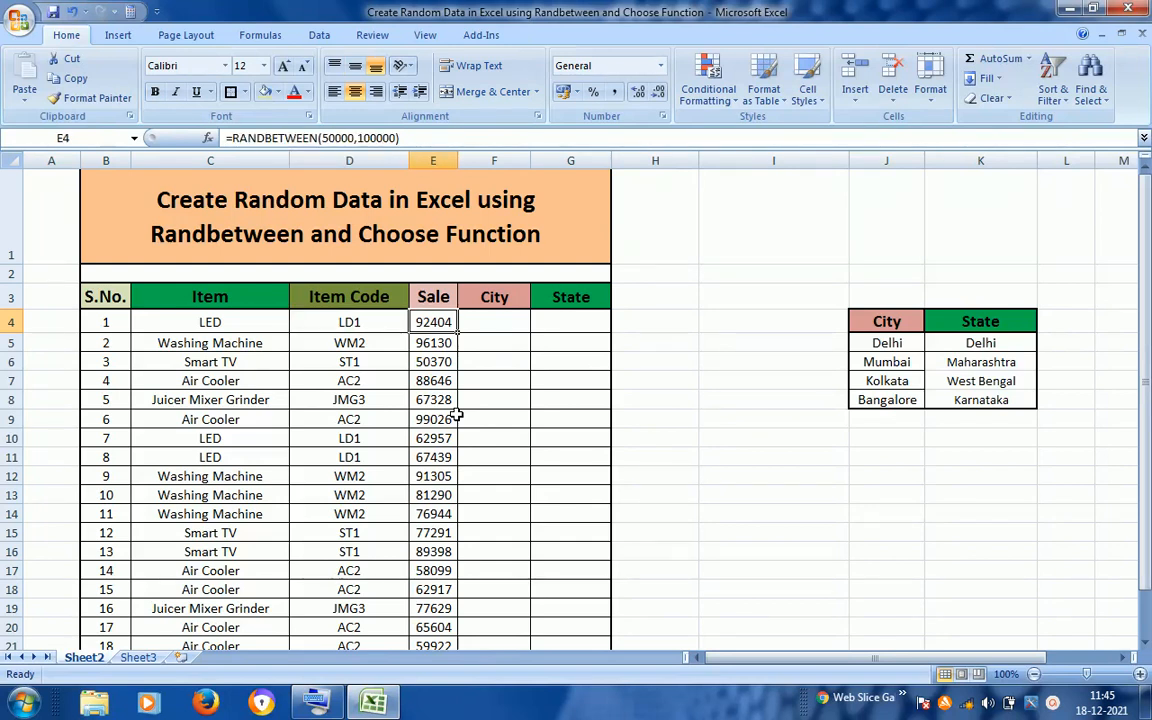
{"action": "key", "text": "Left"}
{"action": "key", "text": "Left"}
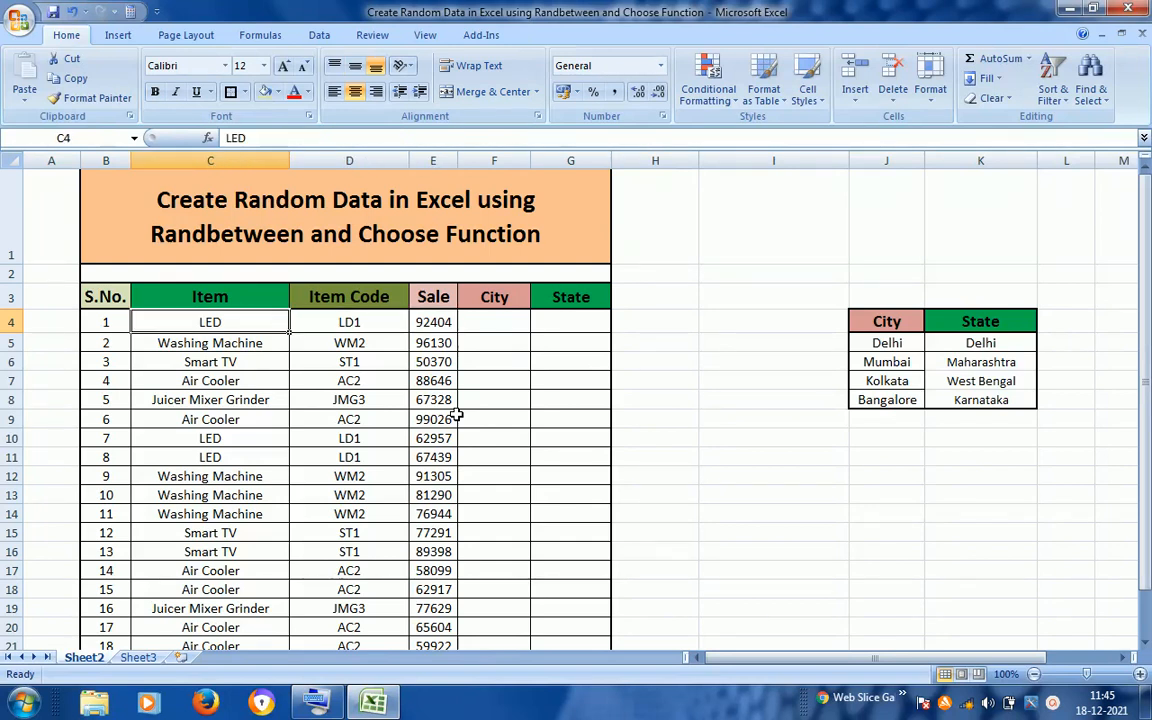
{"action": "key", "text": "Right"}
{"action": "key", "text": "Right"}
{"action": "key", "text": "Left"}
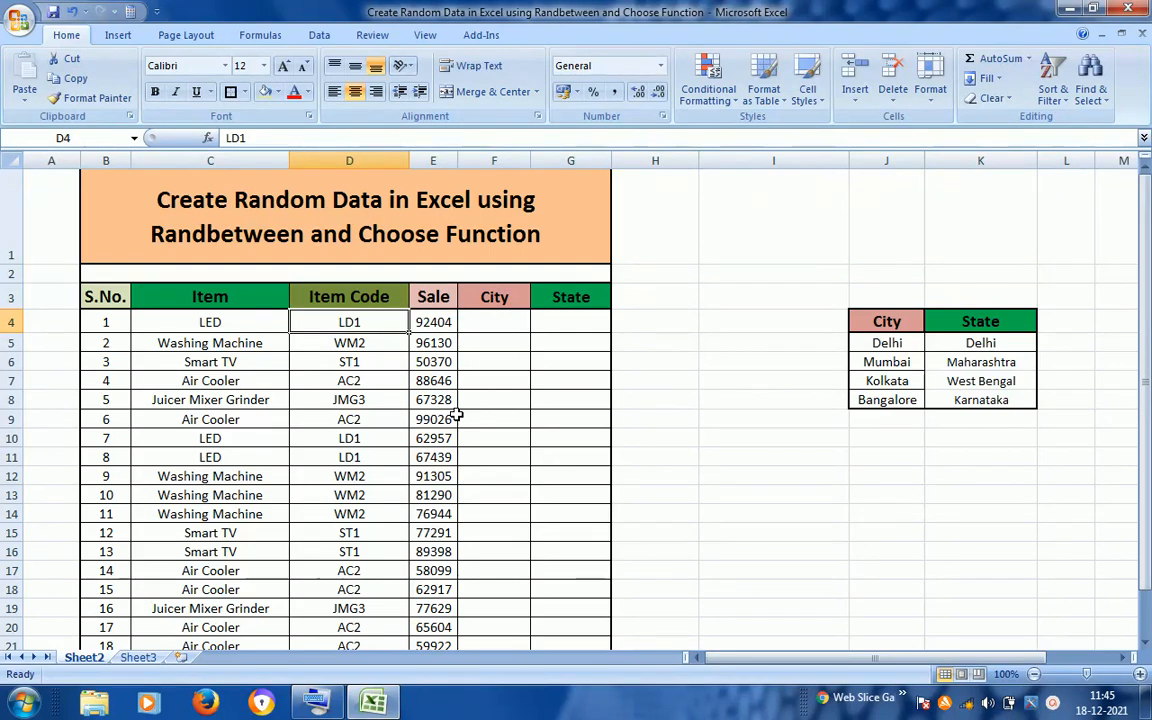
{"action": "key", "text": "ctrl+Down"}
{"action": "key", "text": "Right"}
{"action": "key", "text": "ctrl+Up"}
{"action": "key", "text": "Down"}
{"action": "key", "text": "Down"}
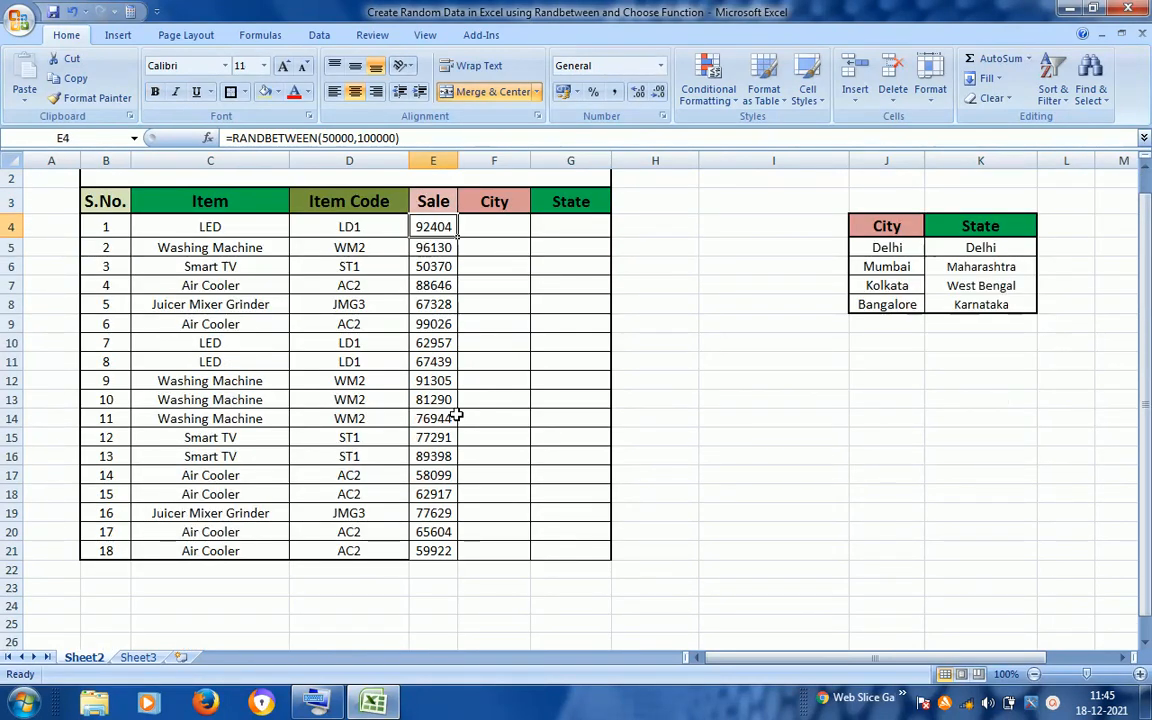
{"action": "key", "text": "Up"}
{"action": "key", "text": "Up"}
{"action": "key", "text": "Up"}
{"action": "key", "text": "Down"}
{"action": "key", "text": "Down"}
{"action": "key", "text": "Down"}
Begin a CHOOSE formula in City cell F4, keeping the current color scheme but allowing Windows to ask again
{"action": "key", "text": "Right"}
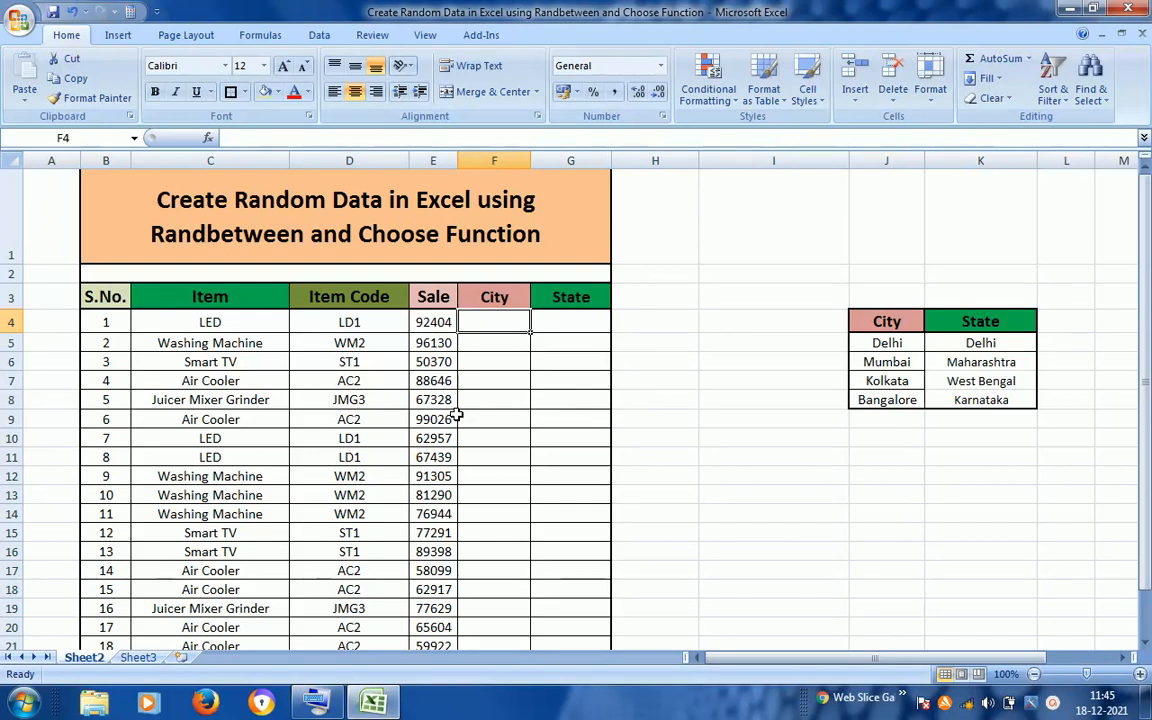
{"action": "type", "text": "="}
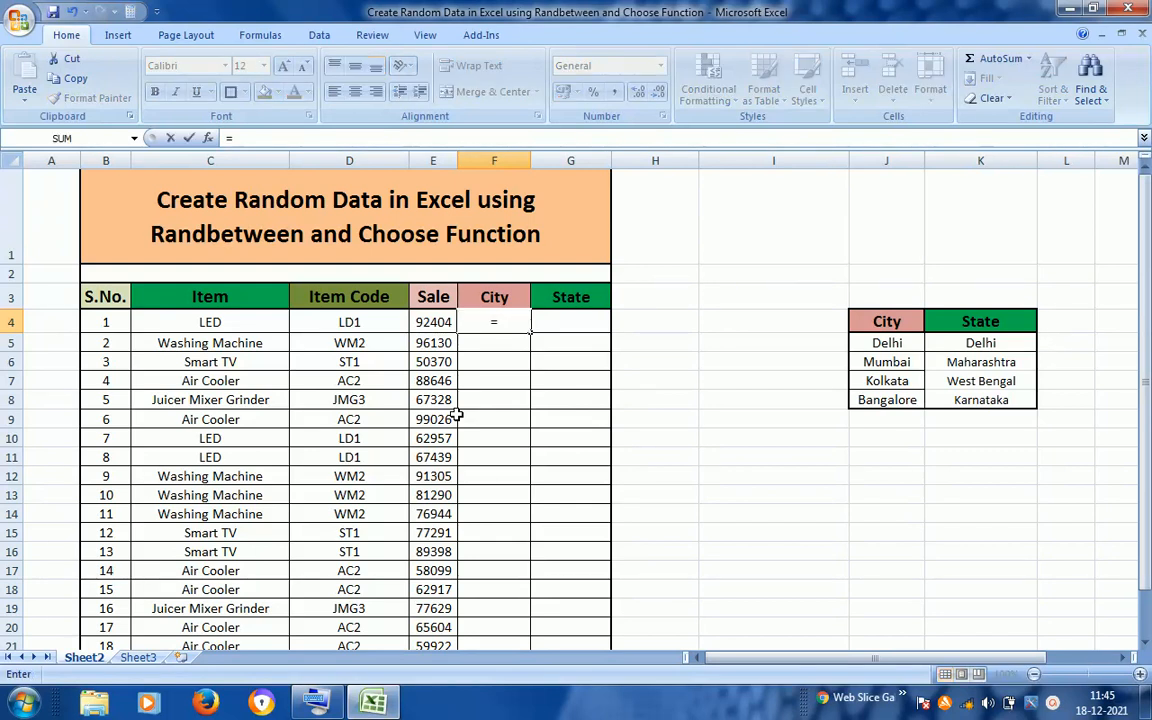
{"action": "type", "text": "cho"}
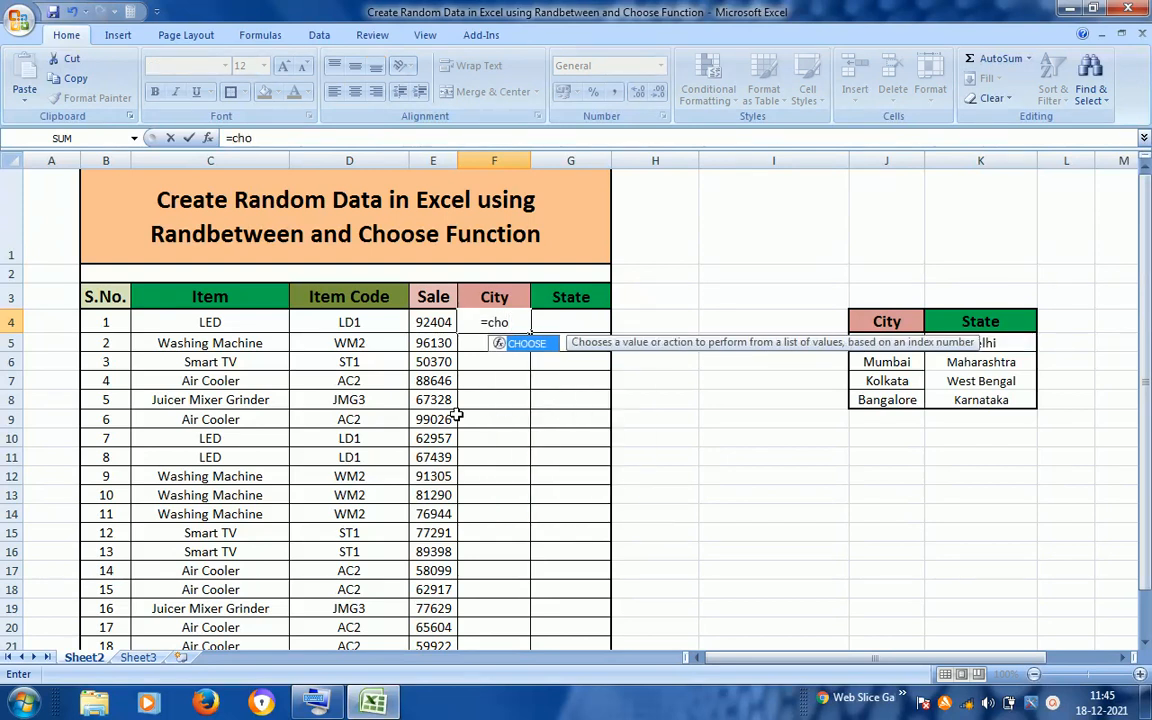
{"action": "key", "text": "Tab"}
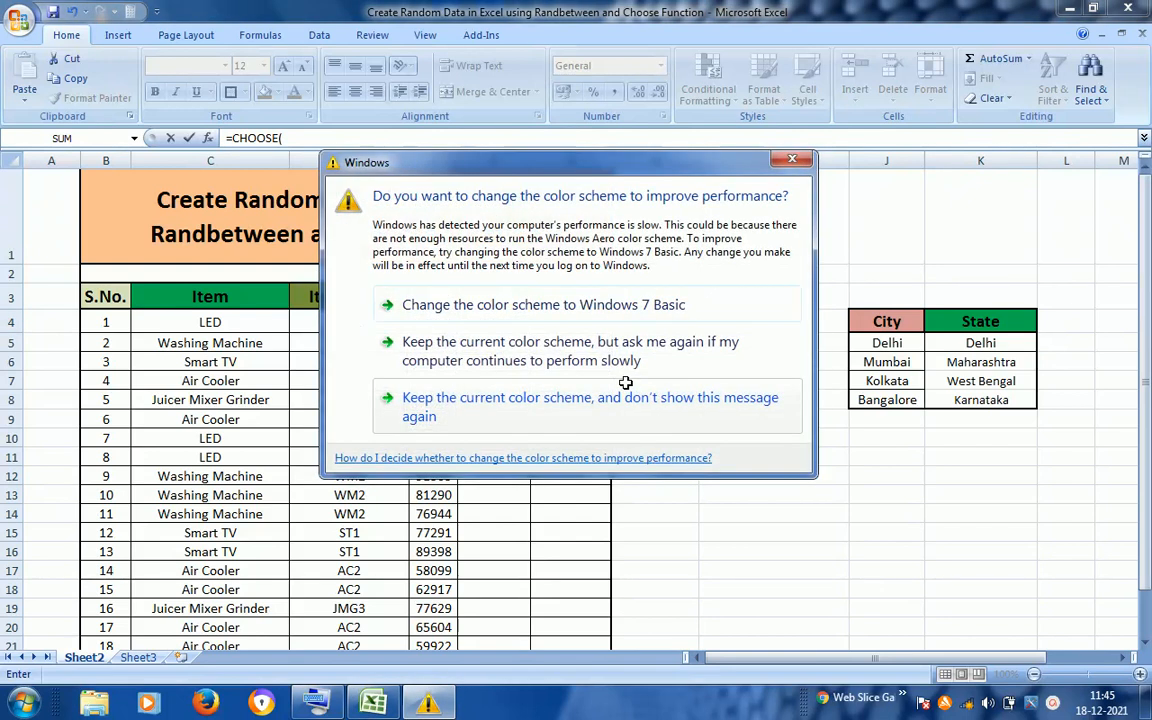
{"action": "left_click", "coordinate": [555, 357]}
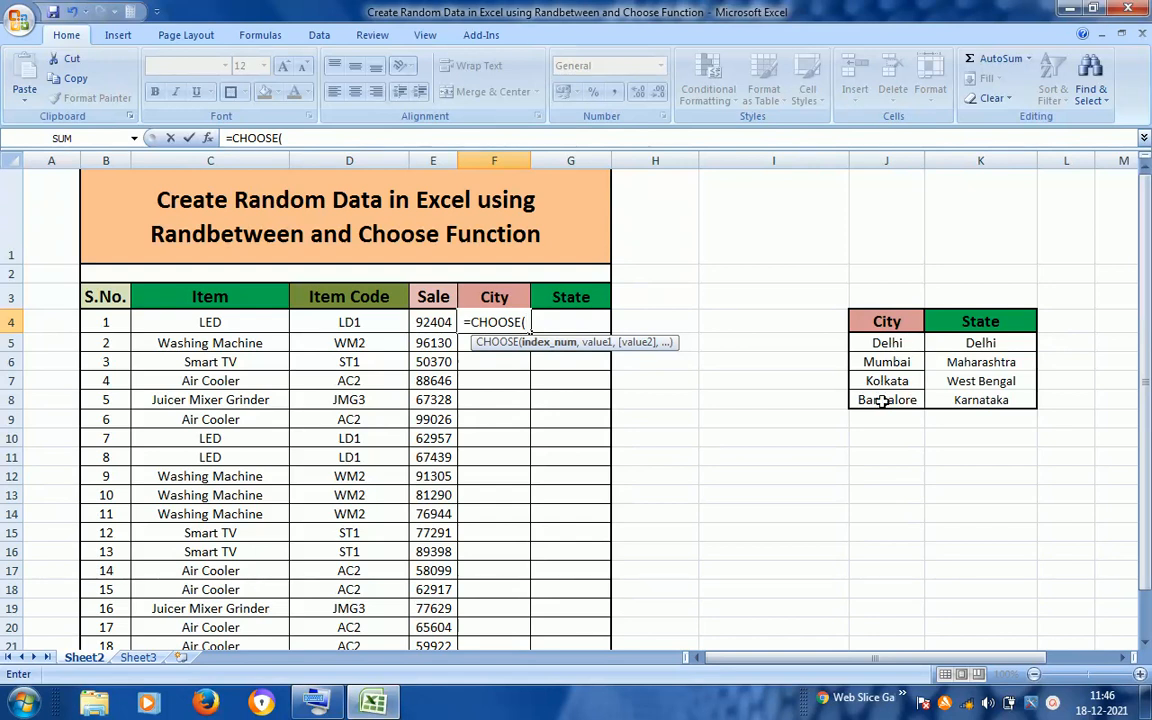
Nest RANDBETWEEN(1,4) as the index number of F4's CHOOSE formula, keeping the current color scheme when Windows asks again
{"action": "type", "text": "r"}
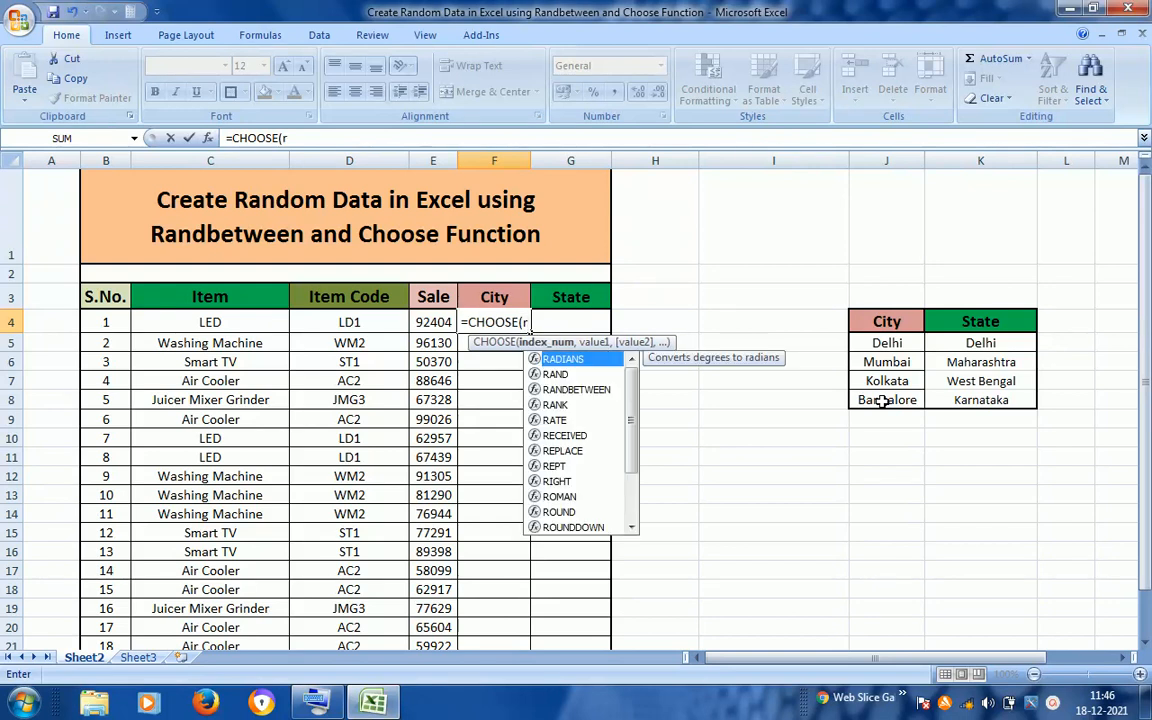
{"action": "type", "text": "n"}
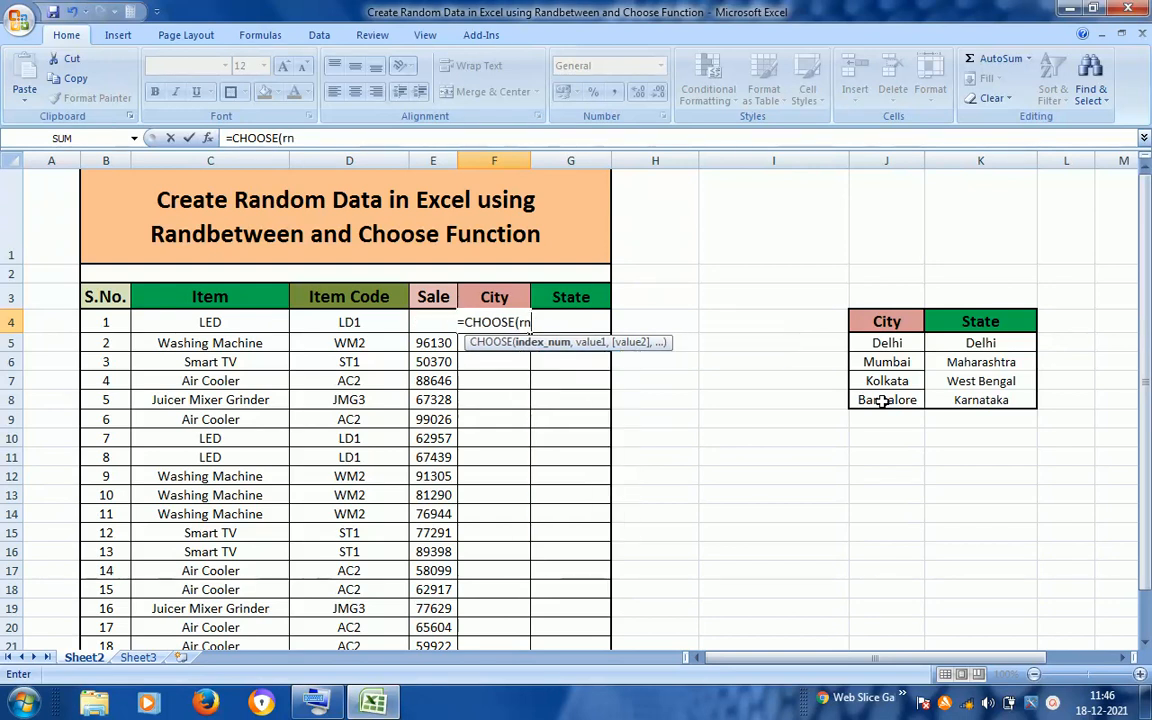
{"action": "key", "text": "BackSpace"}
{"action": "key", "text": "Down"}
{"action": "key", "text": "Down"}
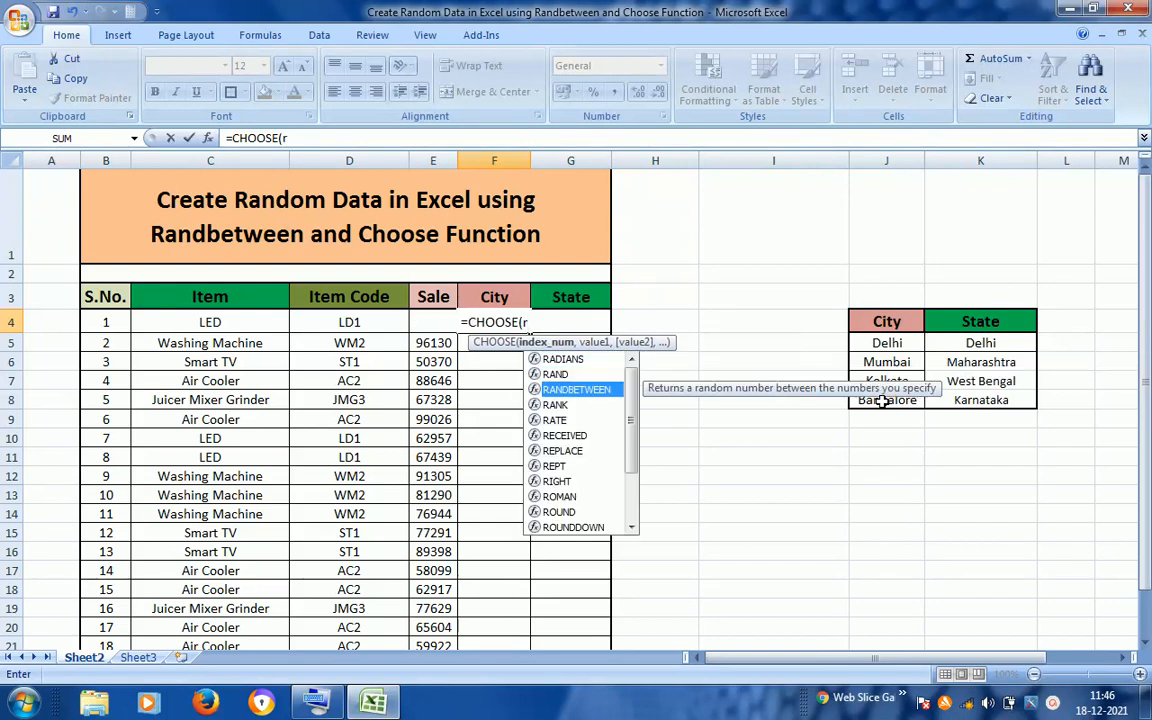
{"action": "key", "text": "Tab"}
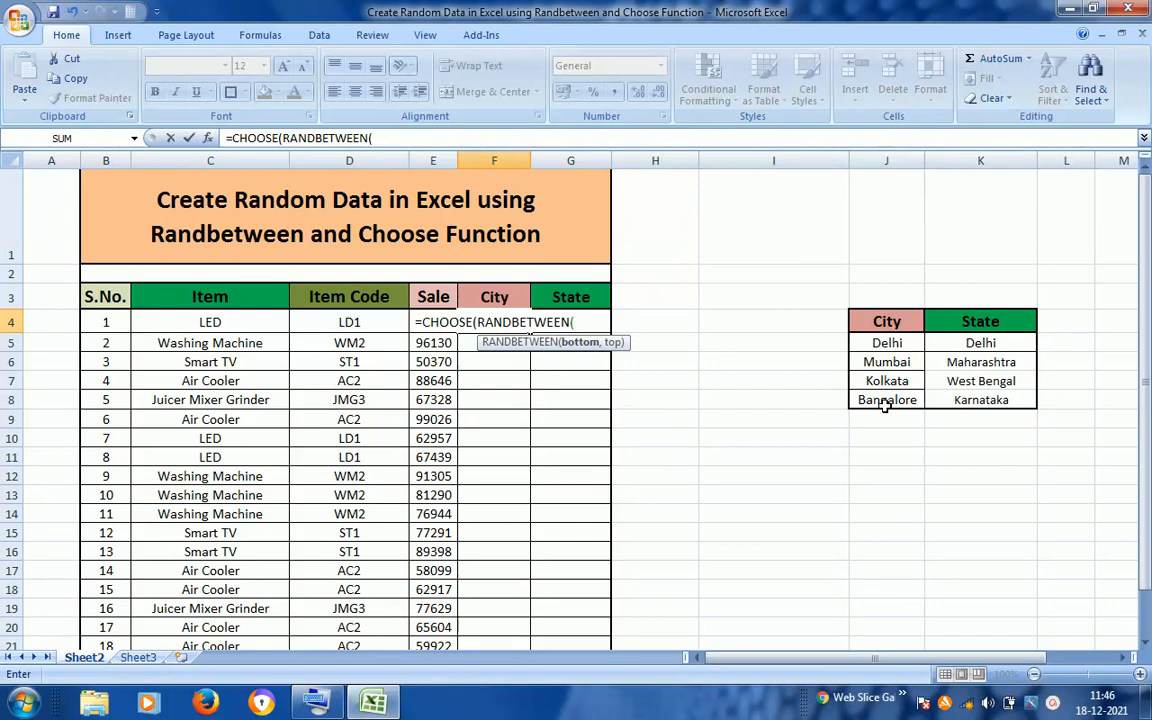
{"action": "type", "text": "1"}
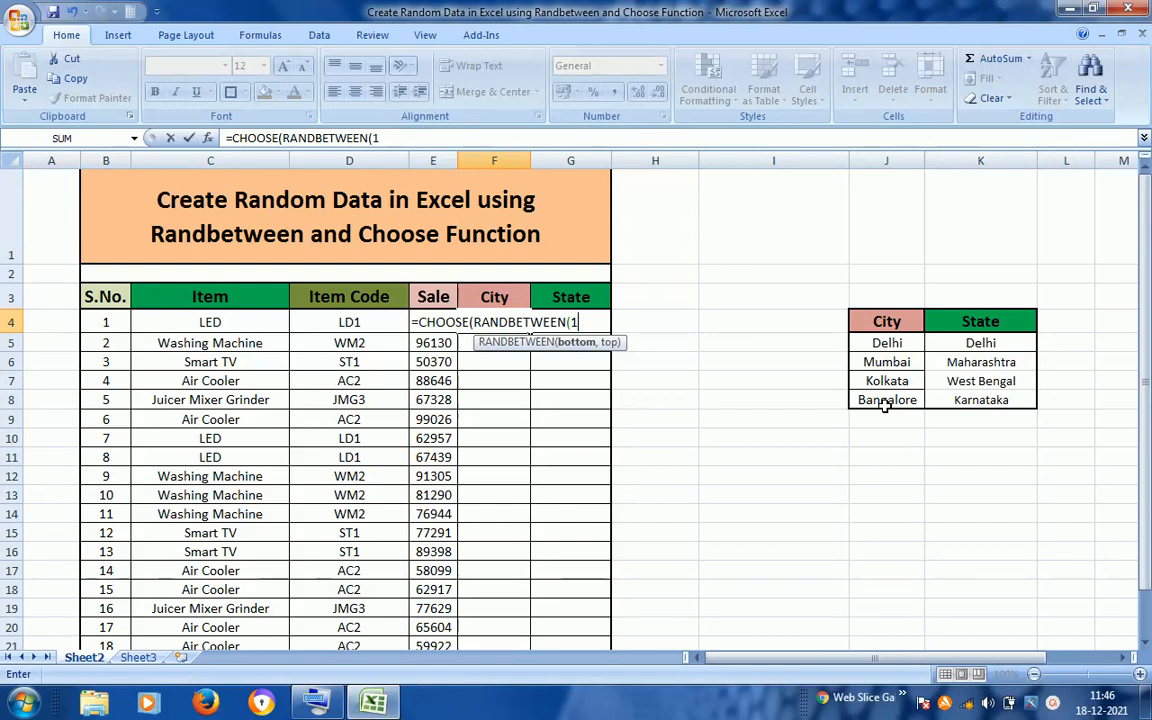
{"action": "type", "text": ","}
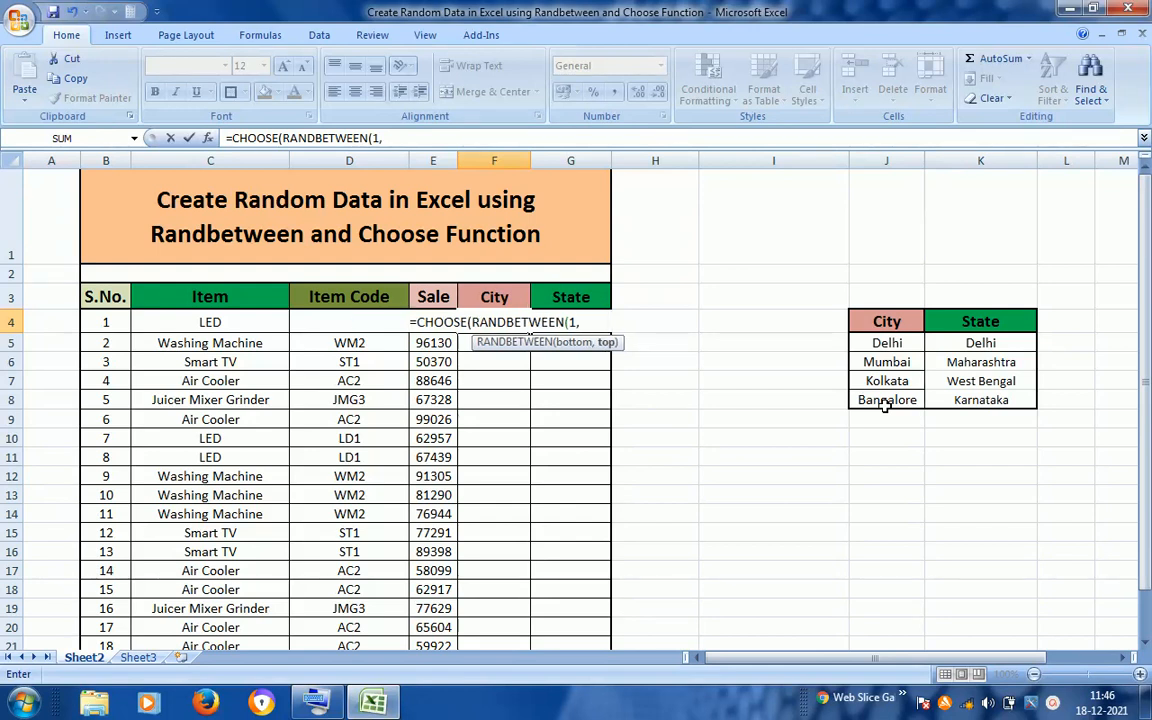
{"action": "type", "text": "4"}
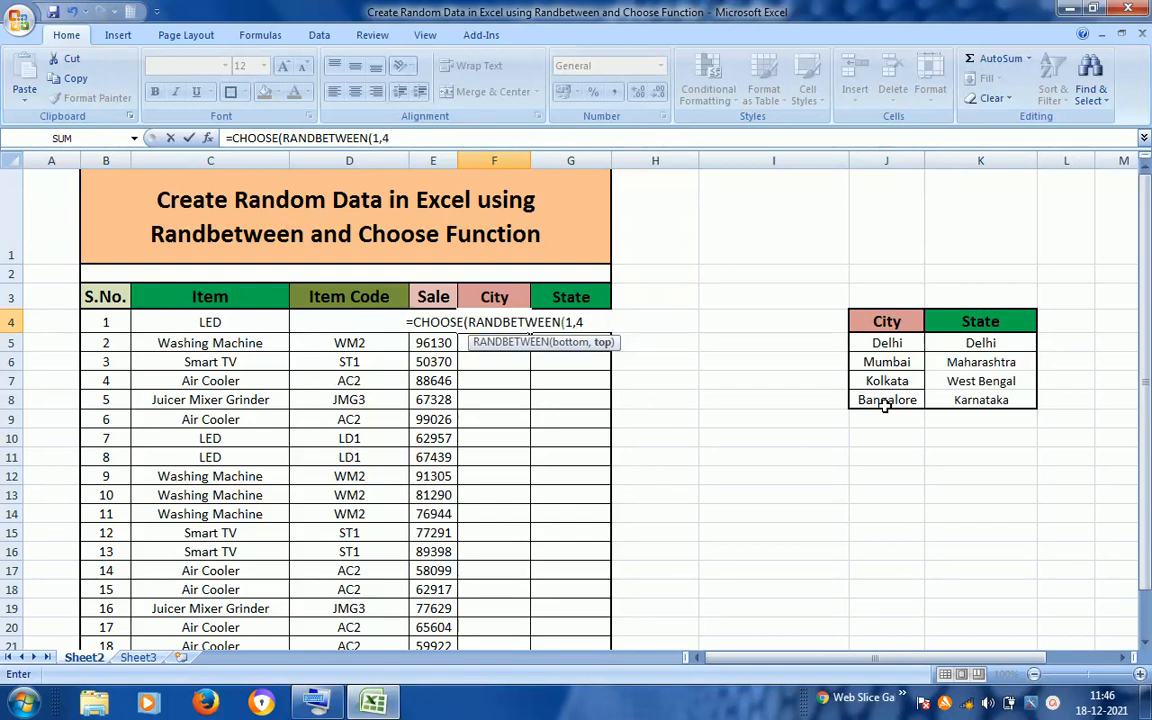
{"action": "type", "text": ")"}
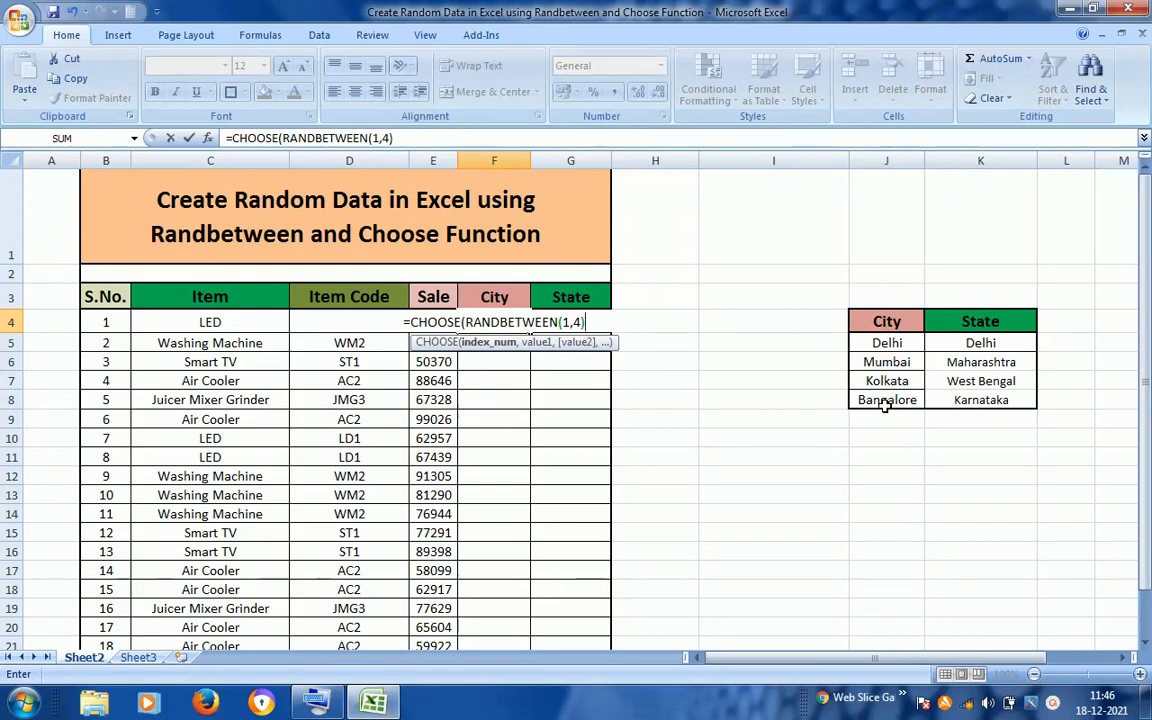
{"action": "type", "text": ","}
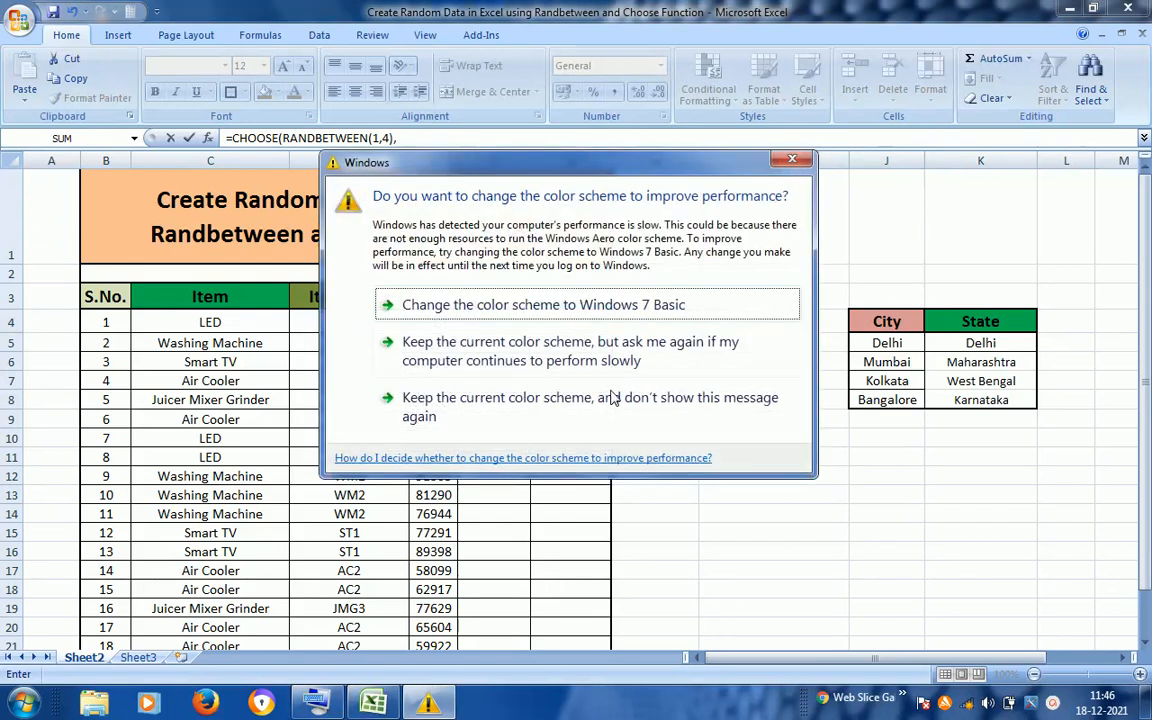
{"action": "left_click", "coordinate": [510, 362]}
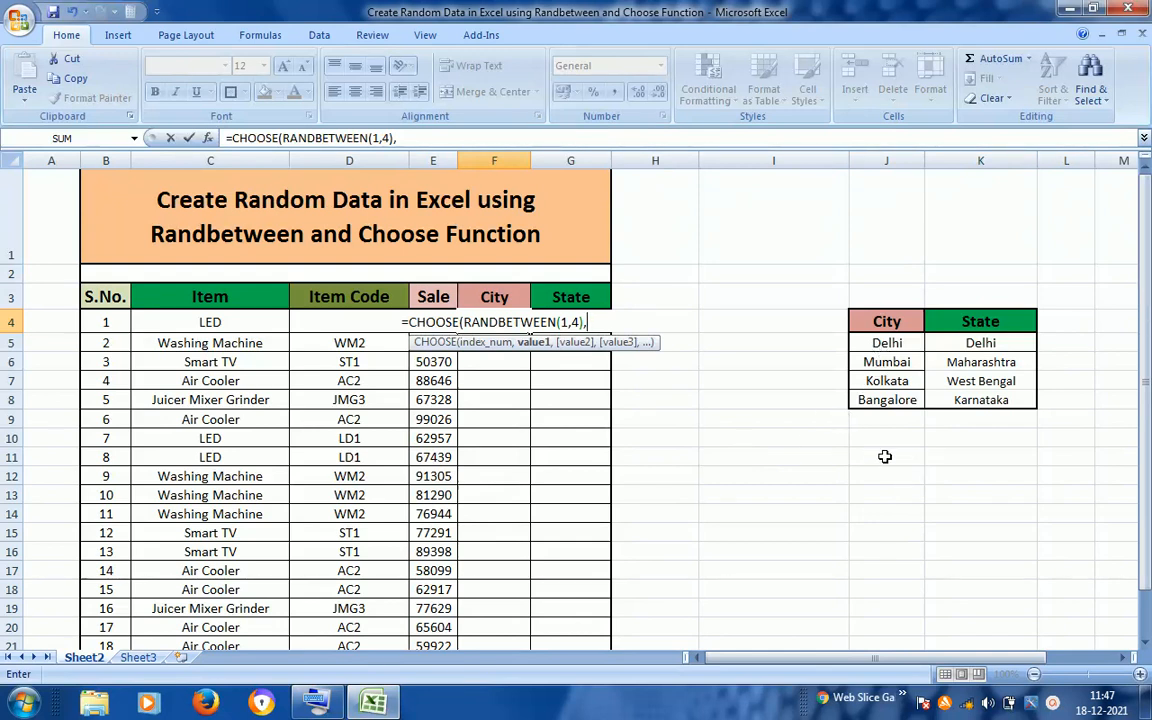
Bring up the On-Screen Keyboard and enter "Delhi" as the first value of F4's CHOOSE formula
{"action": "type", "text": "\""}
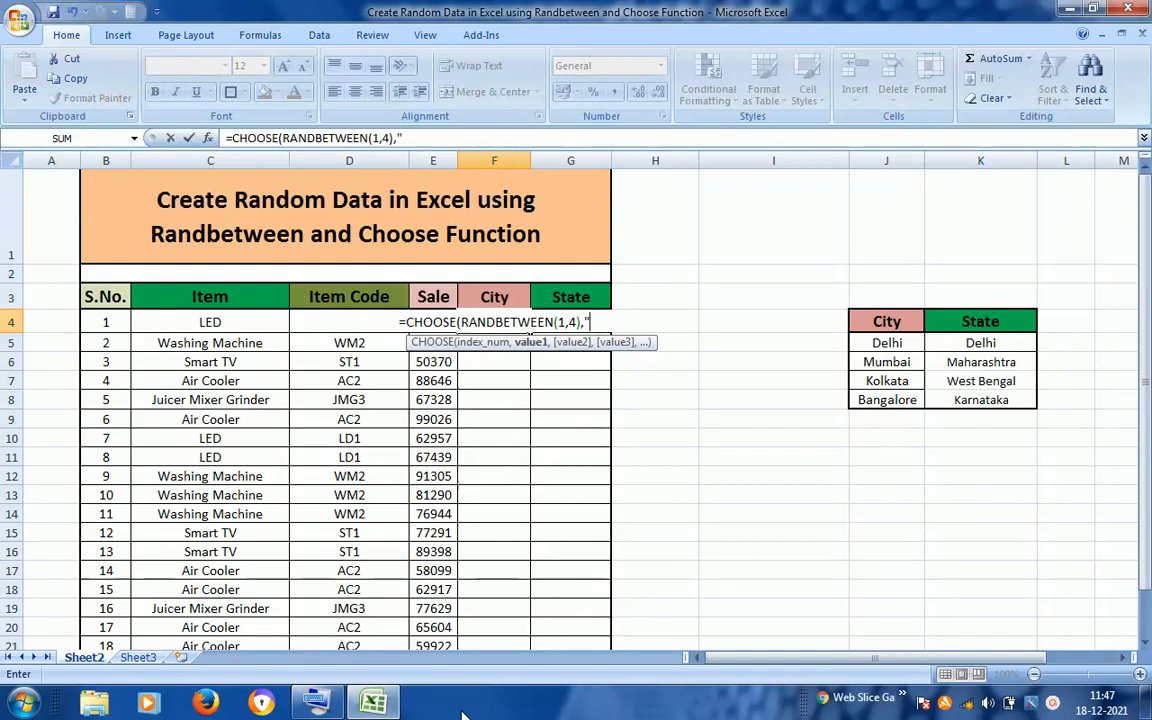
{"action": "mouse_move", "coordinate": [321, 705]}
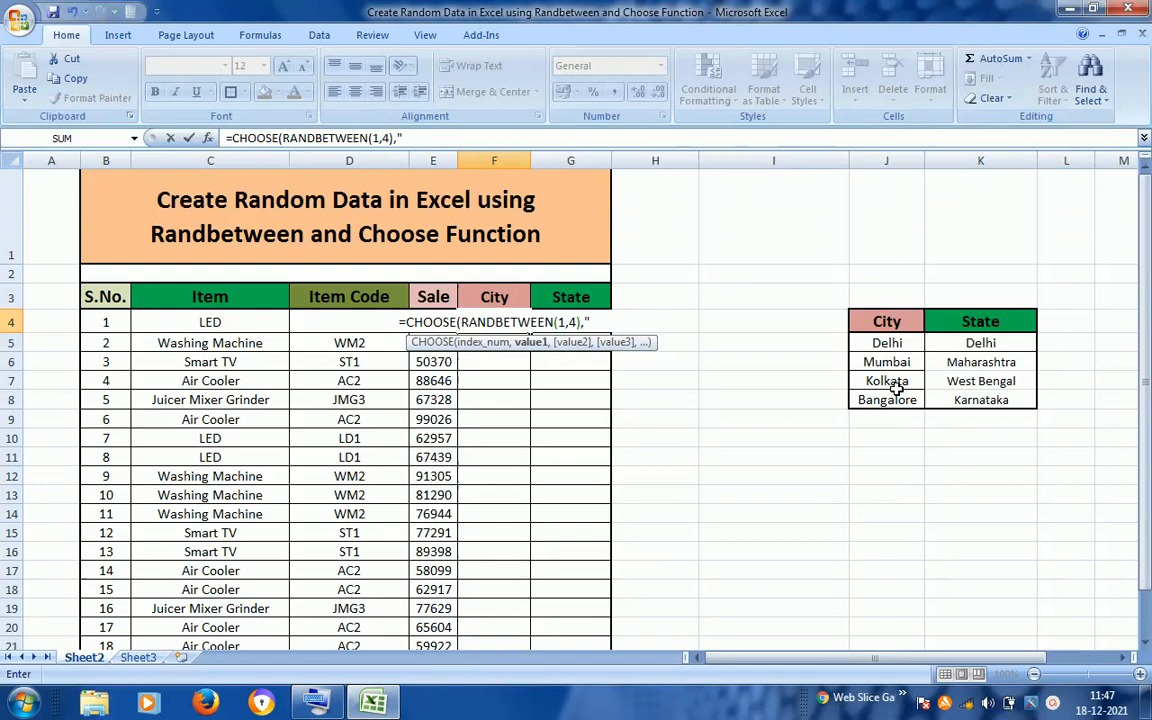
{"action": "left_click", "coordinate": [316, 705]}
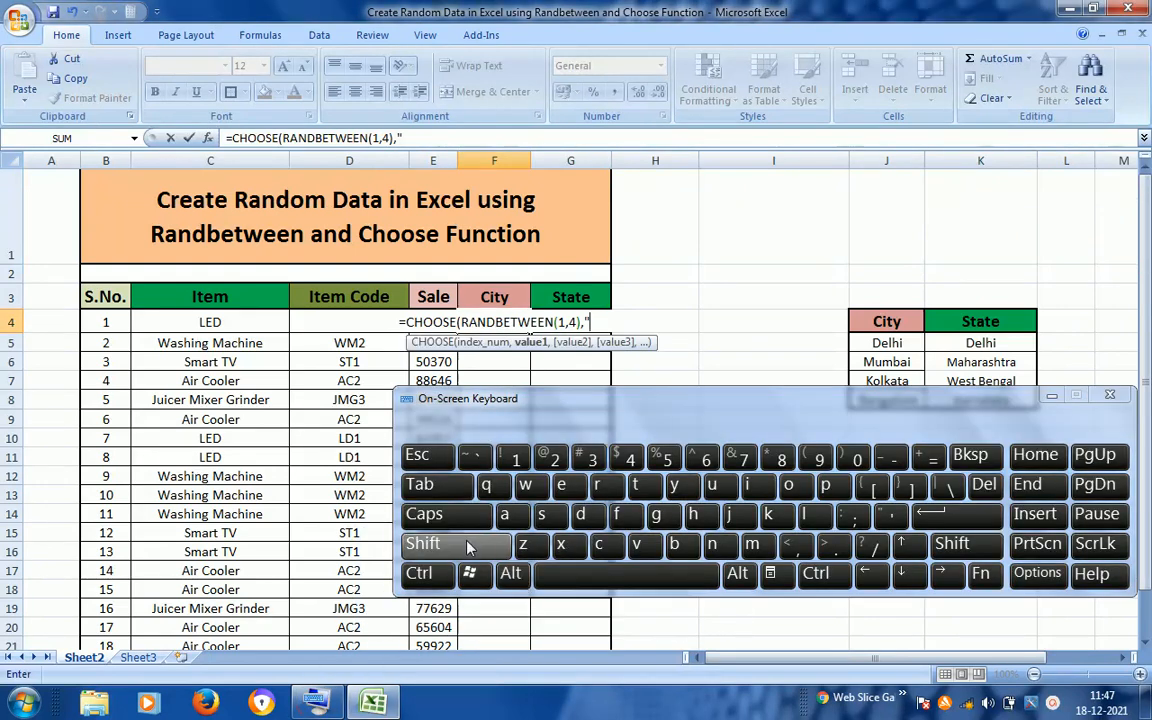
{"action": "left_click", "coordinate": [466, 547]}
{"action": "left_click", "coordinate": [584, 512]}
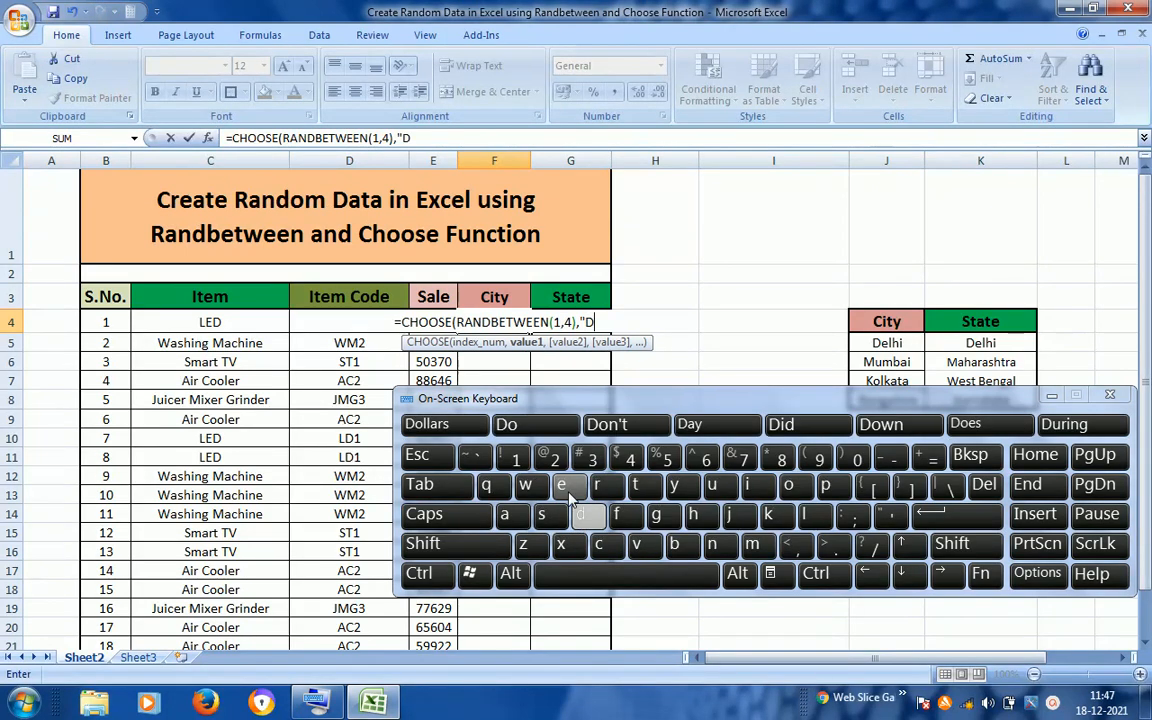
{"action": "left_click", "coordinate": [565, 488]}
{"action": "left_click", "coordinate": [808, 515]}
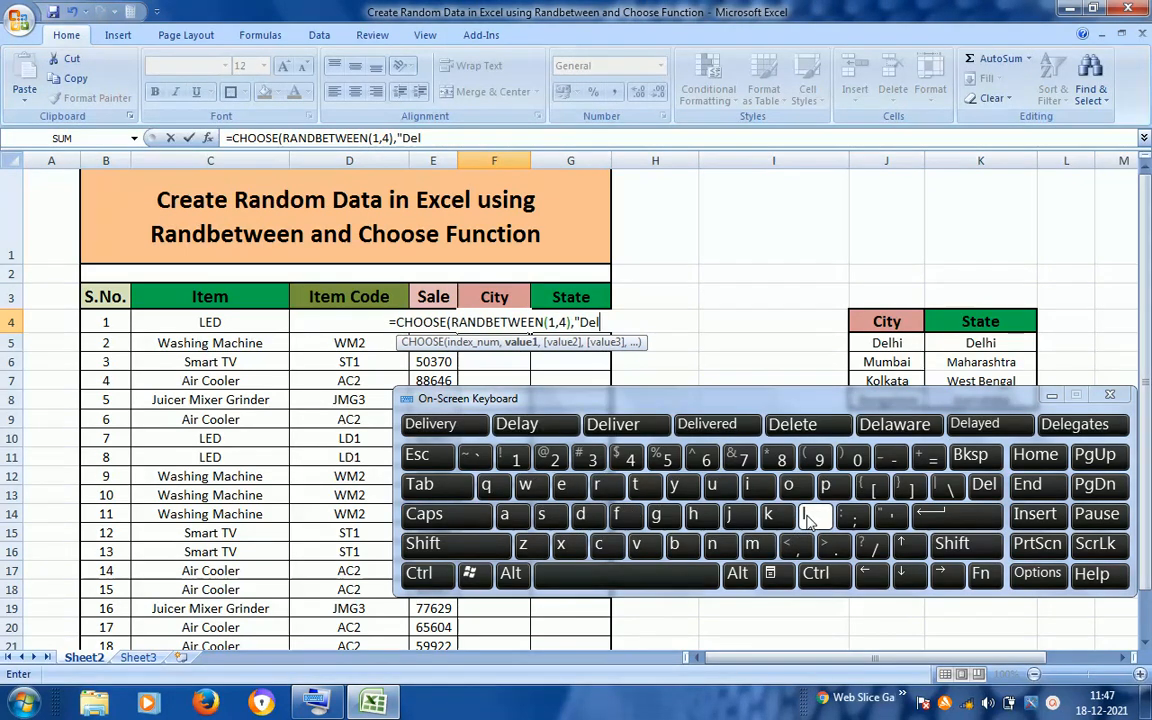
{"action": "left_click", "coordinate": [759, 485]}
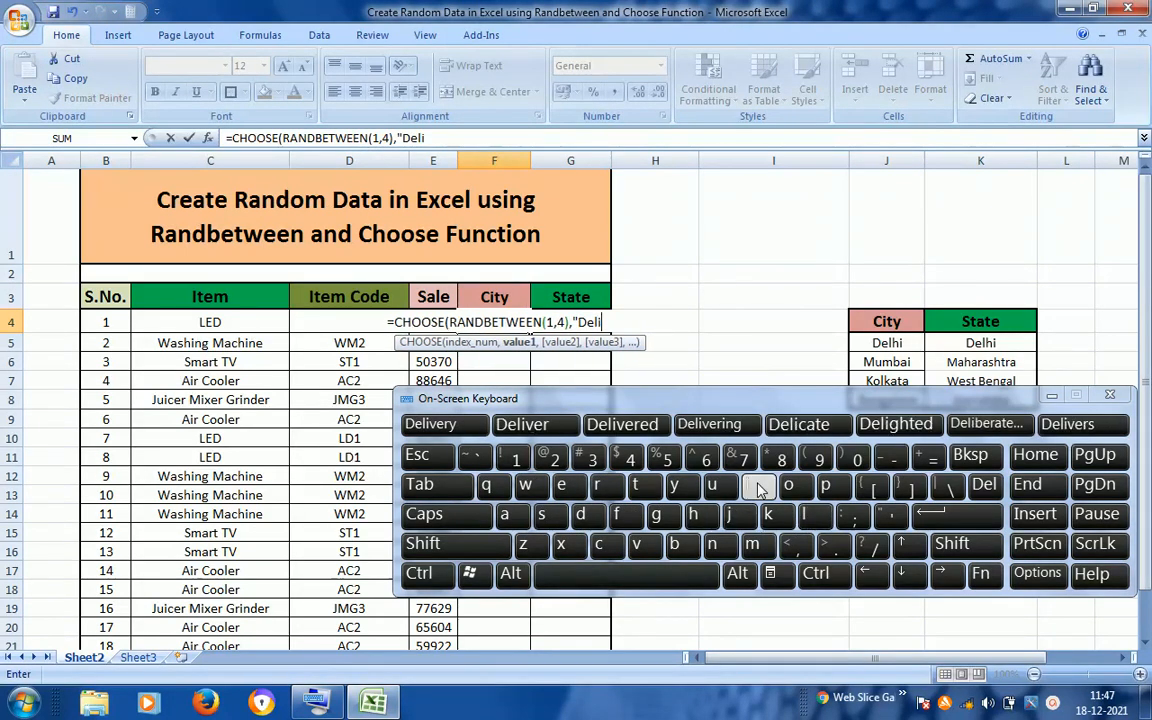
{"action": "key", "text": "BackSpace"}
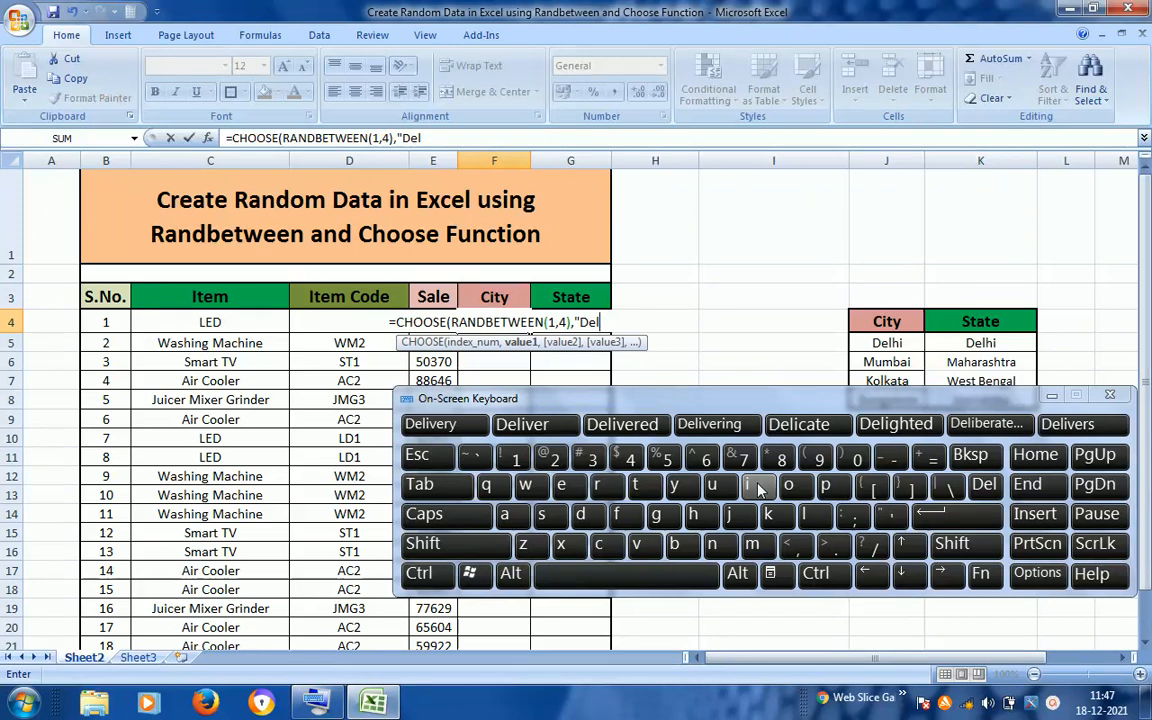
{"action": "left_click", "coordinate": [692, 515]}
{"action": "left_click", "coordinate": [757, 486]}
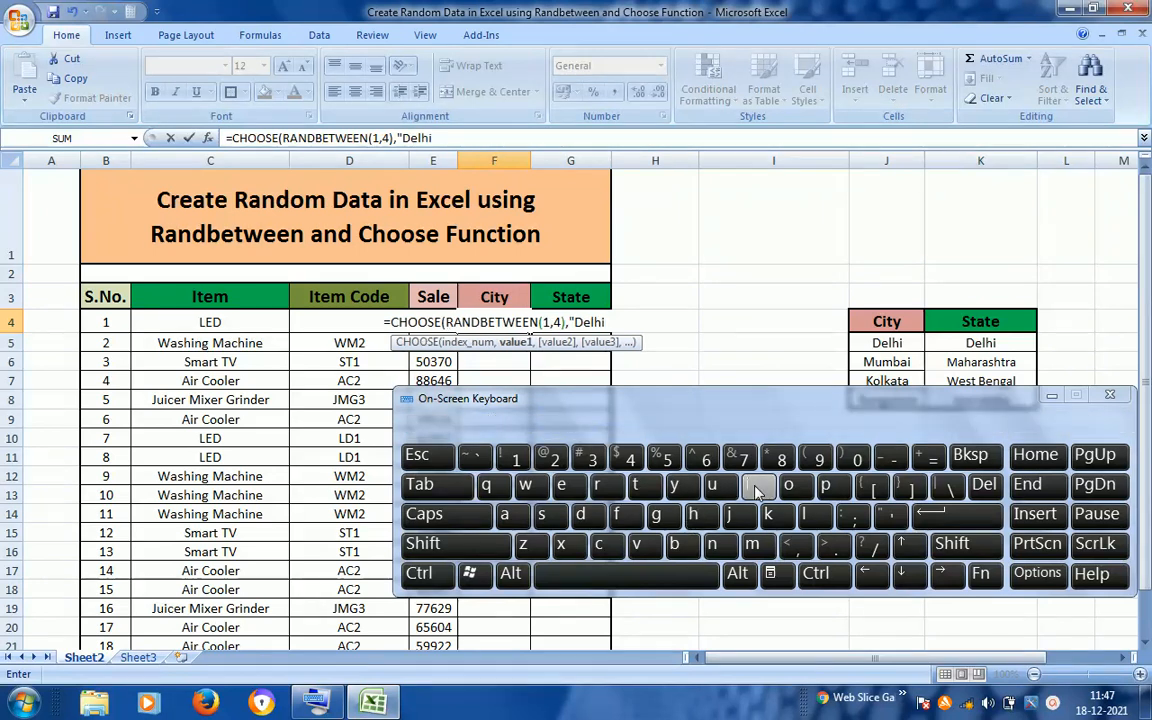
{"action": "key", "text": "shift"}
{"action": "type", "text": "\""}
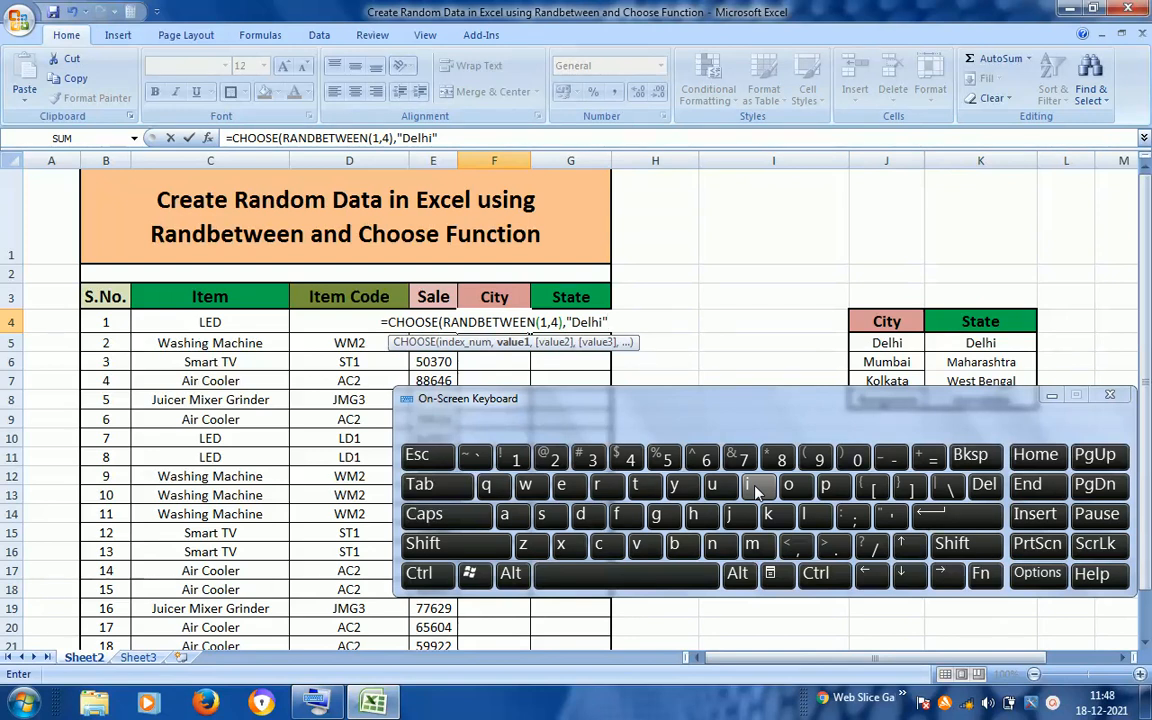
{"action": "type", "text": ","}
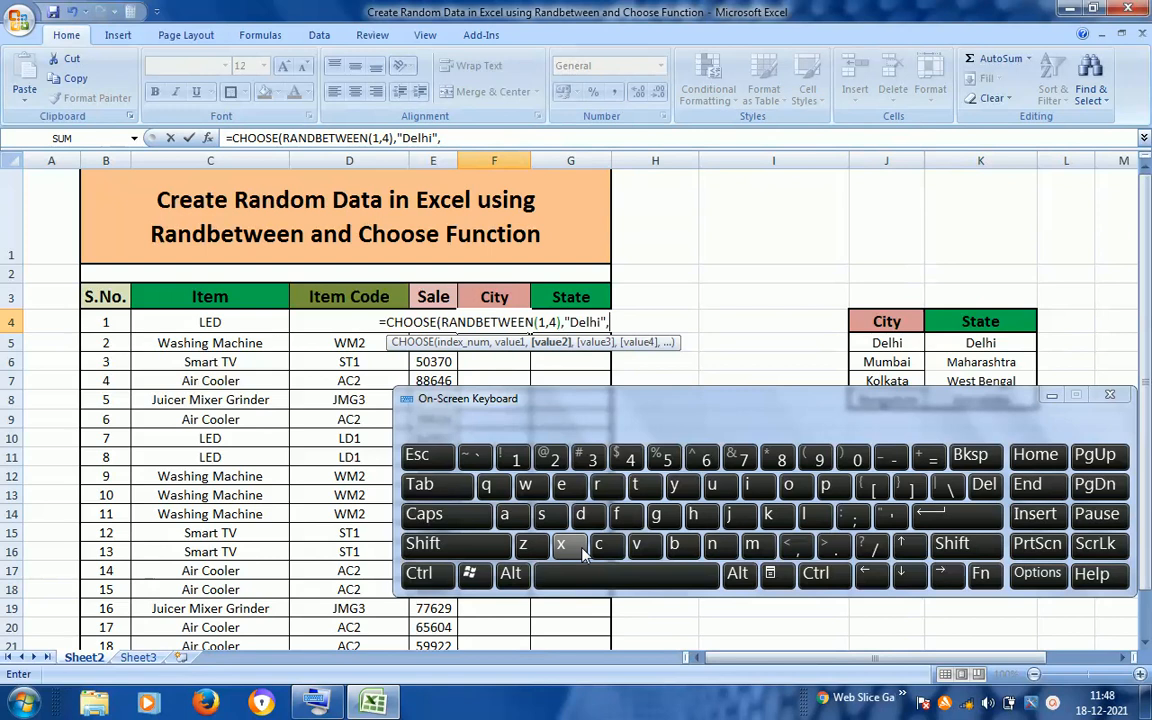
Add "Mumbai" as the second value of the CHOOSE formula in F4
{"action": "type", "text": "\""}
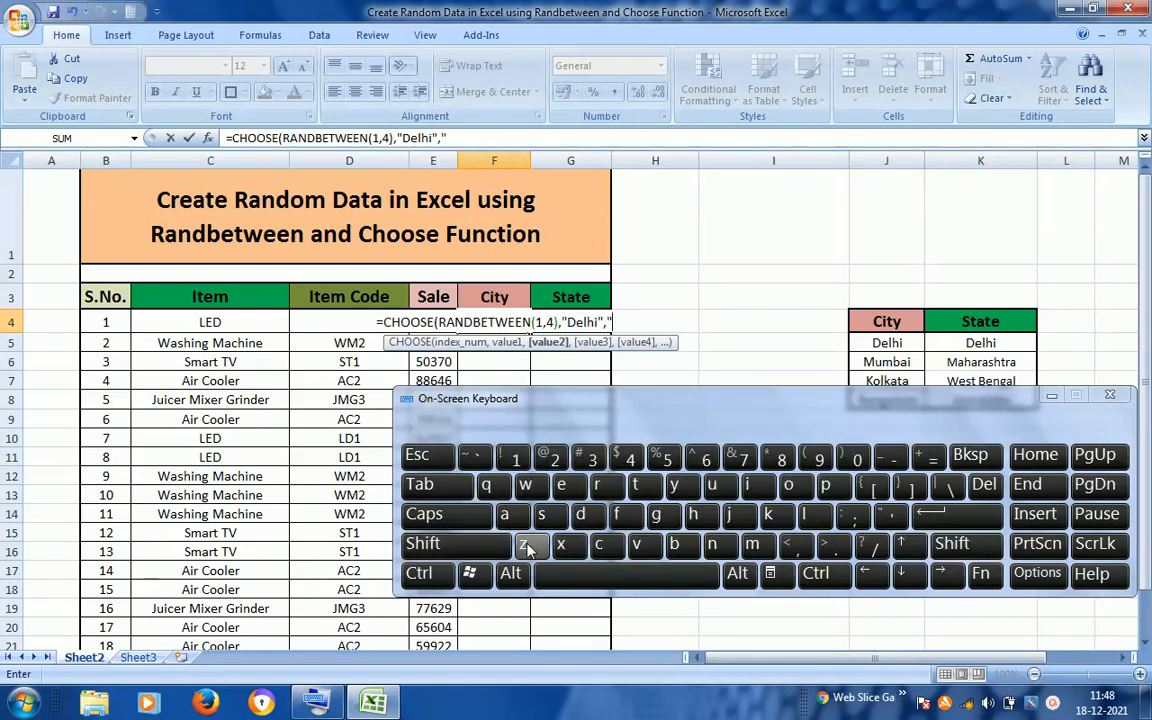
{"action": "type", "text": "M"}
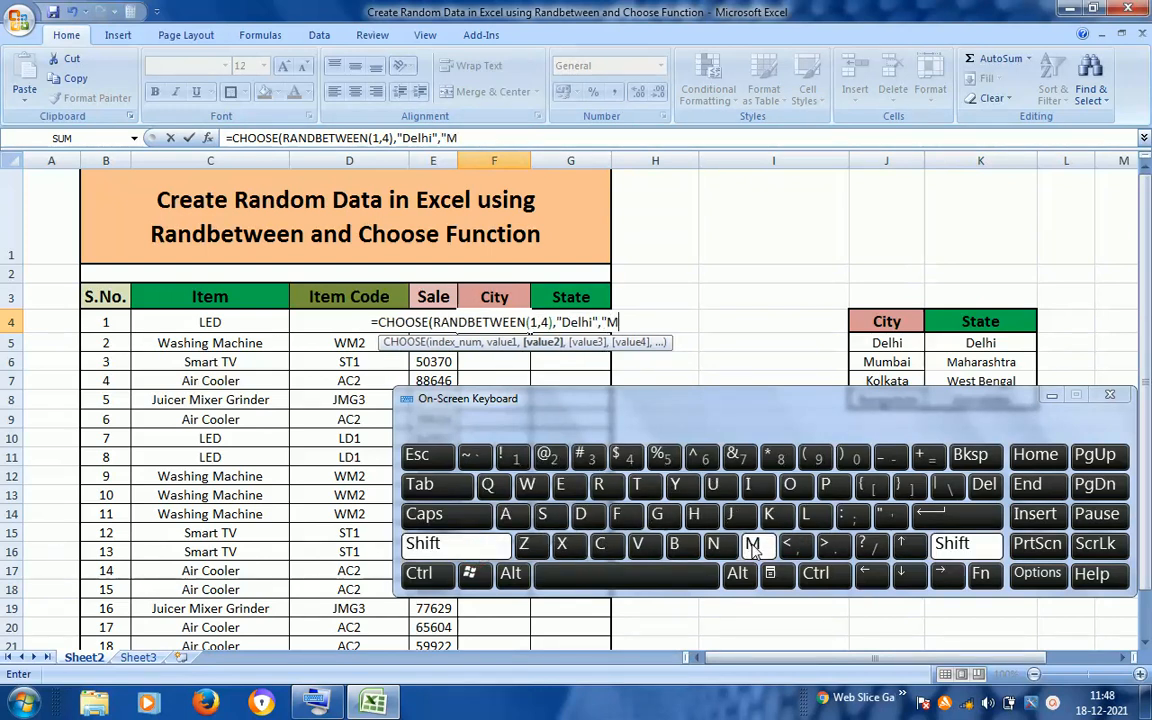
{"action": "type", "text": "u"}
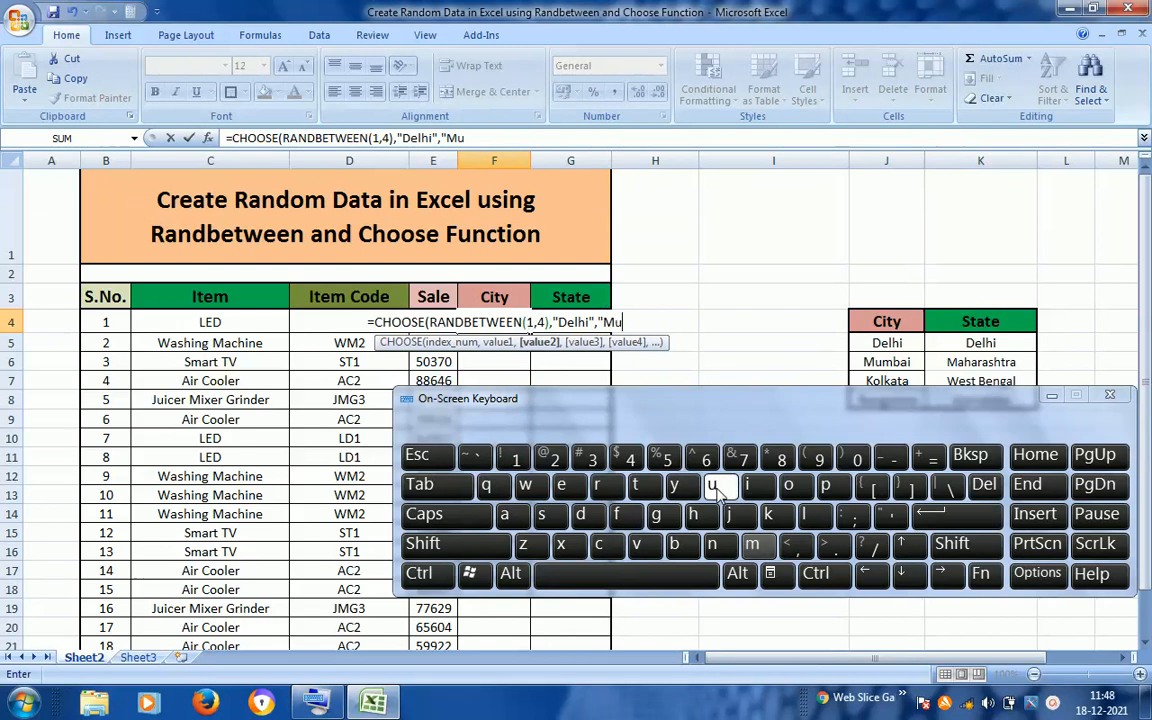
{"action": "left_click", "coordinate": [750, 545]}
{"action": "left_click", "coordinate": [676, 543]}
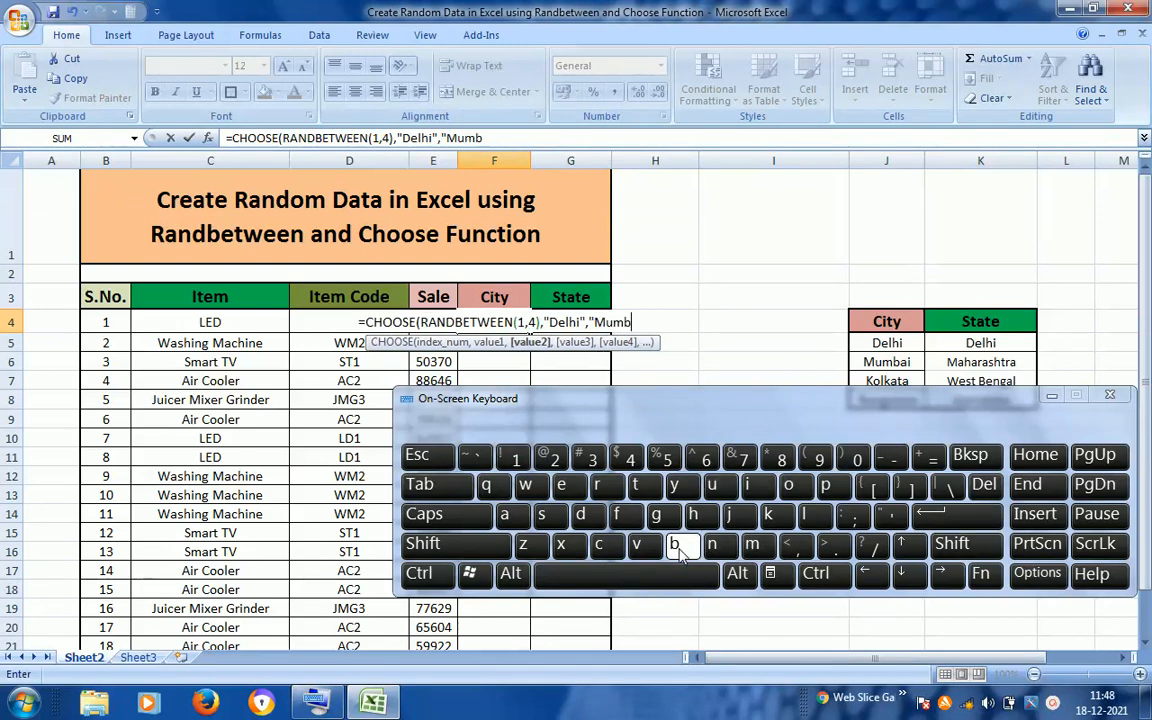
{"action": "left_click", "coordinate": [506, 515]}
{"action": "left_click", "coordinate": [752, 485]}
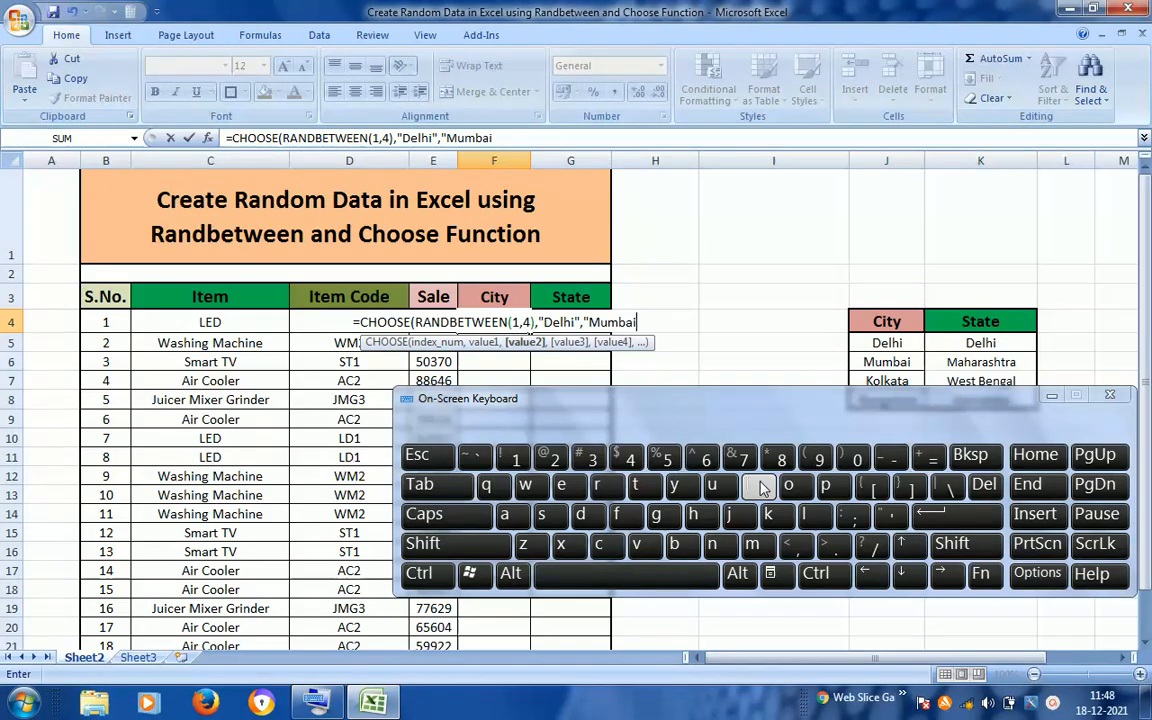
{"action": "type", "text": "\""}
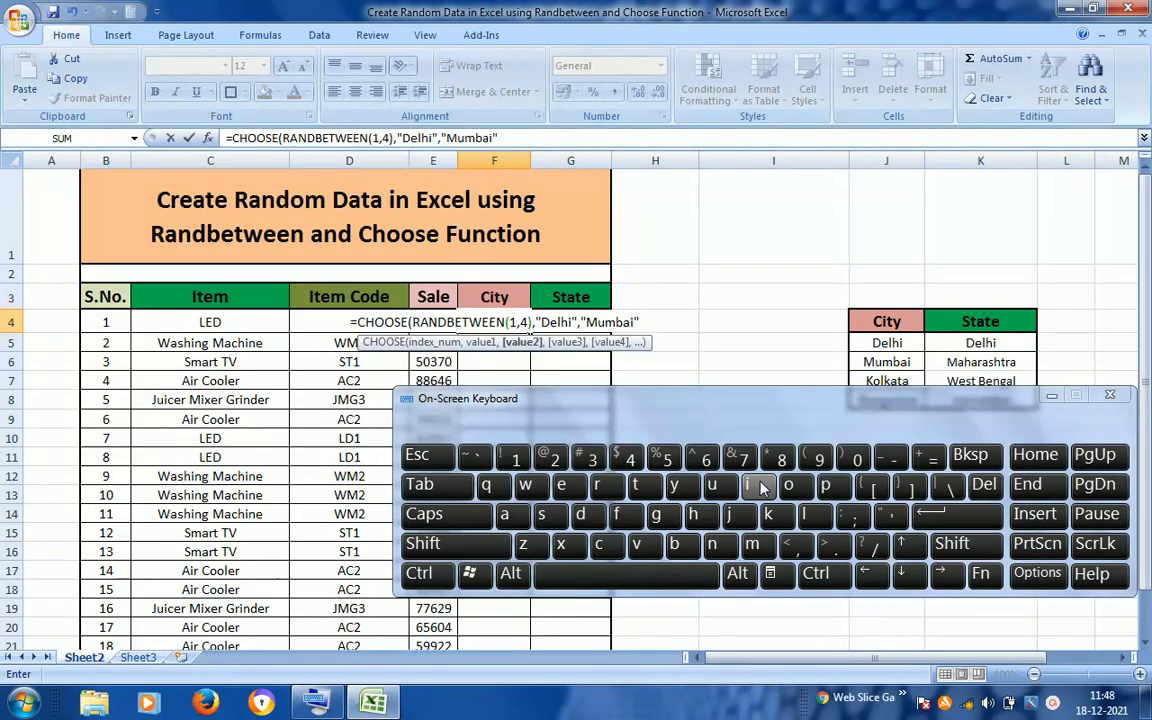
{"action": "type", "text": ","}
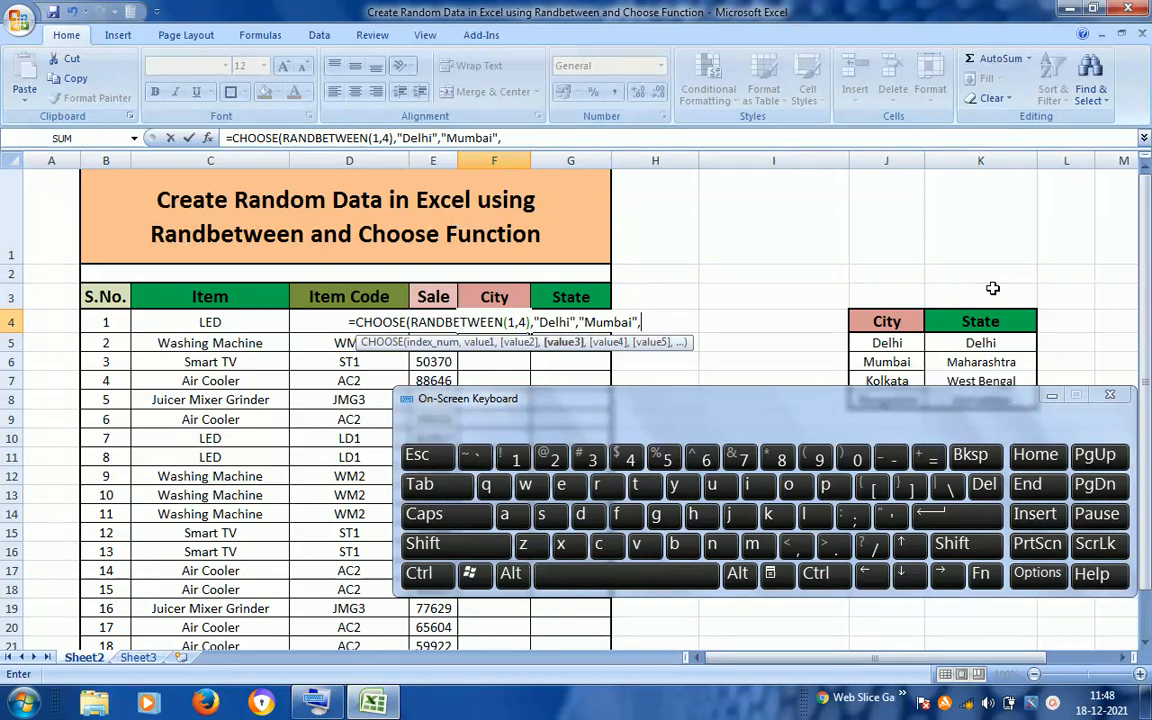
Add "Kolkata" as the third value of the CHOOSE formula in F4
{"action": "type", "text": "\""}
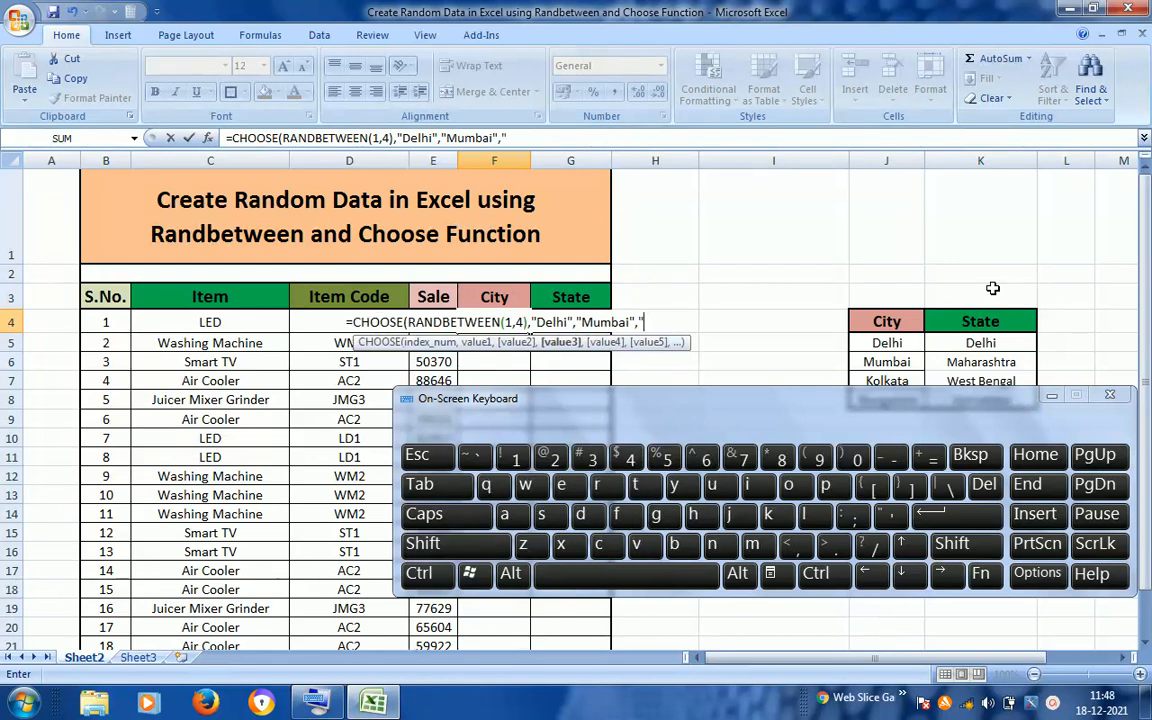
{"action": "left_click", "coordinate": [440, 543]}
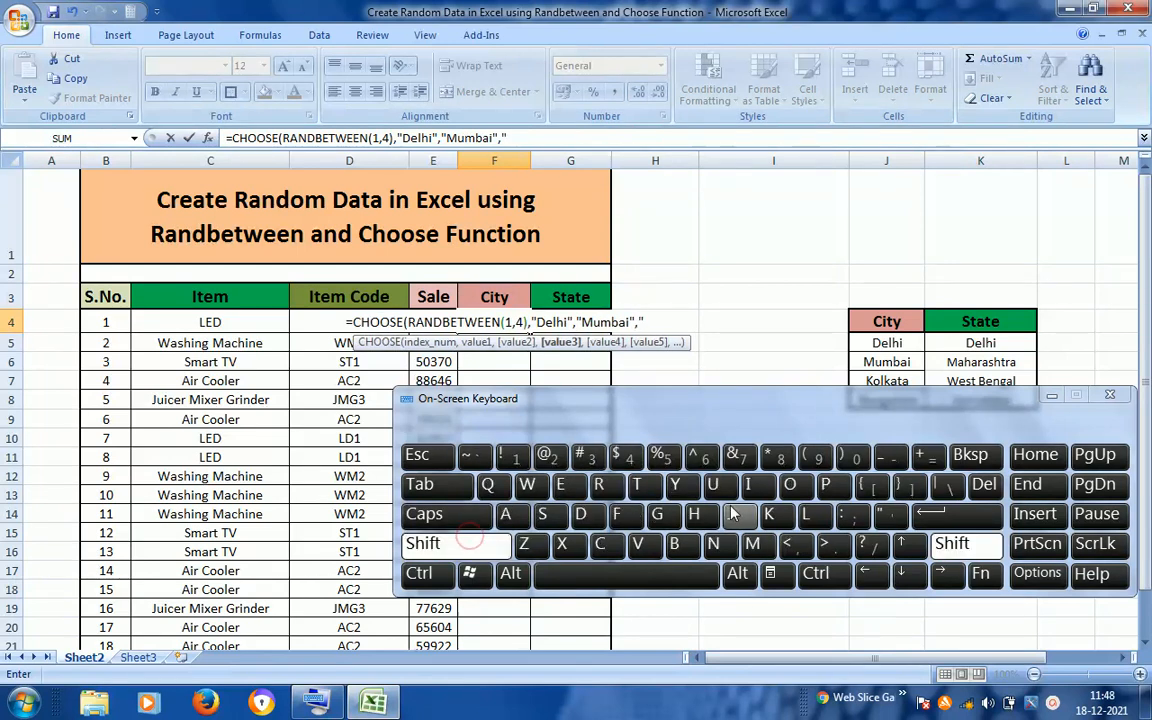
{"action": "left_click", "coordinate": [768, 514]}
{"action": "left_click", "coordinate": [789, 484]}
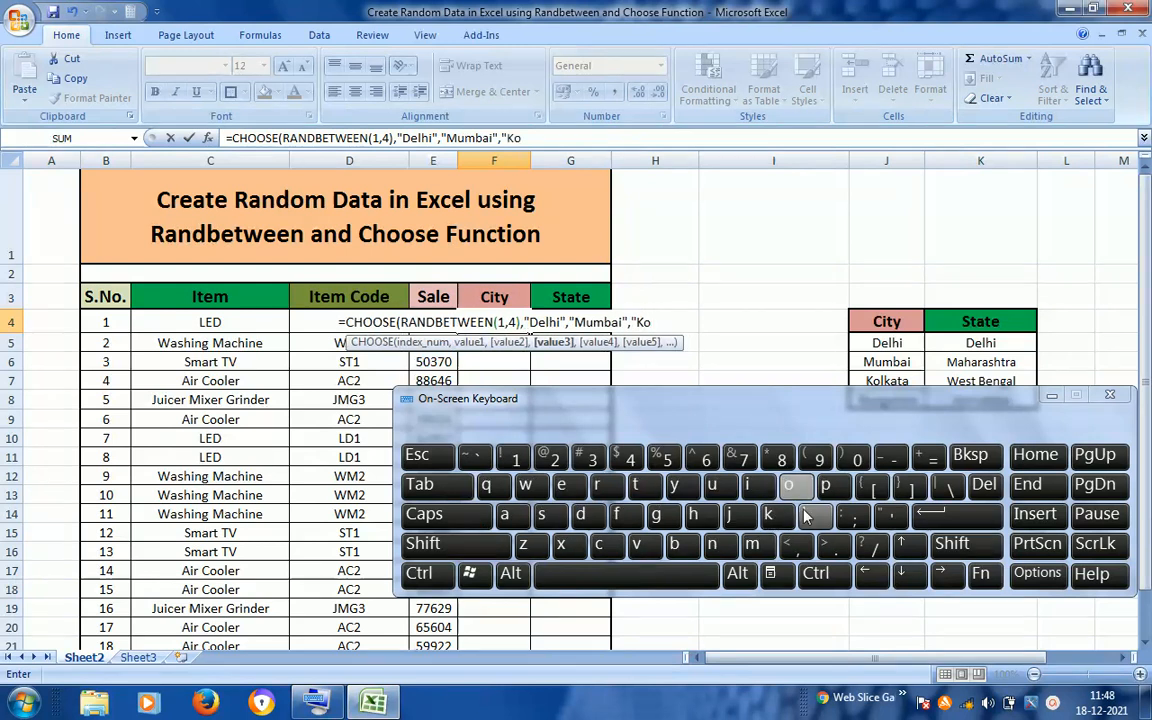
{"action": "left_click", "coordinate": [808, 514]}
{"action": "left_click", "coordinate": [768, 514]}
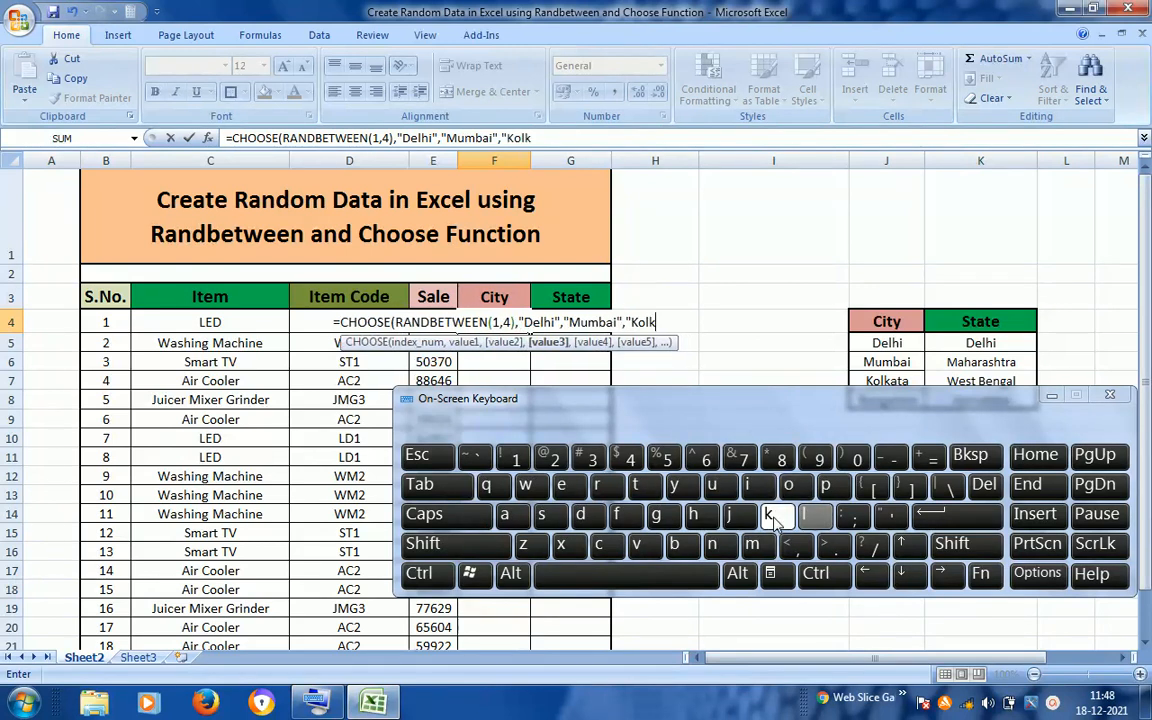
{"action": "left_click", "coordinate": [519, 517]}
{"action": "left_click", "coordinate": [634, 488]}
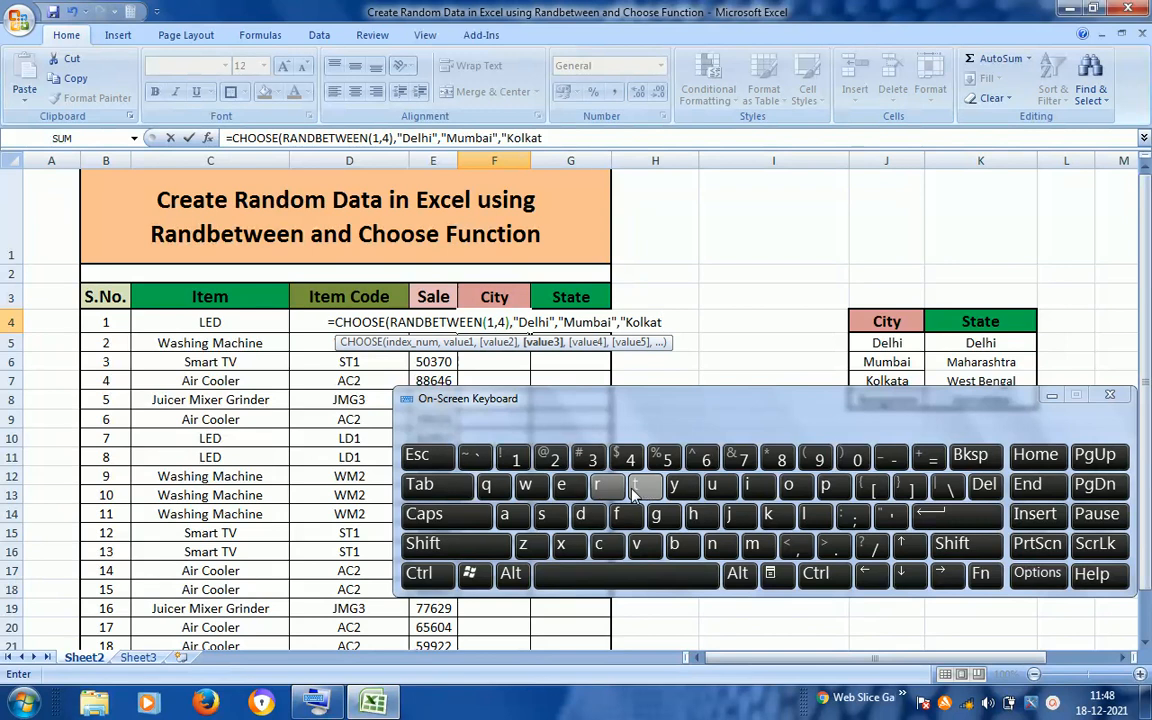
{"action": "left_click", "coordinate": [507, 515]}
{"action": "type", "text": "\""}
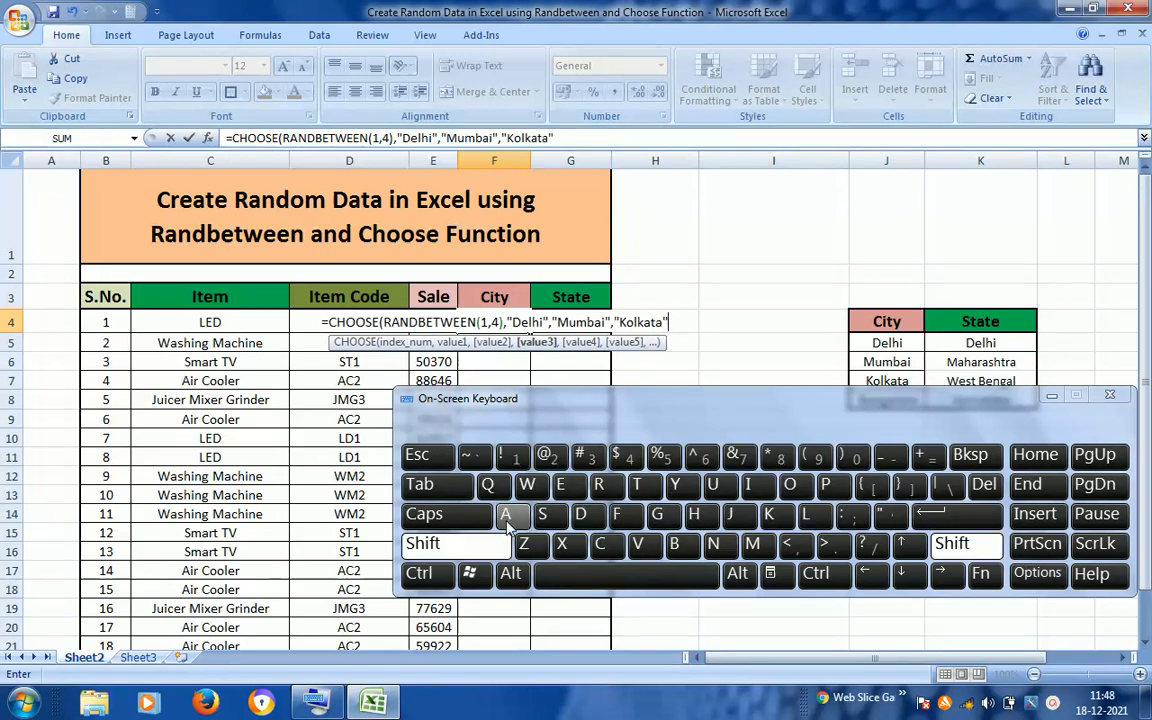
{"action": "type", "text": ","}
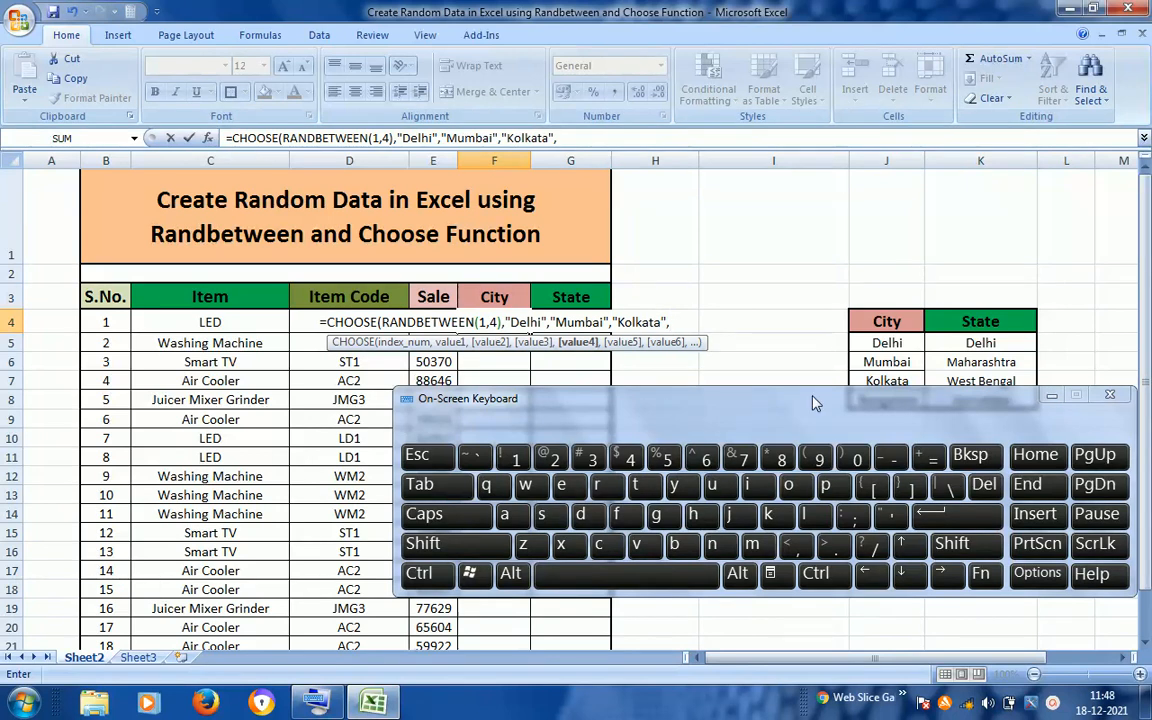
Move the On-Screen Keyboard off the city list, add "Bangalore" as the fourth value and complete F4's CHOOSE formula
{"action": "left_click_drag", "start_coordinate": [790, 410], "coordinate": [740, 477]}
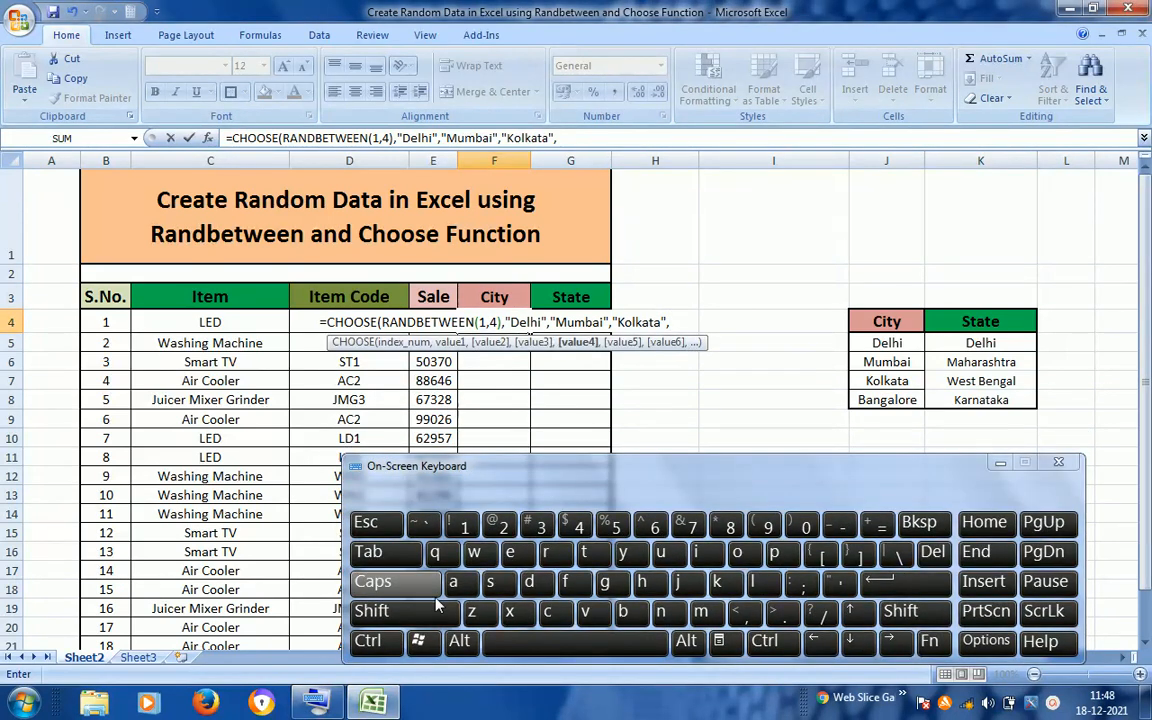
{"action": "type", "text": "\""}
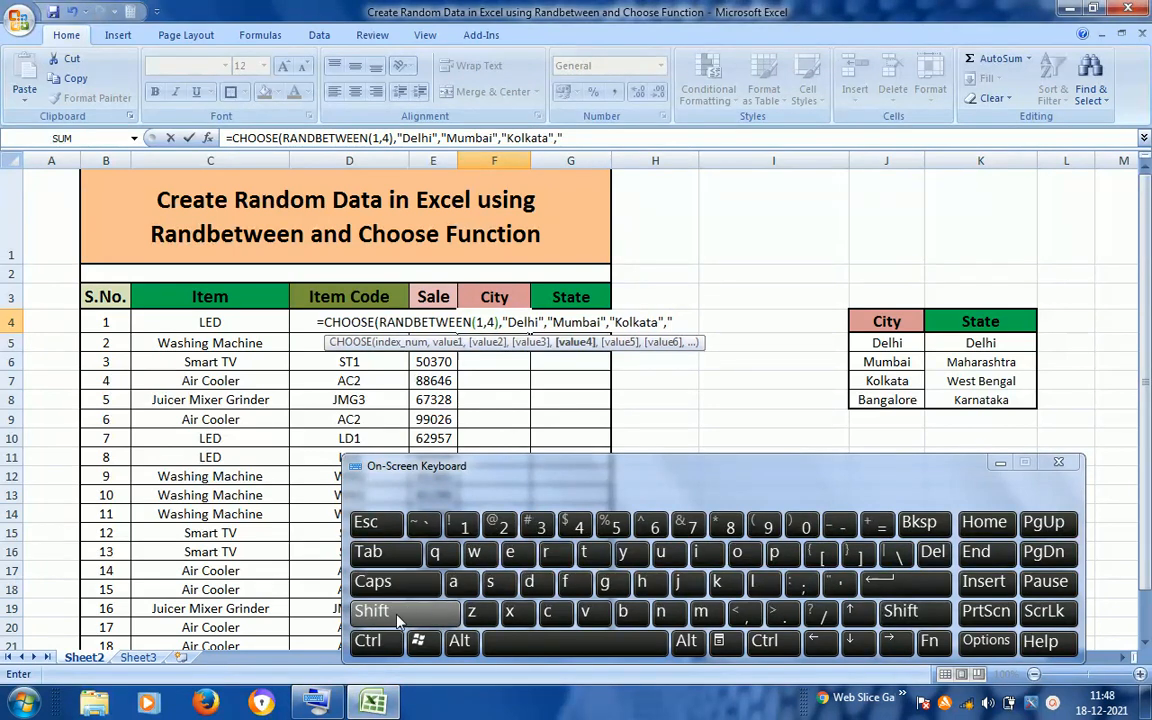
{"action": "left_click", "coordinate": [396, 617]}
{"action": "left_click", "coordinate": [622, 611]}
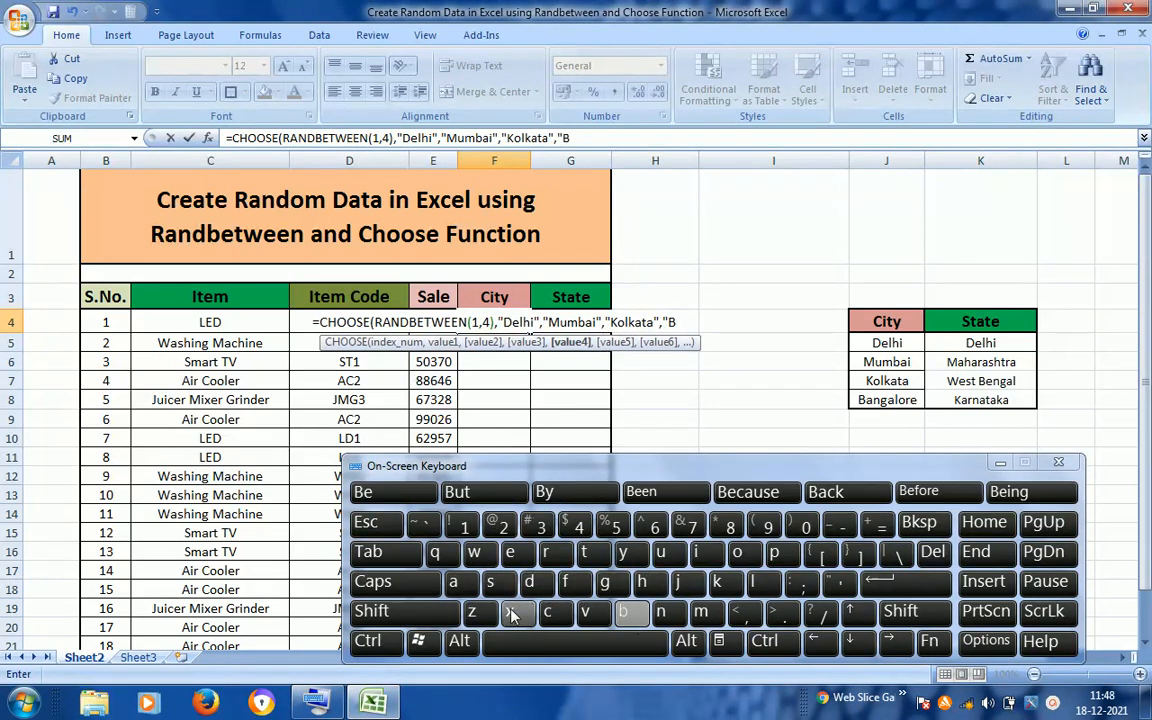
{"action": "left_click", "coordinate": [458, 586]}
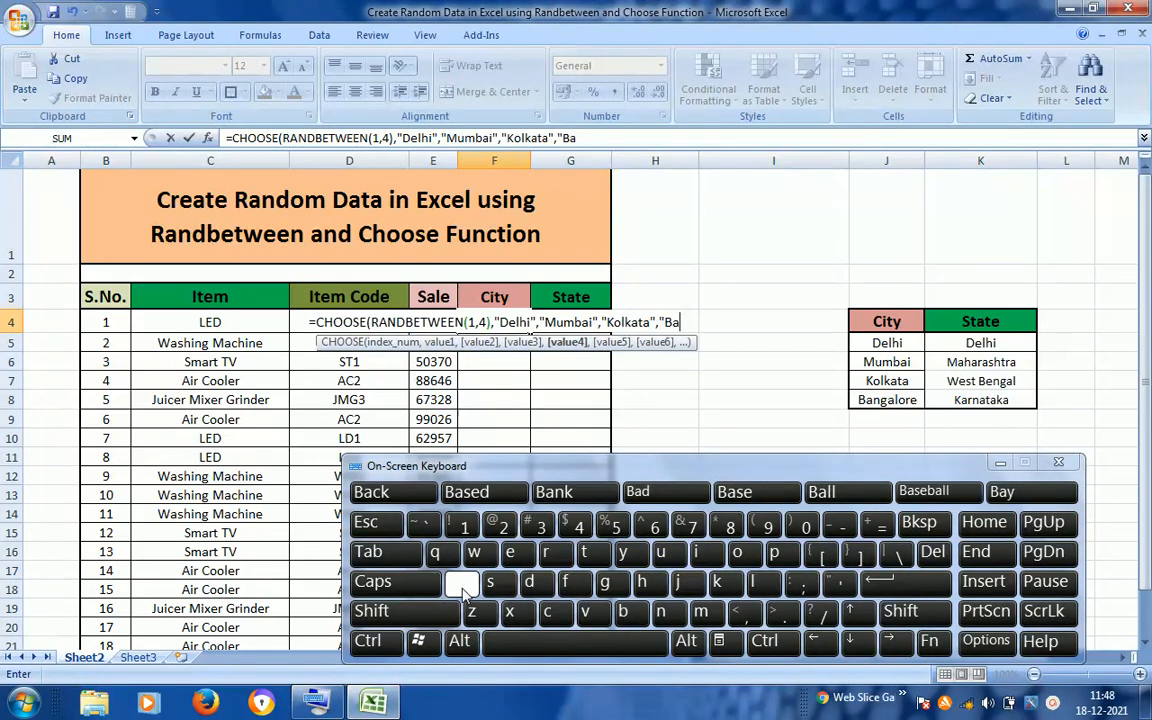
{"action": "left_click", "coordinate": [664, 612]}
{"action": "left_click", "coordinate": [604, 582]}
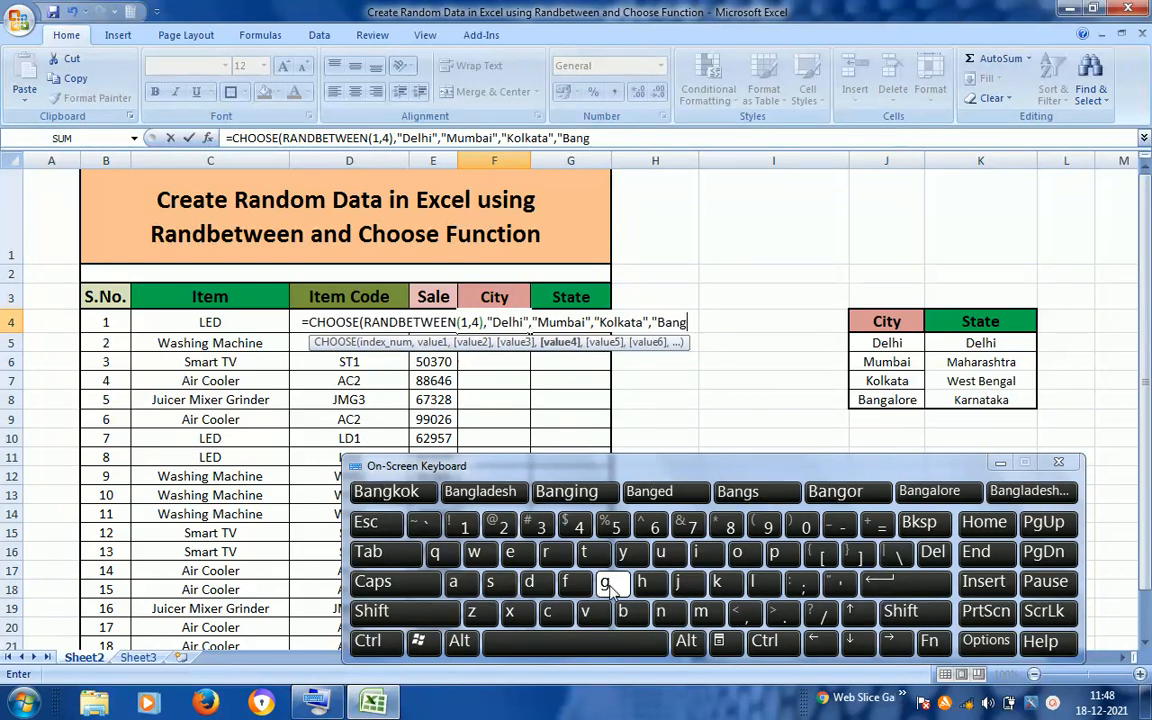
{"action": "left_click", "coordinate": [455, 586]}
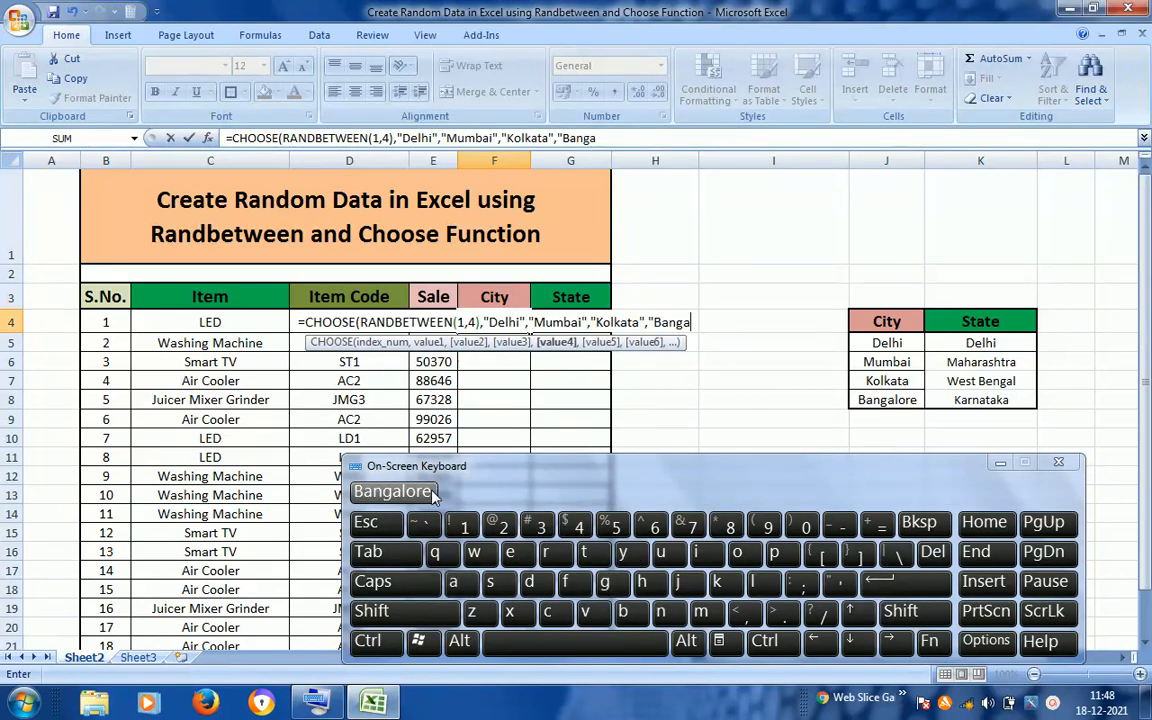
{"action": "left_click", "coordinate": [392, 492]}
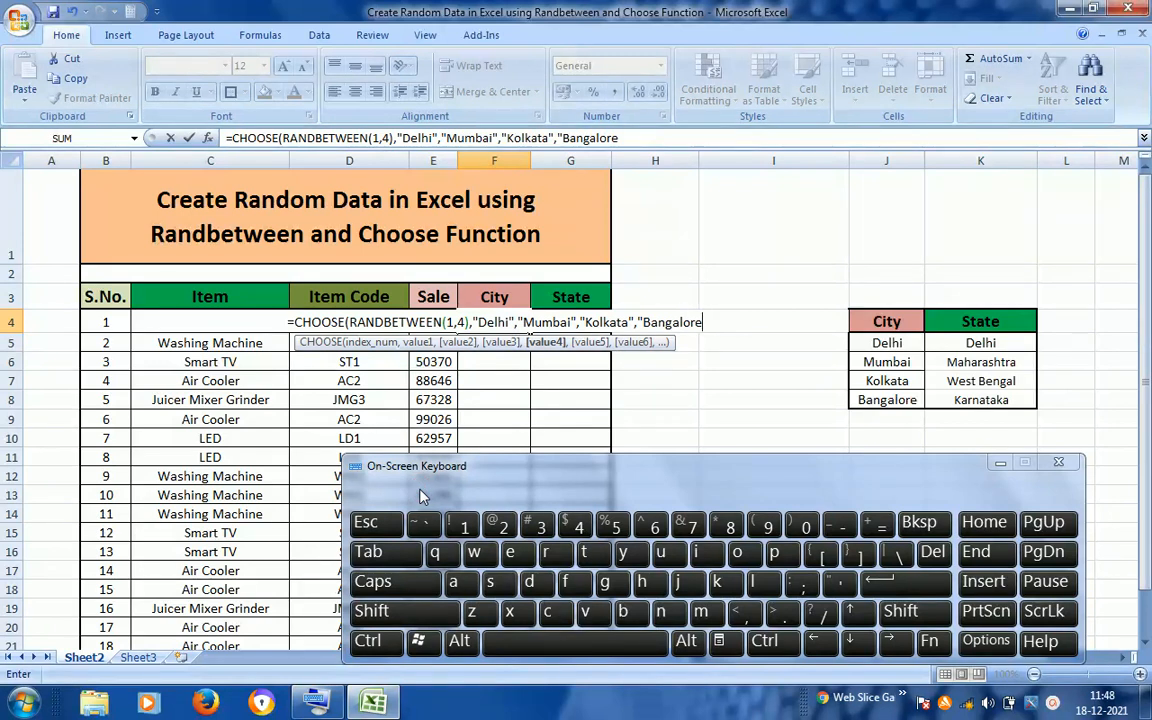
{"action": "type", "text": "\""}
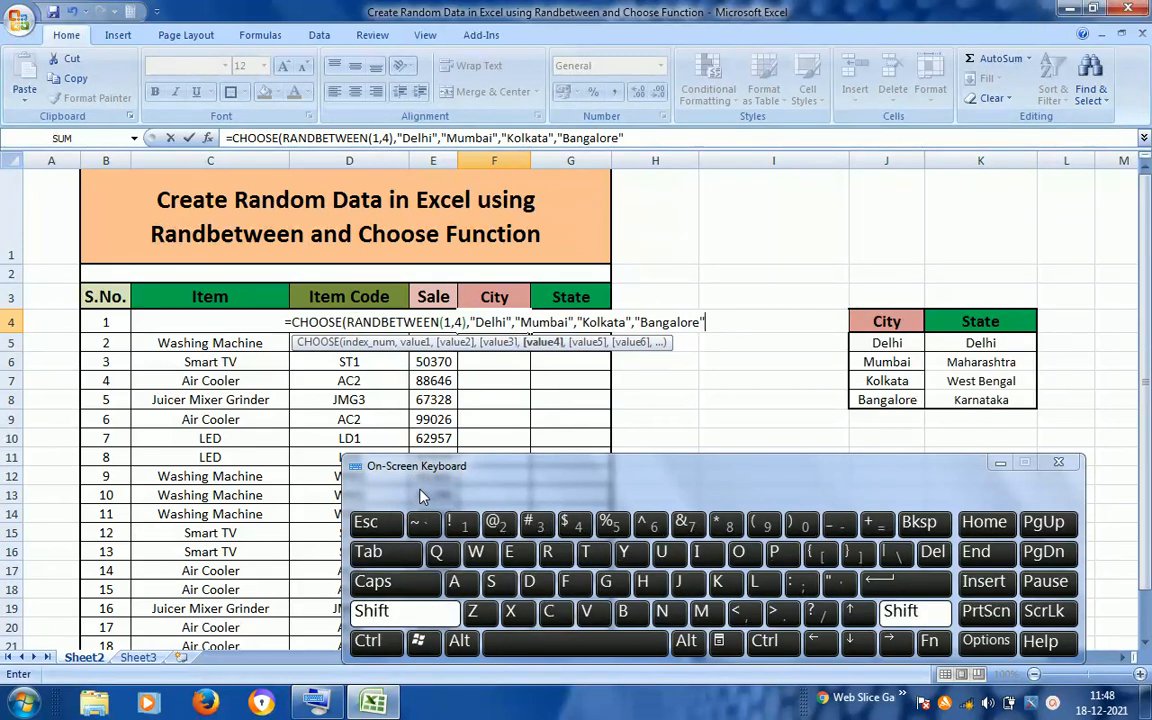
{"action": "type", "text": ")"}
{"action": "key", "text": "Return"}
{"action": "key", "text": "Up"}
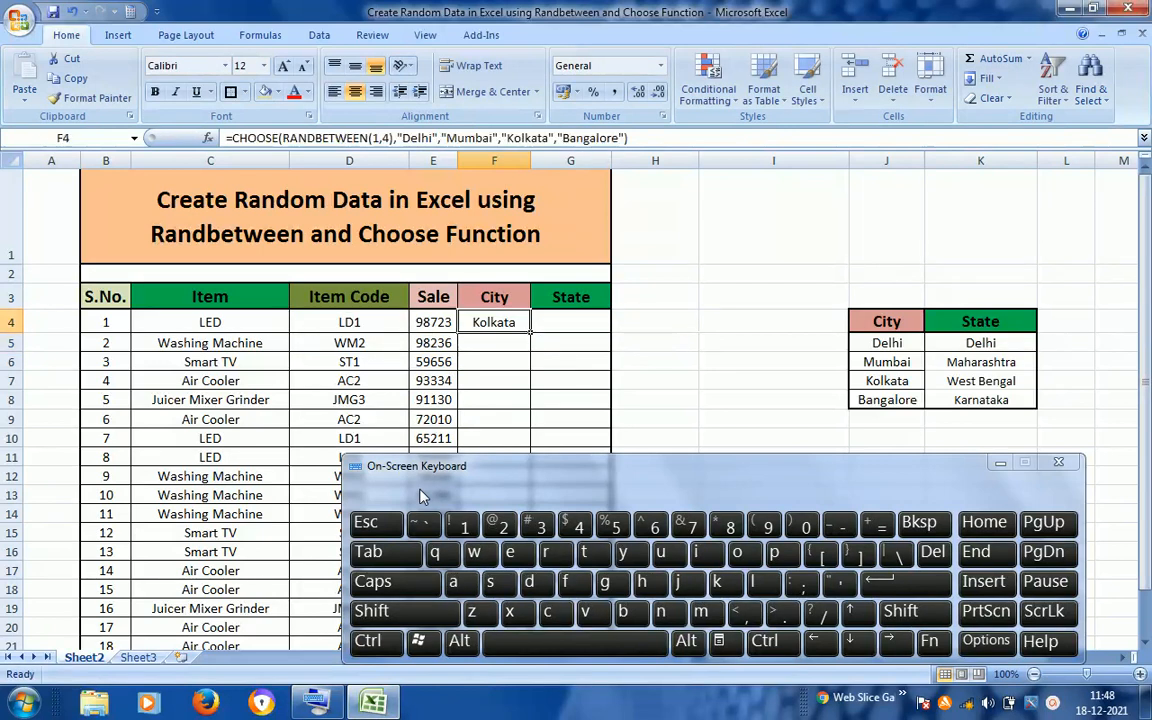
Minimize the On-Screen Keyboard and copy F4's formula down the City column through F21
{"action": "left_click", "coordinate": [1000, 462]}
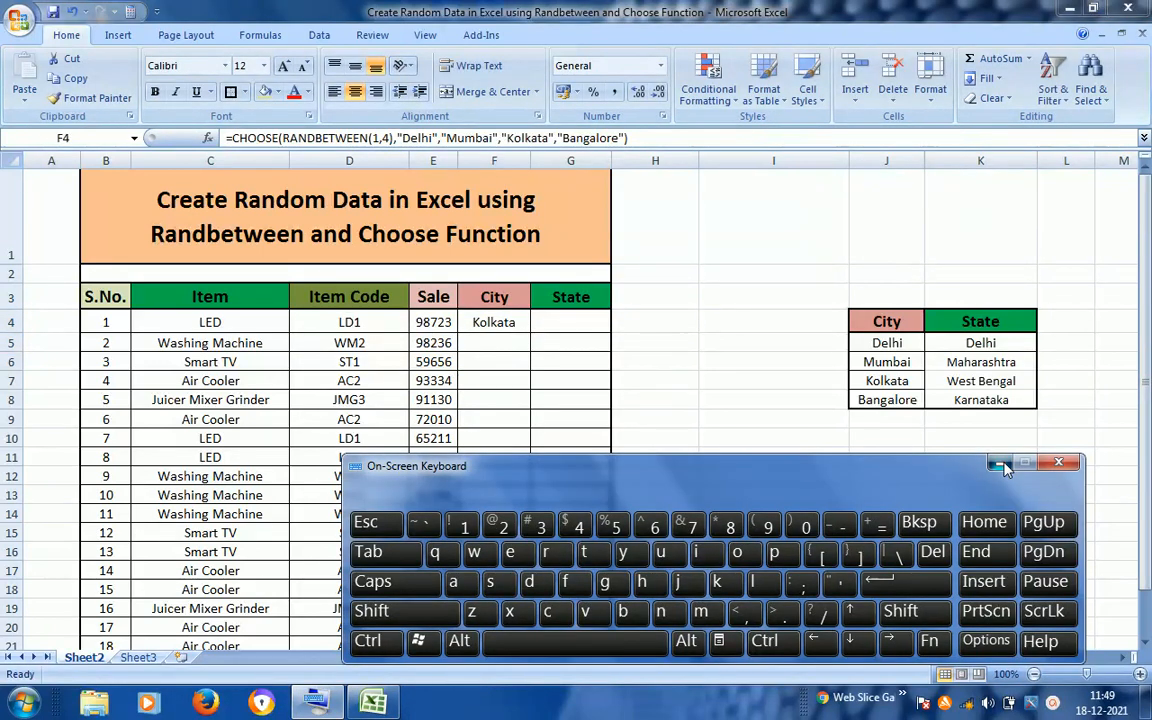
{"action": "key", "text": "ctrl+c"}
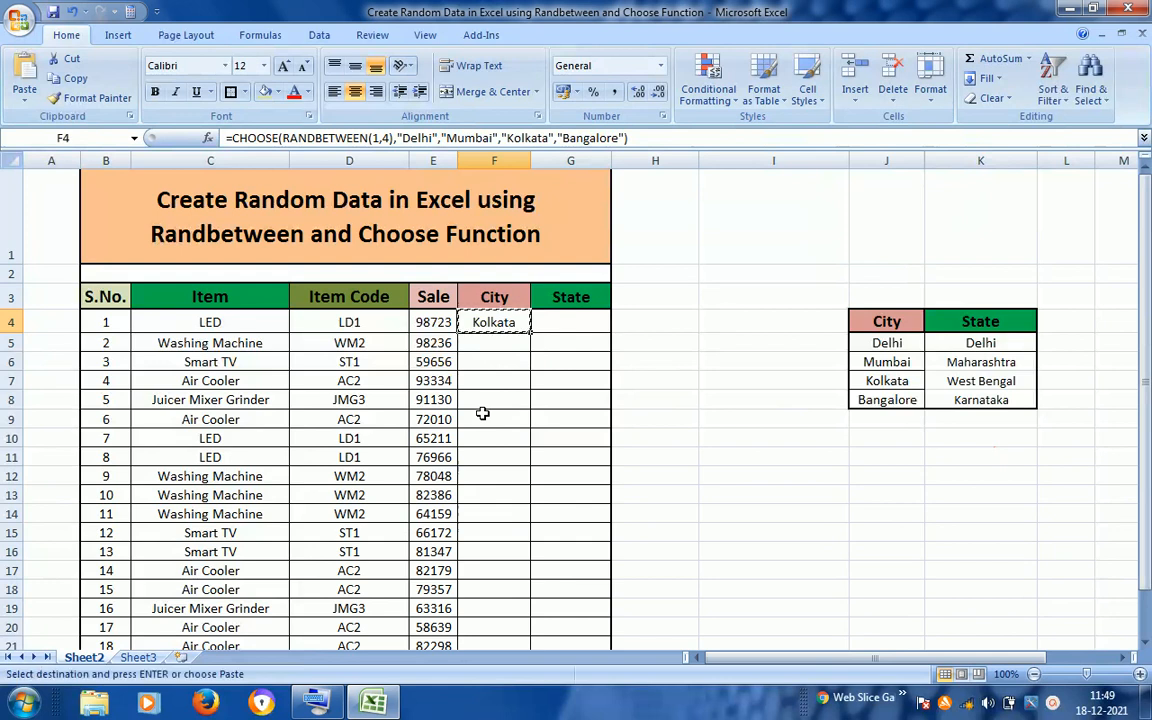
{"action": "key", "text": "Left"}
{"action": "key", "text": "ctrl+Down"}
{"action": "key", "text": "Right"}
{"action": "key", "text": "ctrl+shift+Up"}
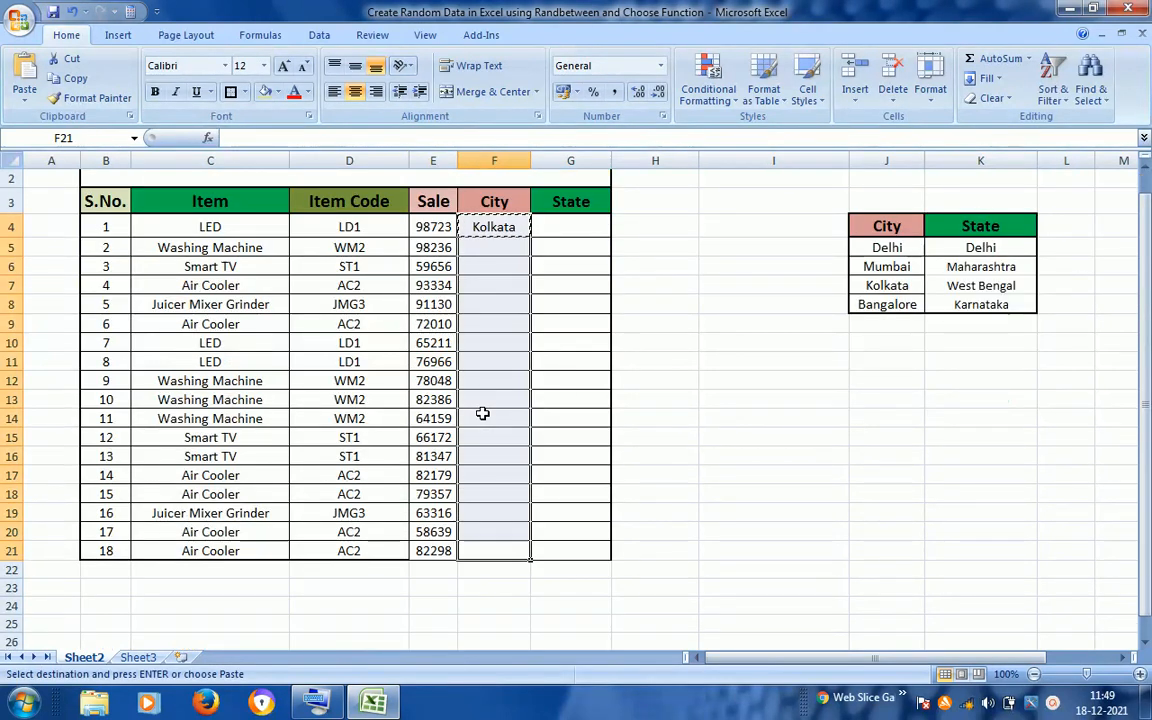
{"action": "key", "text": "ctrl+v"}
{"action": "key", "text": "Escape"}
Examine the first formulas in the City and Sale columns alongside the City and State reference list
{"action": "key", "text": "Up"}
{"action": "key", "text": "Down"}
{"action": "key", "text": "Down"}
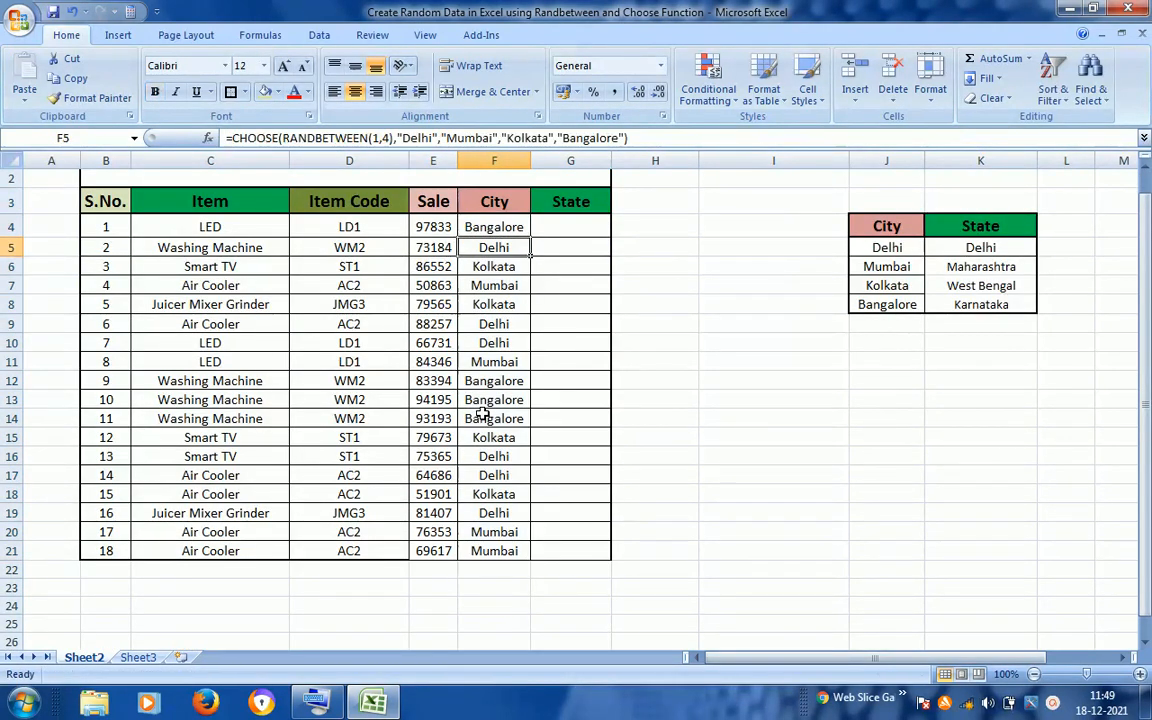
{"action": "key", "text": "Up"}
{"action": "key", "text": "Up"}
{"action": "key", "text": "Up"}
{"action": "key", "text": "Up"}
{"action": "key", "text": "Down"}
{"action": "key", "text": "Down"}
{"action": "key", "text": "Down"}
{"action": "key", "text": "Right"}
{"action": "key", "text": "Right"}
{"action": "key", "text": "Right"}
{"action": "key", "text": "Right"}
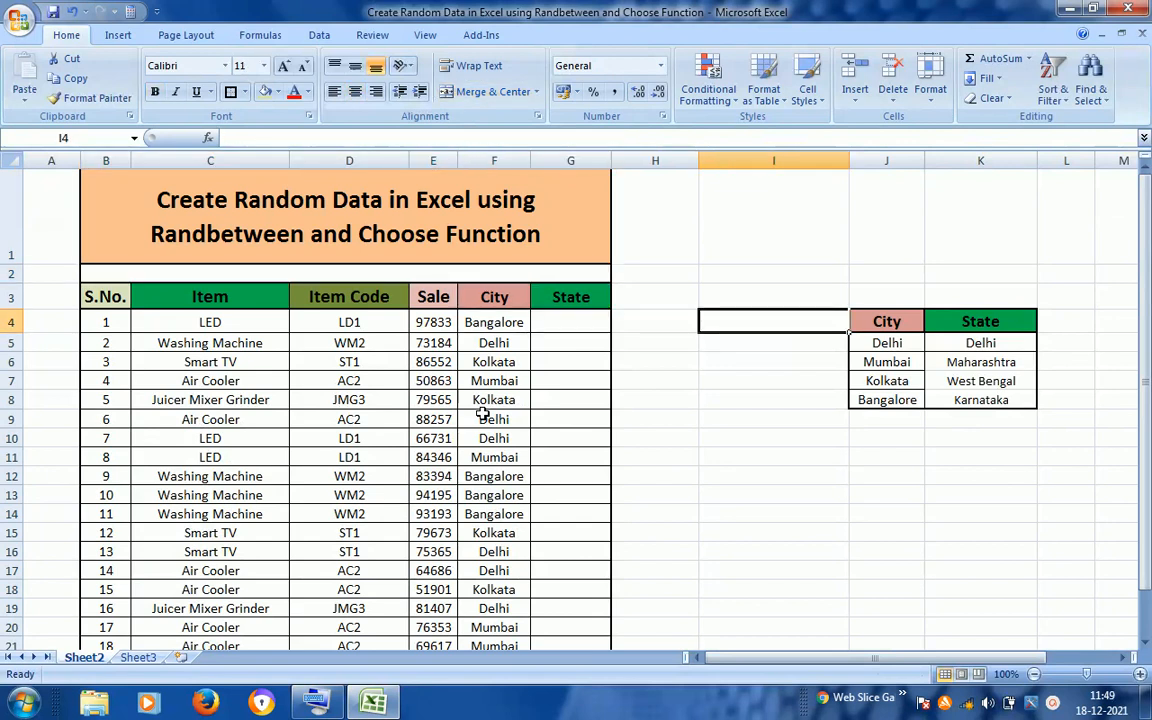
{"action": "key", "text": "Down"}
{"action": "key", "text": "Left"}
{"action": "key", "text": "Left"}
{"action": "key", "text": "Left"}
{"action": "key", "text": "Left"}
{"action": "key", "text": "Up"}
{"action": "key", "text": "Left"}
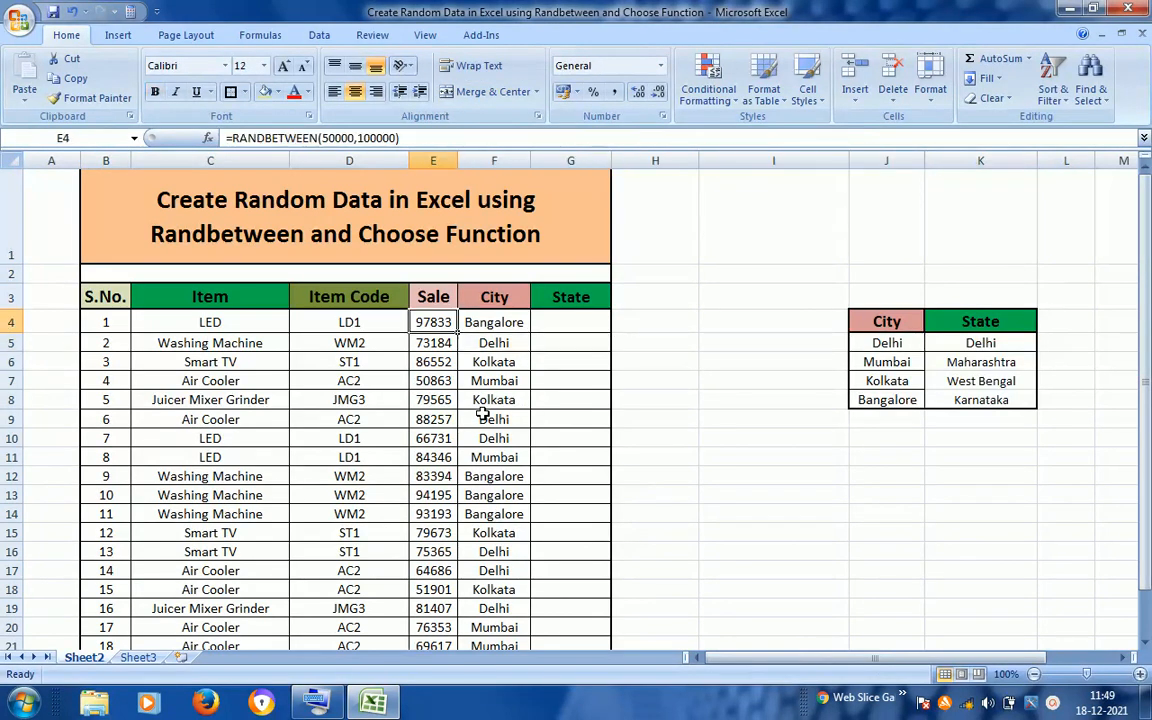
{"action": "key", "text": "Right"}
{"action": "key", "text": "Down"}
{"action": "key", "text": "Down"}
{"action": "key", "text": "Up"}
{"action": "key", "text": "Up"}
{"action": "key", "text": "Down"}
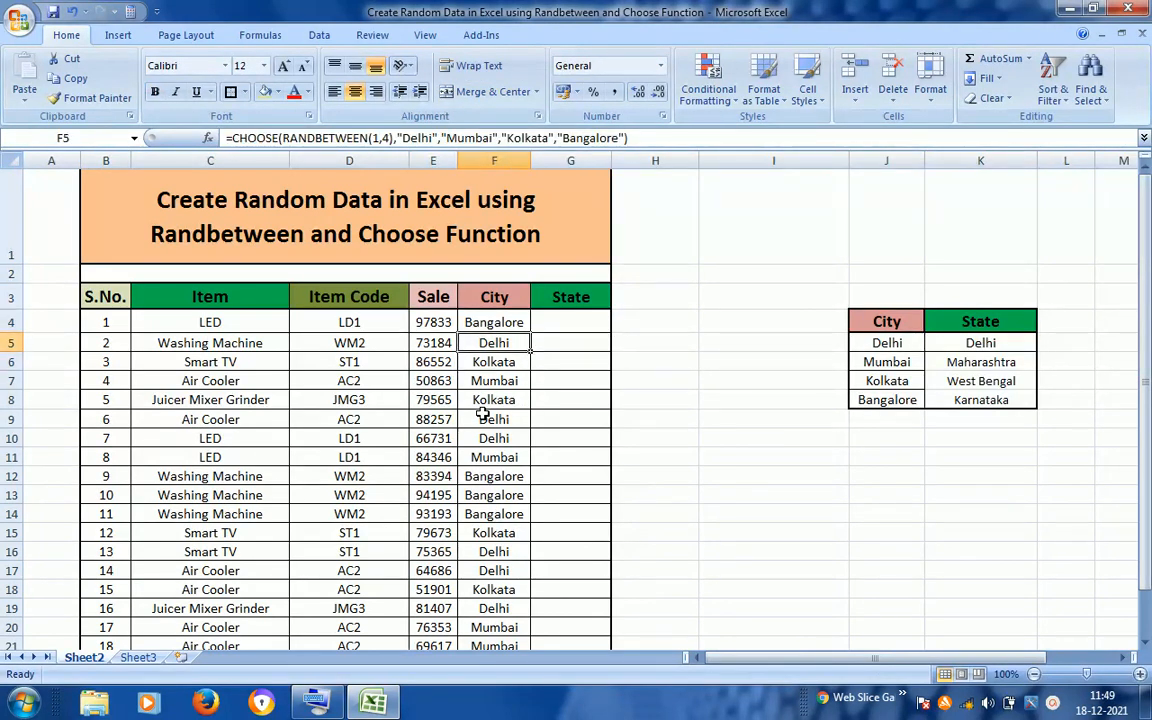
Look through the randomly generated cities down the City column and back up to F4
{"action": "key", "text": "Down"}
{"action": "key", "text": "Down"}
{"action": "key", "text": "Down"}
{"action": "key", "text": "Down"}
{"action": "key", "text": "Down"}
{"action": "key", "text": "Down"}
{"action": "key", "text": "Down"}
{"action": "key", "text": "Down"}
{"action": "key", "text": "Down"}
{"action": "key", "text": "Down"}
{"action": "key", "text": "Down"}
{"action": "key", "text": "Down"}
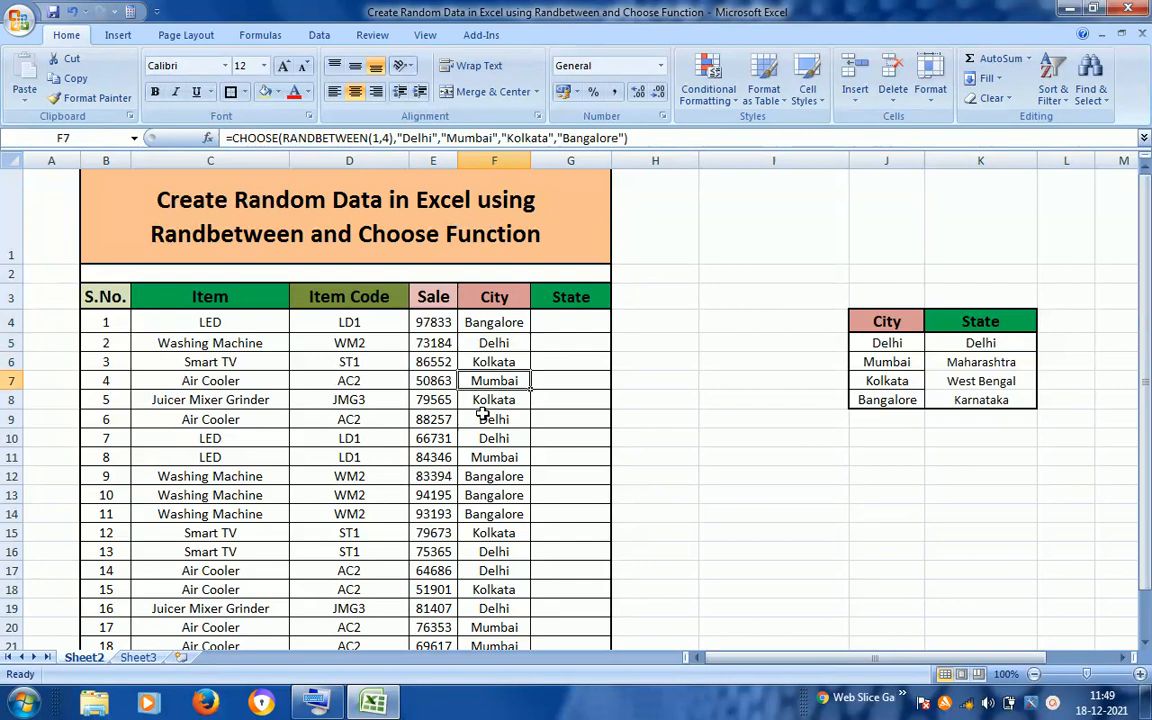
{"action": "key", "text": "Down"}
{"action": "key", "text": "Down"}
{"action": "key", "text": "Down"}
{"action": "key", "text": "Down"}
{"action": "key", "text": "Down"}
{"action": "key", "text": "Down"}
{"action": "key", "text": "Down"}
{"action": "key", "text": "Down"}
{"action": "key", "text": "Down"}
{"action": "key", "text": "Down"}
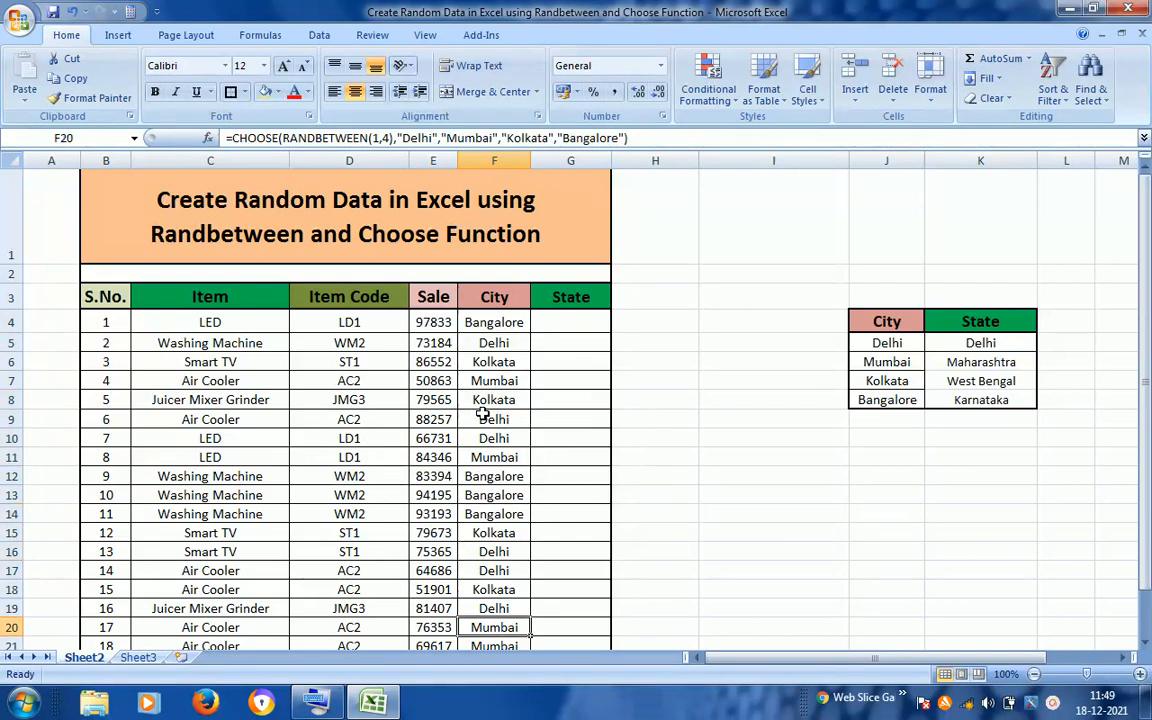
{"action": "key", "text": "Up"}
{"action": "key", "text": "Up"}
{"action": "key", "text": "Up"}
{"action": "key", "text": "Up"}
{"action": "key", "text": "Up"}
{"action": "key", "text": "Up"}
{"action": "key", "text": "Up"}
{"action": "key", "text": "Up"}
{"action": "key", "text": "Up"}
{"action": "key", "text": "Up"}
{"action": "key", "text": "Up"}
{"action": "key", "text": "Up"}
{"action": "key", "text": "Up"}
{"action": "key", "text": "Up"}
{"action": "key", "text": "Up"}
{"action": "key", "text": "Up"}
{"action": "key", "text": "Up"}
{"action": "key", "text": "Up"}
{"action": "key", "text": "Up"}
{"action": "key", "text": "Up"}
{"action": "key", "text": "Up"}
{"action": "key", "text": "Up"}
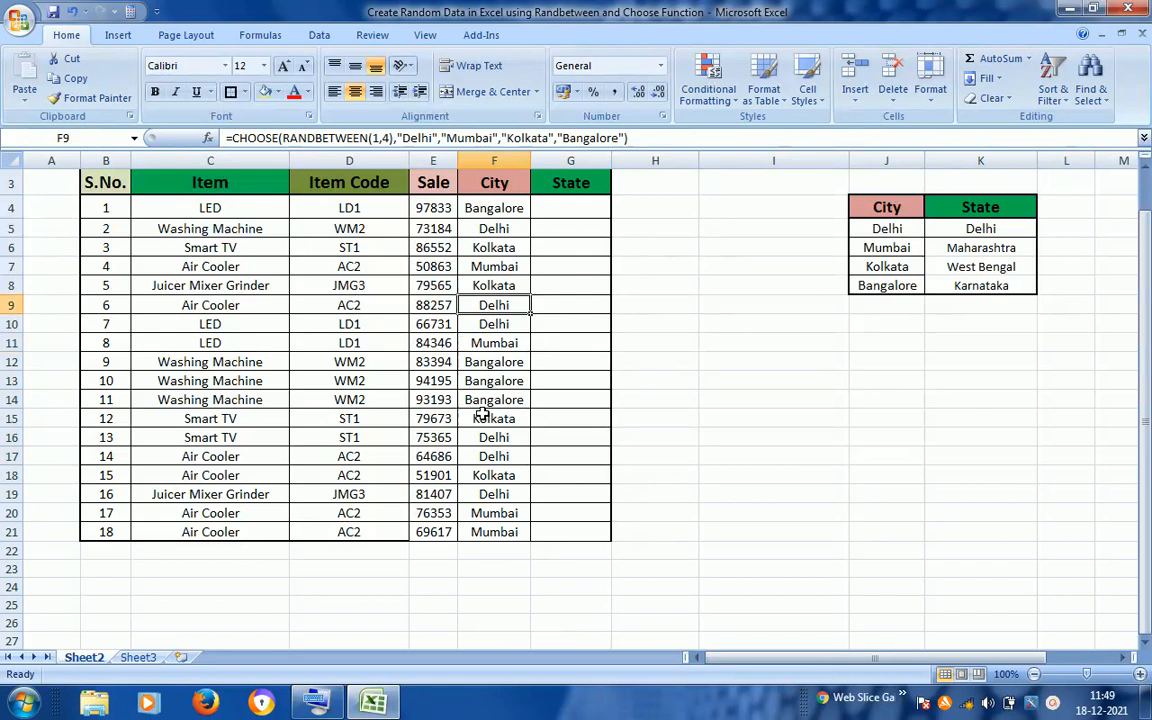
{"action": "key", "text": "Up"}
{"action": "key", "text": "Up"}
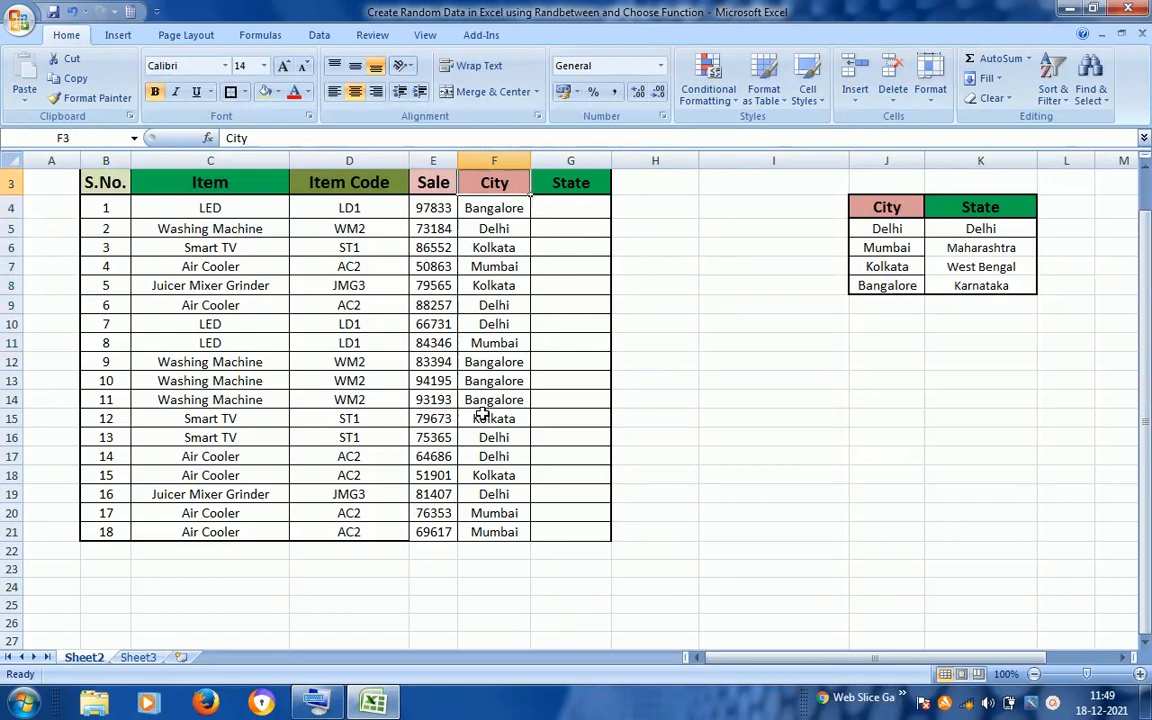
{"action": "key", "text": "Down"}
{"action": "key", "text": "Down"}
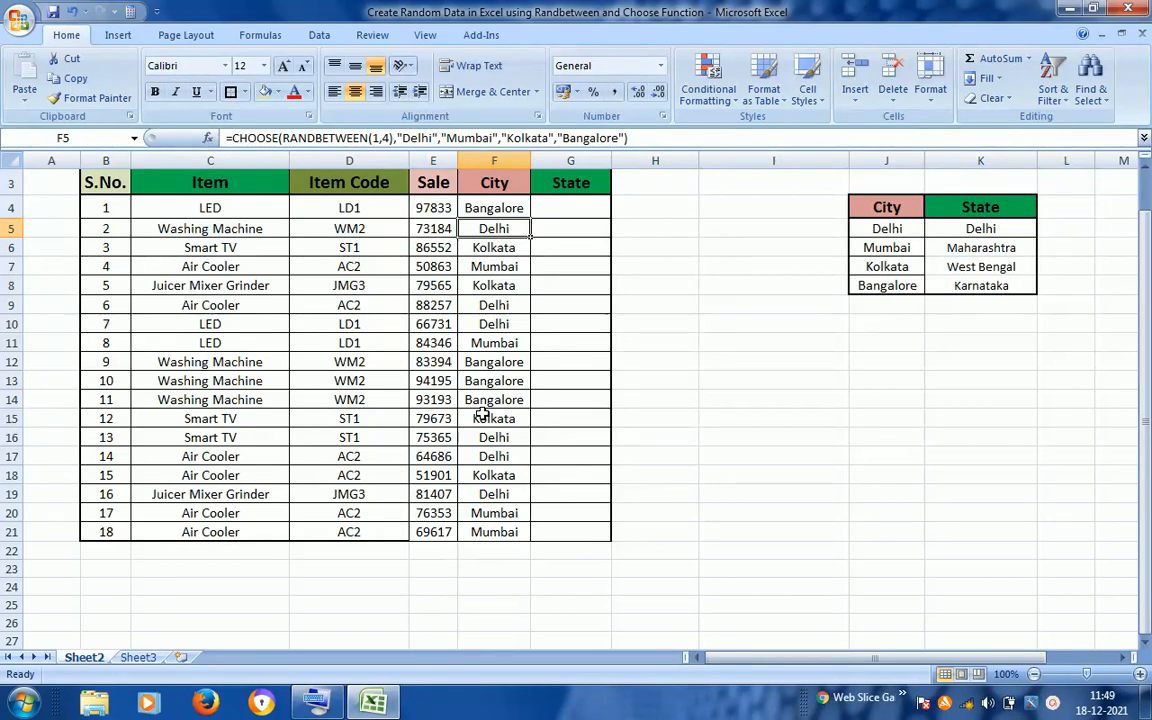
{"action": "key", "text": "Up"}
{"action": "key", "text": "Up"}
{"action": "key", "text": "Up"}
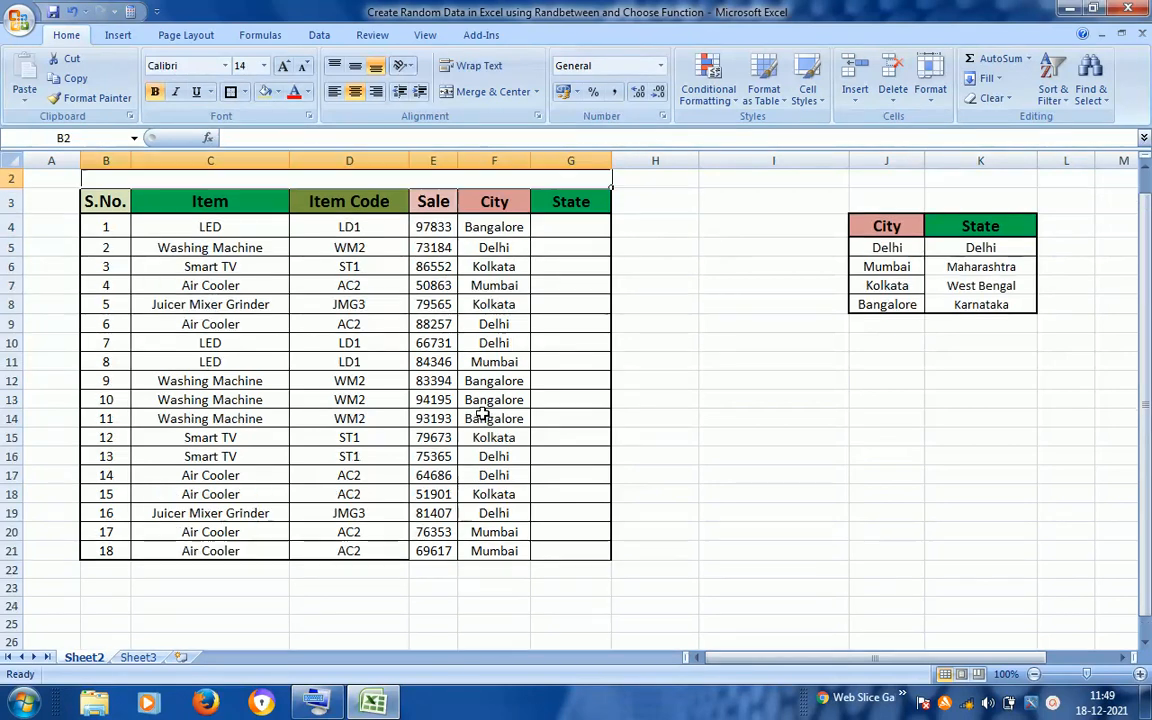
{"action": "key", "text": "Down"}
{"action": "key", "text": "Down"}
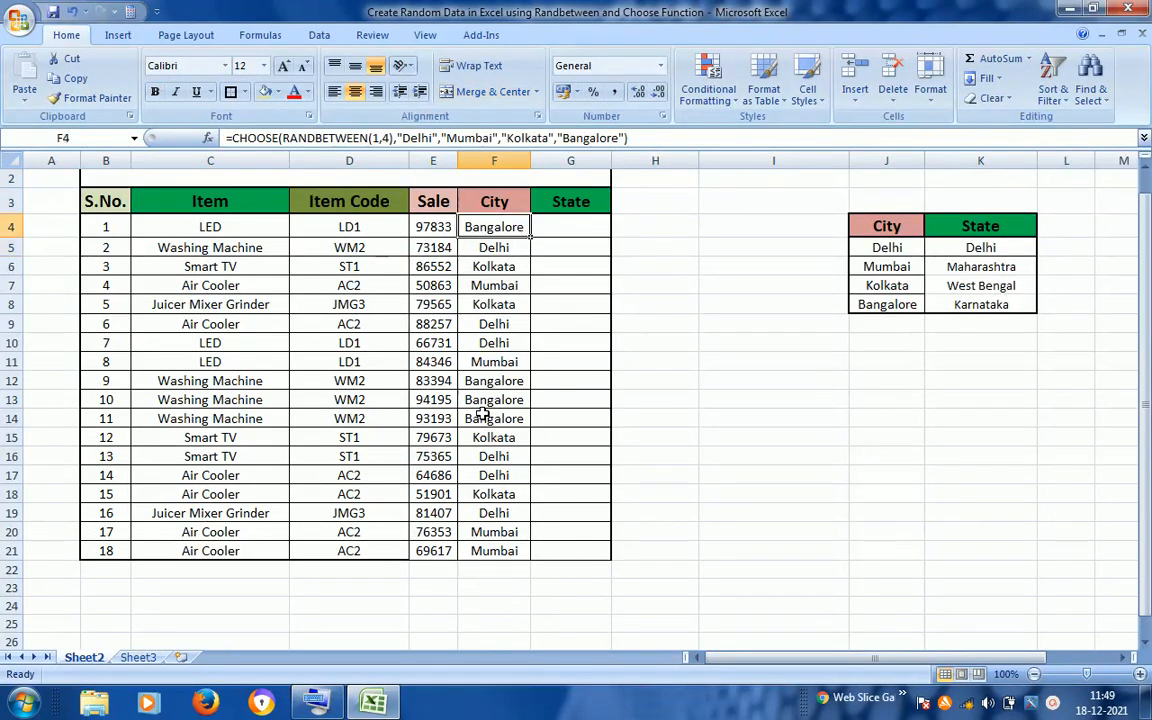
Check the City and State reference list for the matching pairs and return to cell F4
{"action": "key", "text": "Right"}
{"action": "key", "text": "Right"}
{"action": "key", "text": "Right"}
{"action": "key", "text": "Right"}
{"action": "key", "text": "Right"}
{"action": "key", "text": "Down"}
{"action": "key", "text": "Left"}
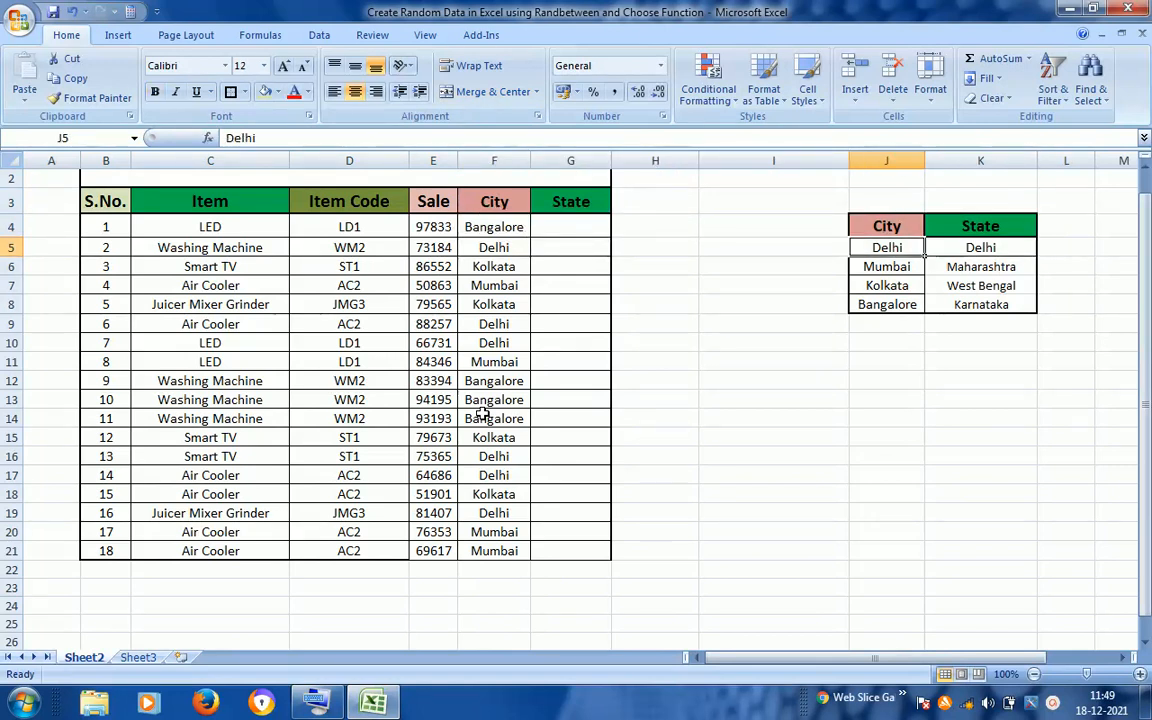
{"action": "key", "text": "Left"}
{"action": "key", "text": "Left"}
{"action": "key", "text": "Left"}
{"action": "key", "text": "Left"}
{"action": "key", "text": "Up"}
{"action": "key", "text": "Up"}
{"action": "key", "text": "Up"}
{"action": "key", "text": "Up"}
{"action": "key", "text": "Down"}
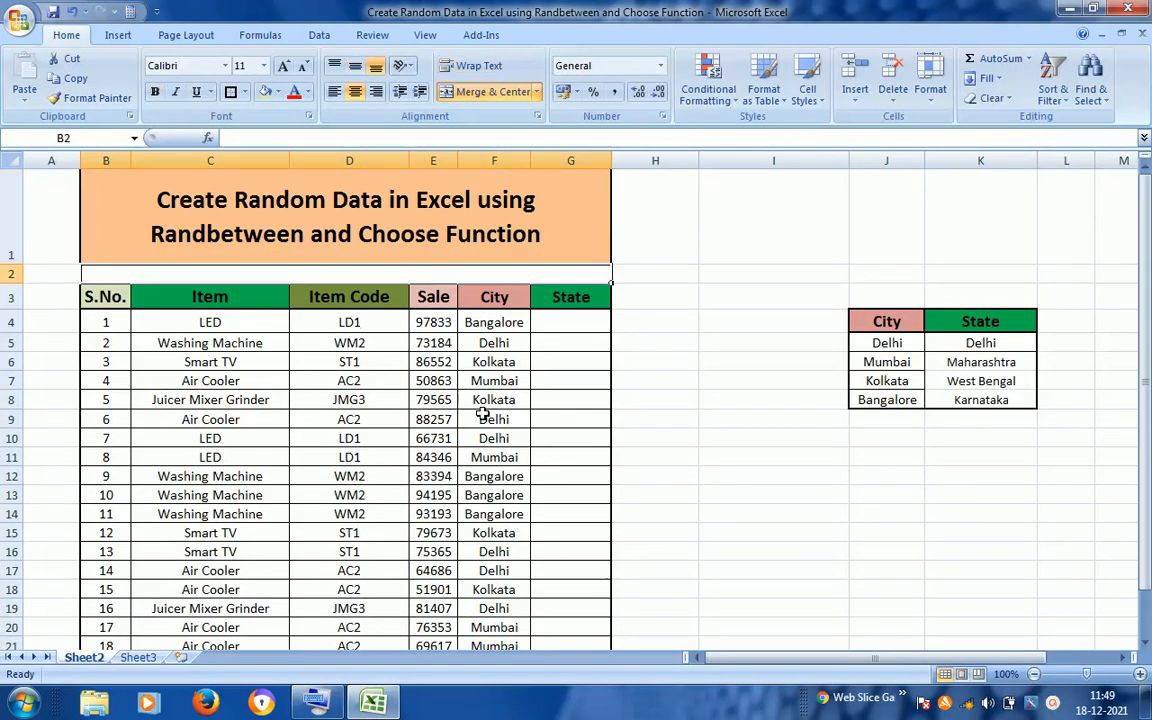
{"action": "key", "text": "Down"}
{"action": "key", "text": "Down"}
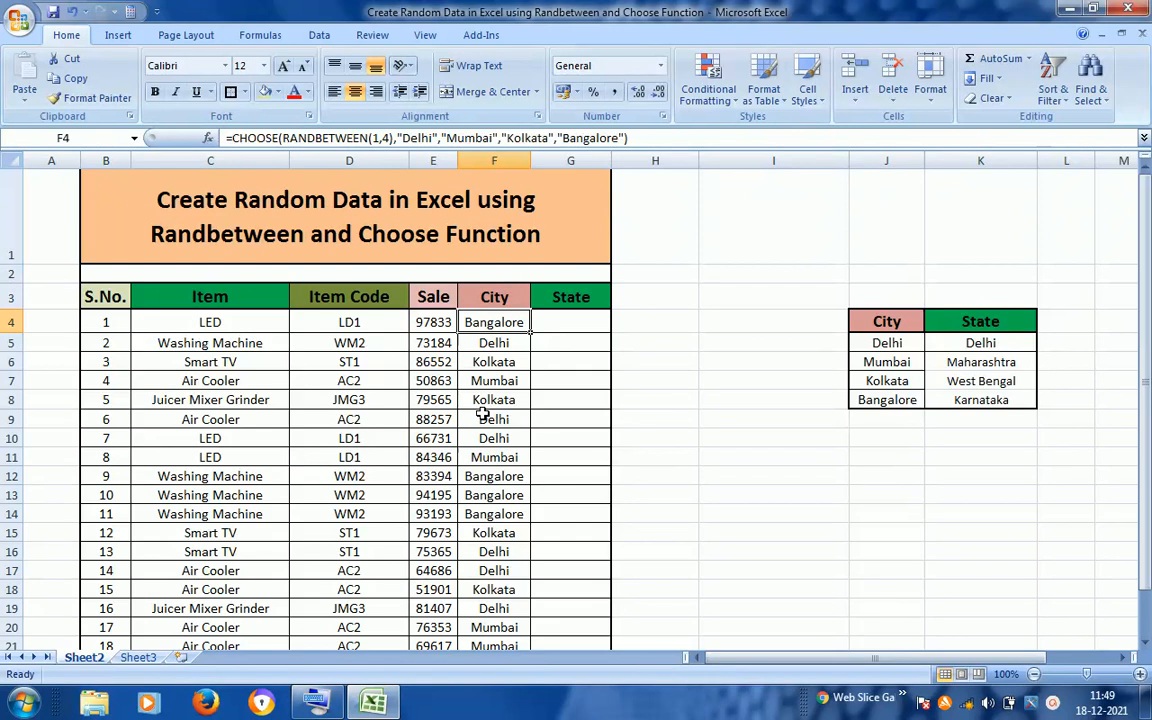
Copy the entire CHOOSE formula text from inside cell F4
{"action": "key", "text": "F2"}
{"action": "key", "text": "ctrl+shift+Left"}
{"action": "key", "text": "ctrl+shift+Left"}
{"action": "key", "text": "ctrl+shift+Left"}
{"action": "key", "text": "ctrl+shift+Left"}
{"action": "key", "text": "ctrl+shift+Left"}
{"action": "key", "text": "ctrl+shift+Left"}
{"action": "key", "text": "ctrl+shift+Left"}
{"action": "key", "text": "ctrl+shift+Left"}
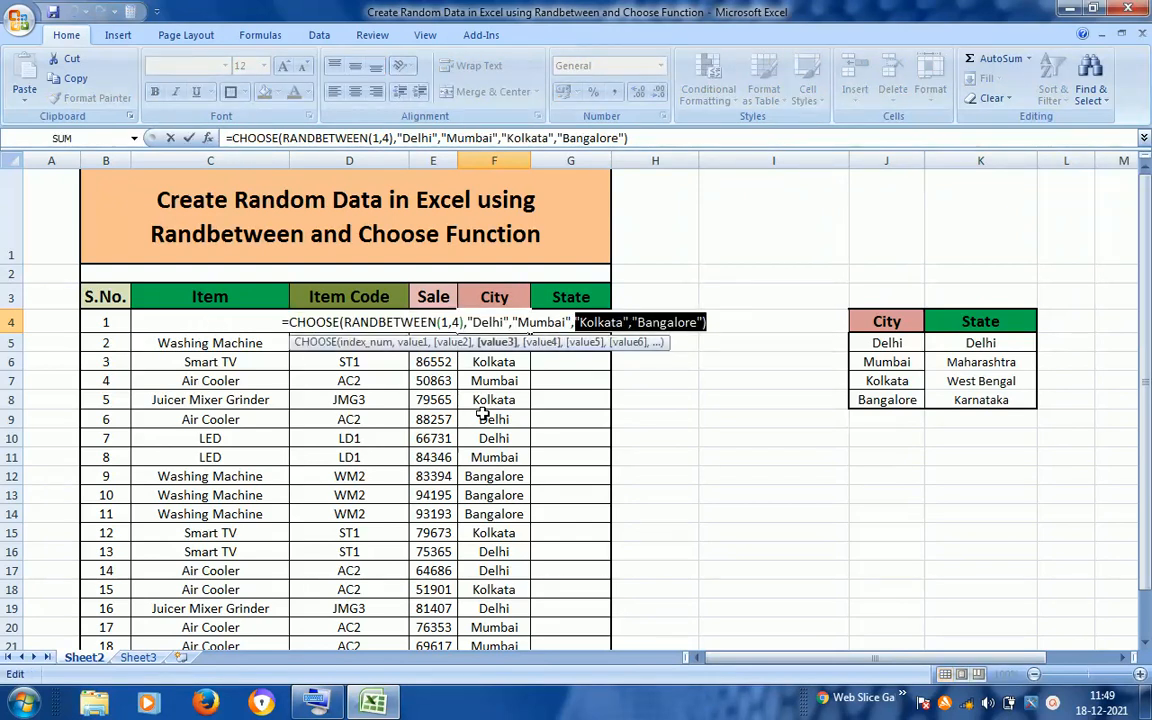
{"action": "key", "text": "ctrl+c"}
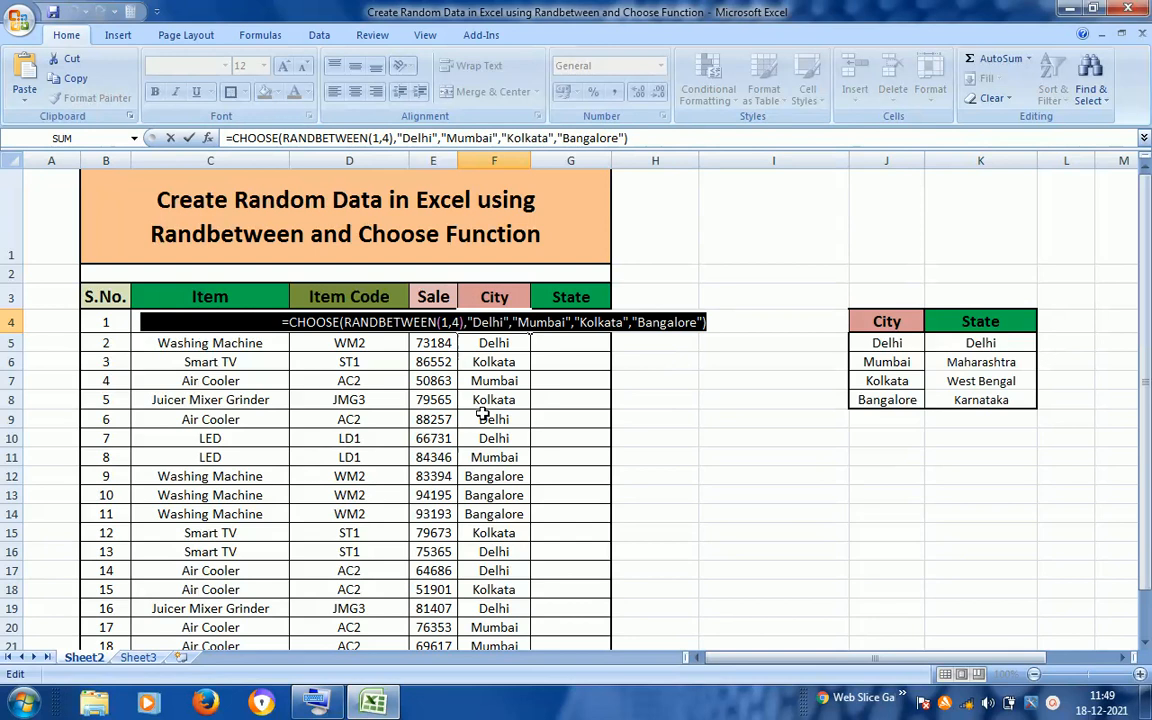
Leave the City formula in F4 unchanged and paste the copied CHOOSE formula text into State cell G4
{"action": "key", "text": "Escape"}
{"action": "key", "text": "Right"}
{"action": "key", "text": "F2"}
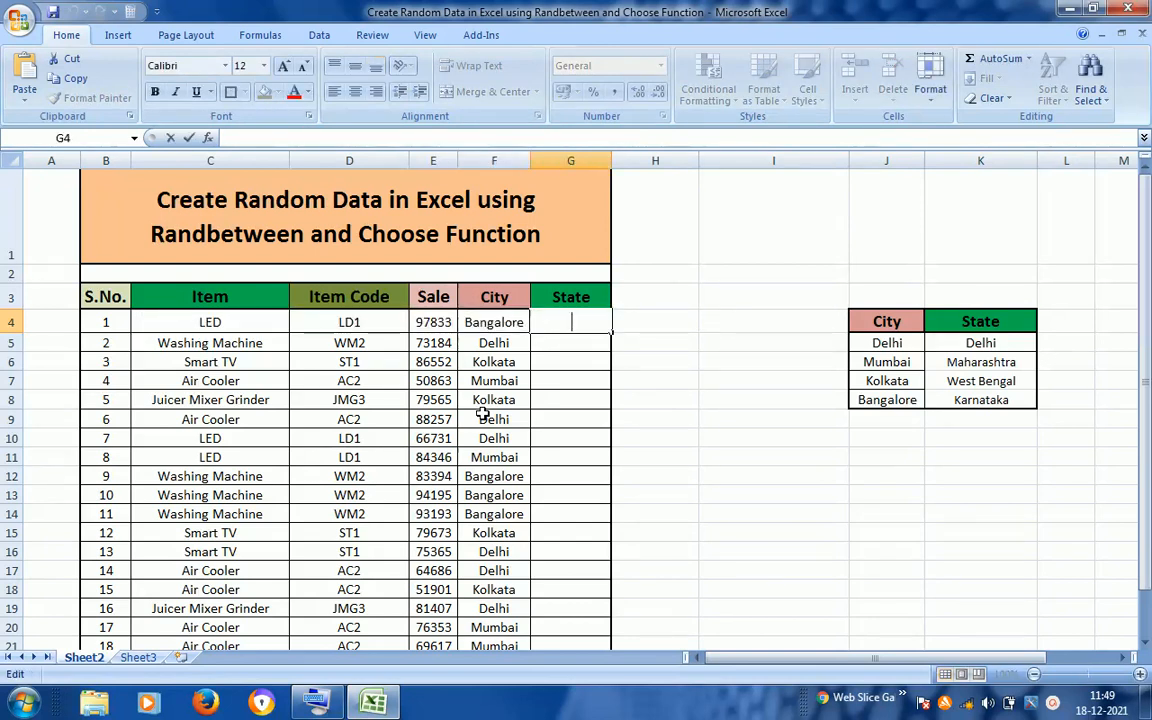
{"action": "key", "text": "ctrl+v"}
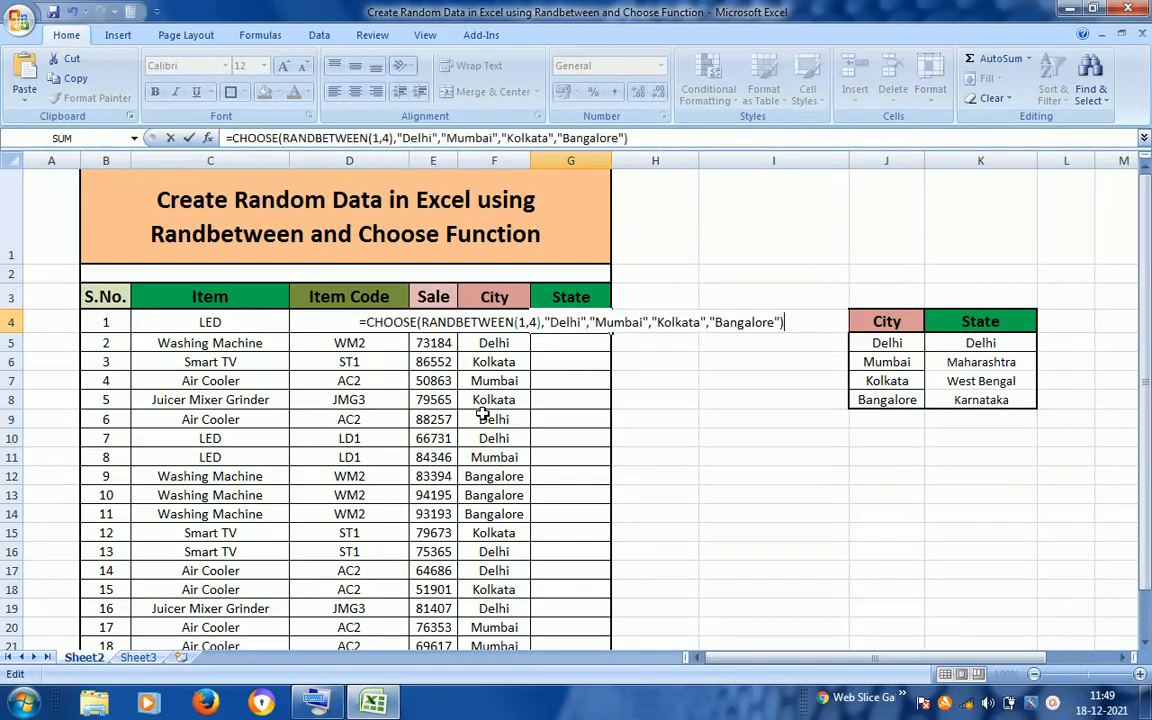
Set the upper limit of RANDBETWEEN to 2 in the G4 formula and commit it
{"action": "key", "text": "Left"}
{"action": "key", "text": "Left"}
{"action": "key", "text": "Left"}
{"action": "key", "text": "Left"}
{"action": "key", "text": "Left"}
{"action": "key", "text": "Left"}
{"action": "key", "text": "Left"}
{"action": "key", "text": "Left"}
{"action": "key", "text": "Left"}
{"action": "key", "text": "Left"}
{"action": "key", "text": "Left"}
{"action": "key", "text": "Left"}
{"action": "key", "text": "Left"}
{"action": "key", "text": "Left"}
{"action": "key", "text": "Left"}
{"action": "key", "text": "Left"}
{"action": "key", "text": "Left"}
{"action": "key", "text": "Left"}
{"action": "key", "text": "Left"}
{"action": "key", "text": "Left"}
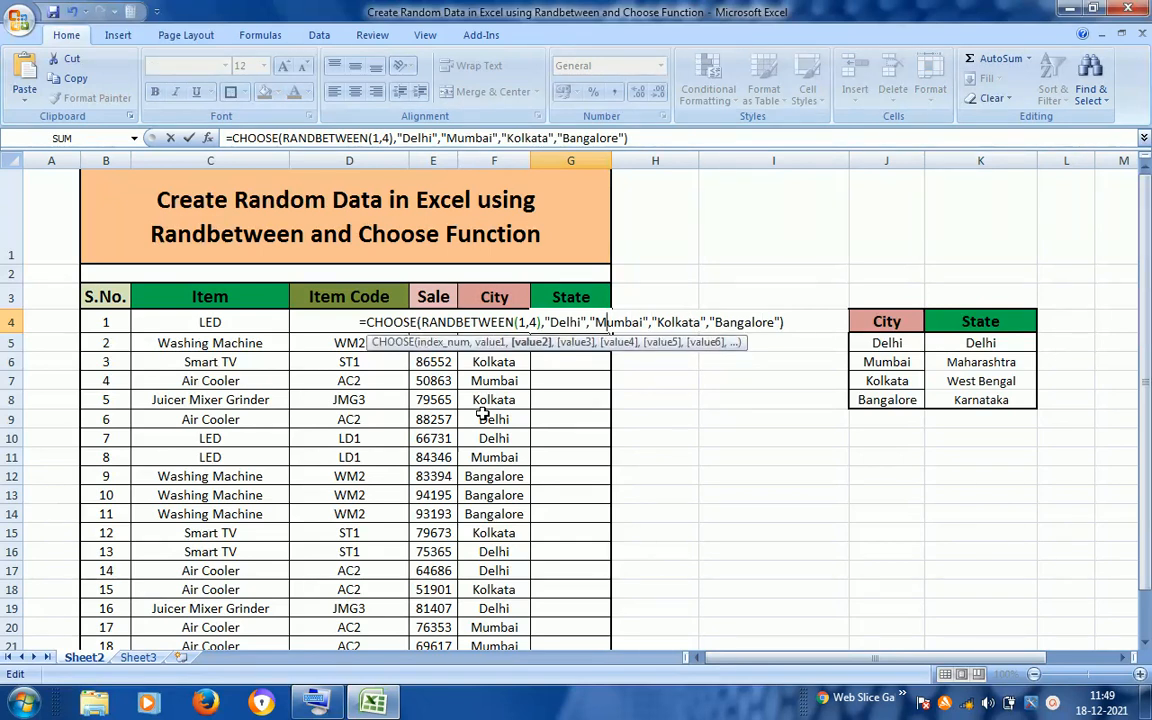
{"action": "key", "text": "Left"}
{"action": "key", "text": "Left"}
{"action": "key", "text": "Left"}
{"action": "key", "text": "Left"}
{"action": "key", "text": "Left"}
{"action": "key", "text": "Left"}
{"action": "key", "text": "Left"}
{"action": "key", "text": "Left"}
{"action": "key", "text": "Left"}
{"action": "key", "text": "Left"}
{"action": "key", "text": "Left"}
{"action": "key", "text": "Left"}
{"action": "key", "text": "Left"}
{"action": "key", "text": "Left"}
{"action": "key", "text": "Left"}
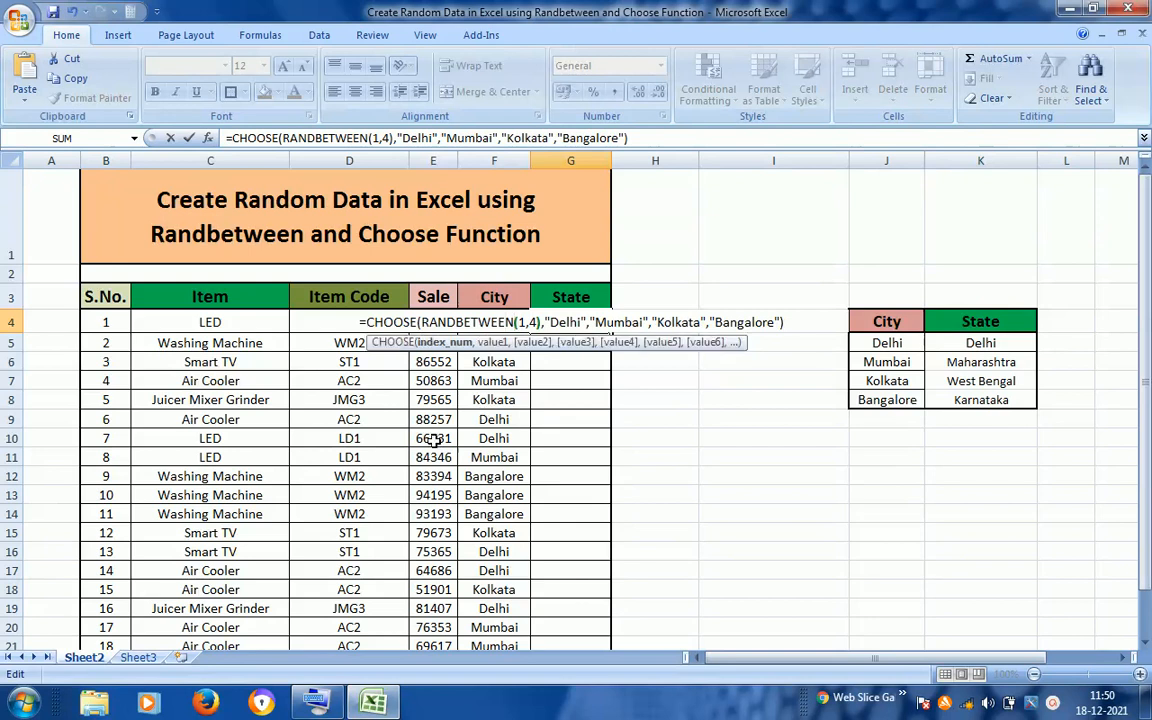
{"action": "key", "text": "Right"}
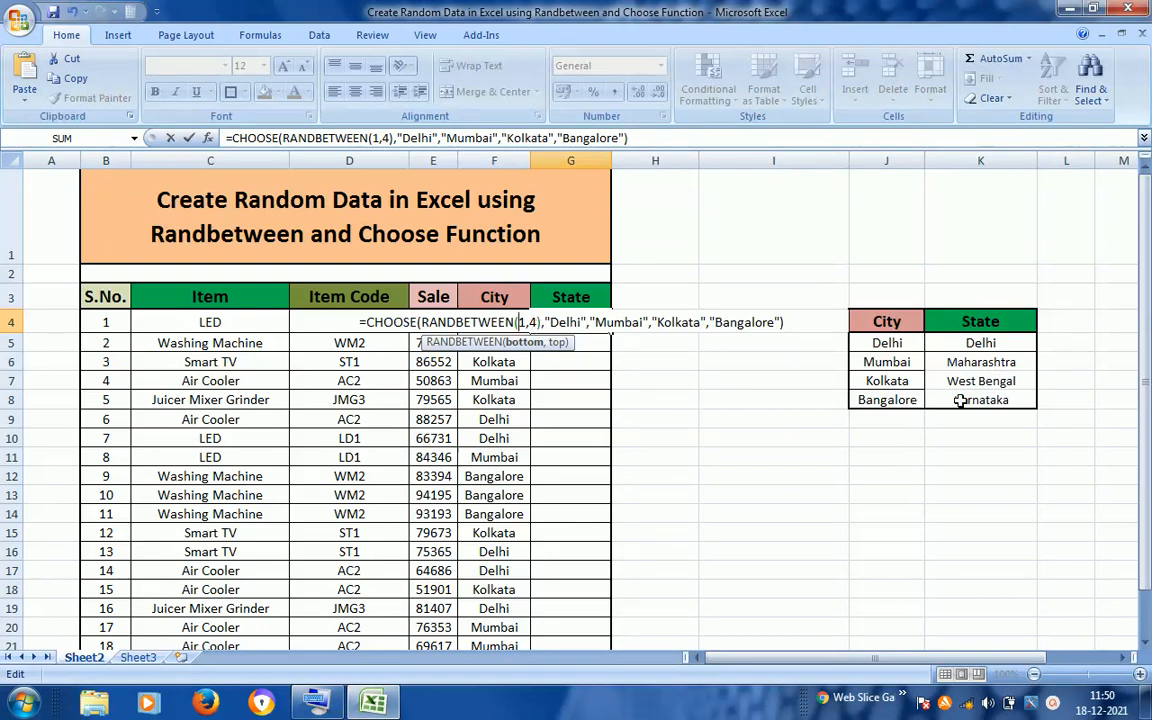
{"action": "double_click", "coordinate": [533, 322]}
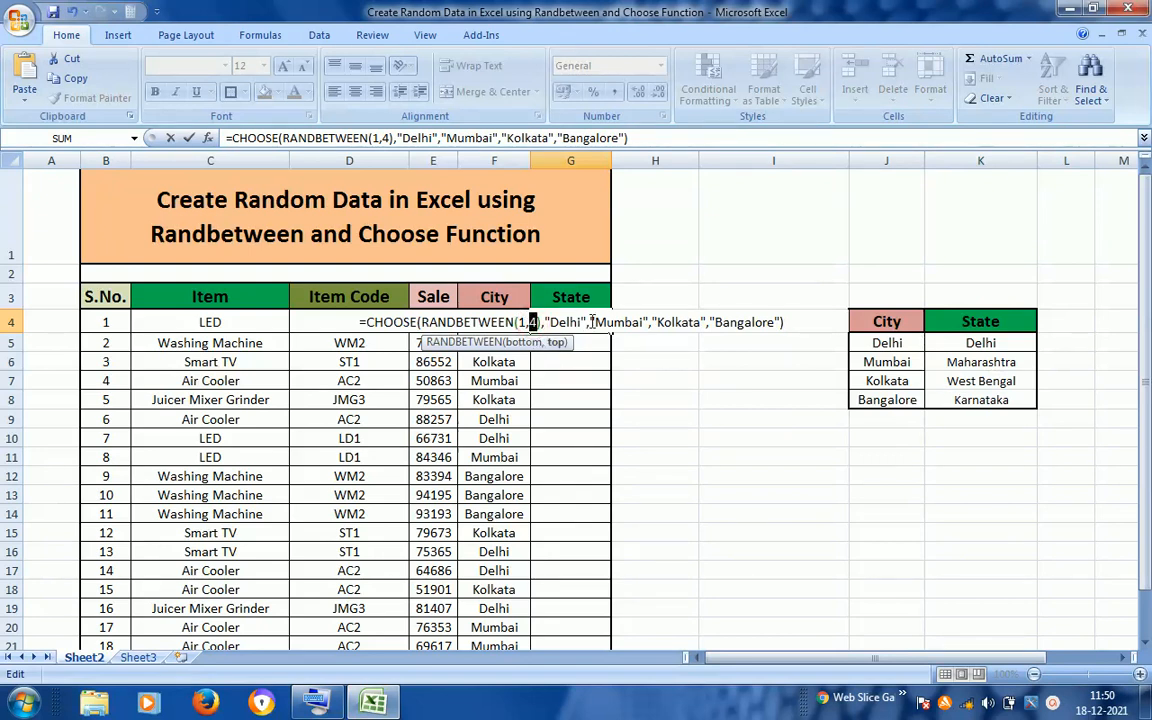
{"action": "type", "text": "2"}
{"action": "left_click", "coordinate": [987, 366]}
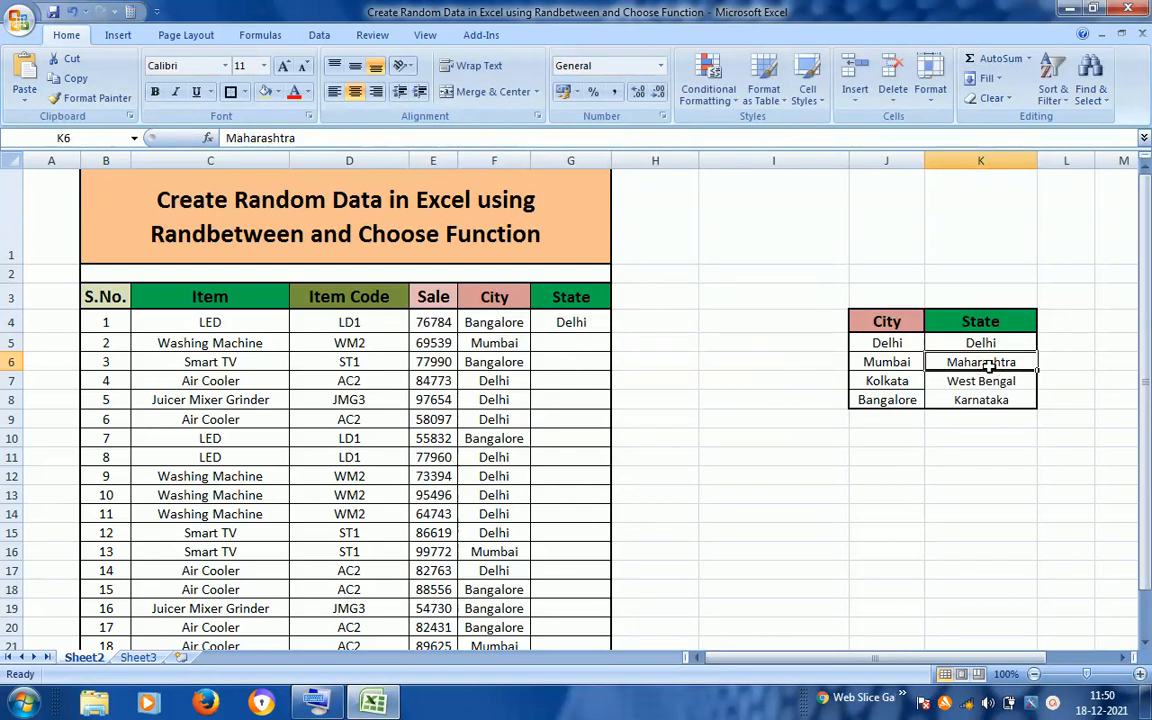
Clear the West Bengal and Karnataka entries from the State column of the reference list, cells K7:K8
{"action": "key", "text": "Down"}
{"action": "key", "text": "Left"}
{"action": "key", "text": "Left"}
{"action": "key", "text": "Left"}
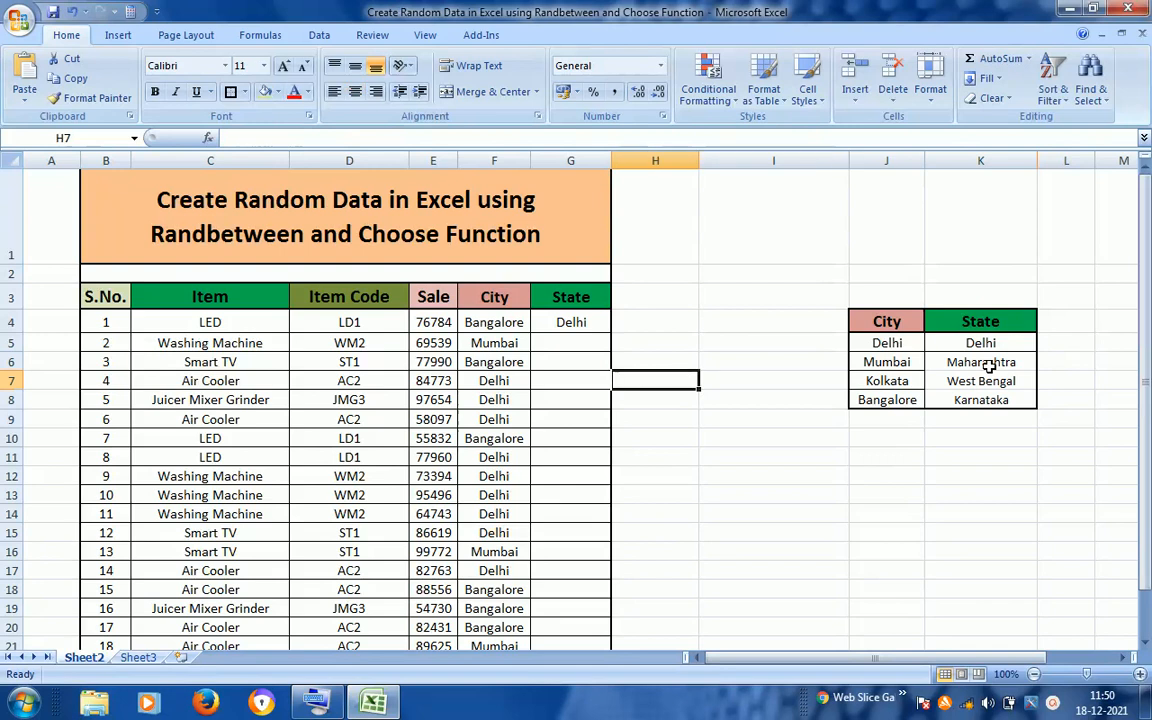
{"action": "key", "text": "Right"}
{"action": "key", "text": "Right"}
{"action": "key", "text": "Right"}
{"action": "key", "text": "Left"}
{"action": "key", "text": "Right"}
{"action": "key", "text": "shift+Down"}
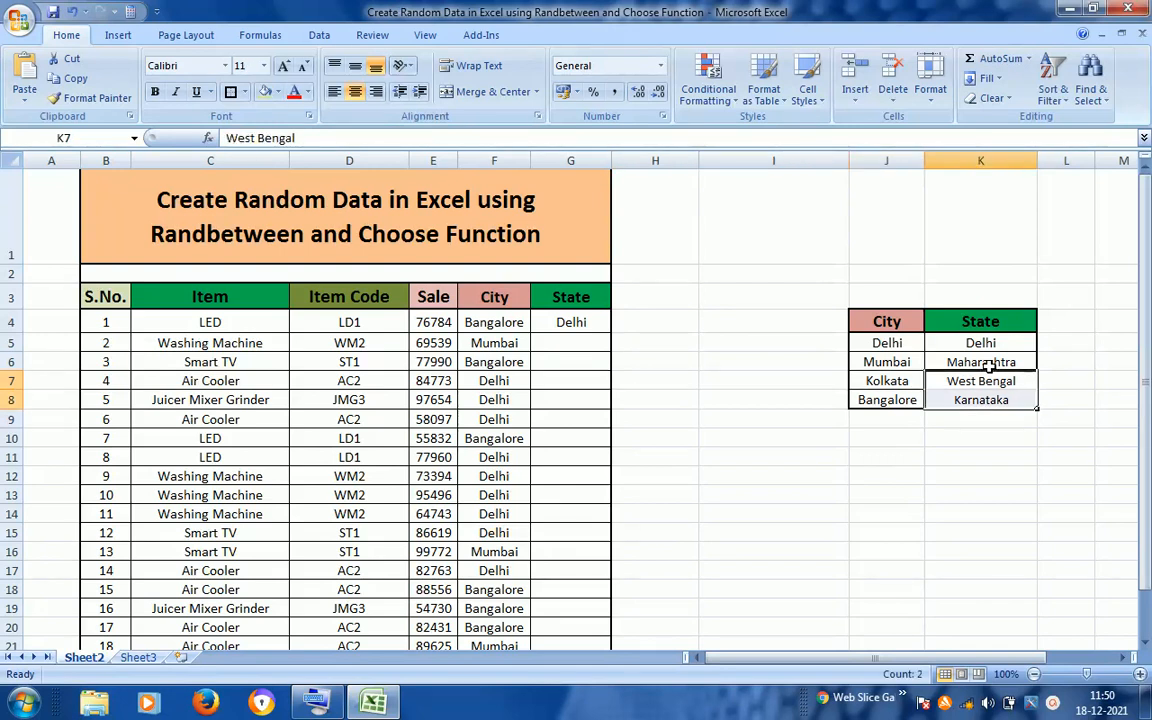
{"action": "key", "text": "Delete"}
{"action": "key", "text": "Up"}
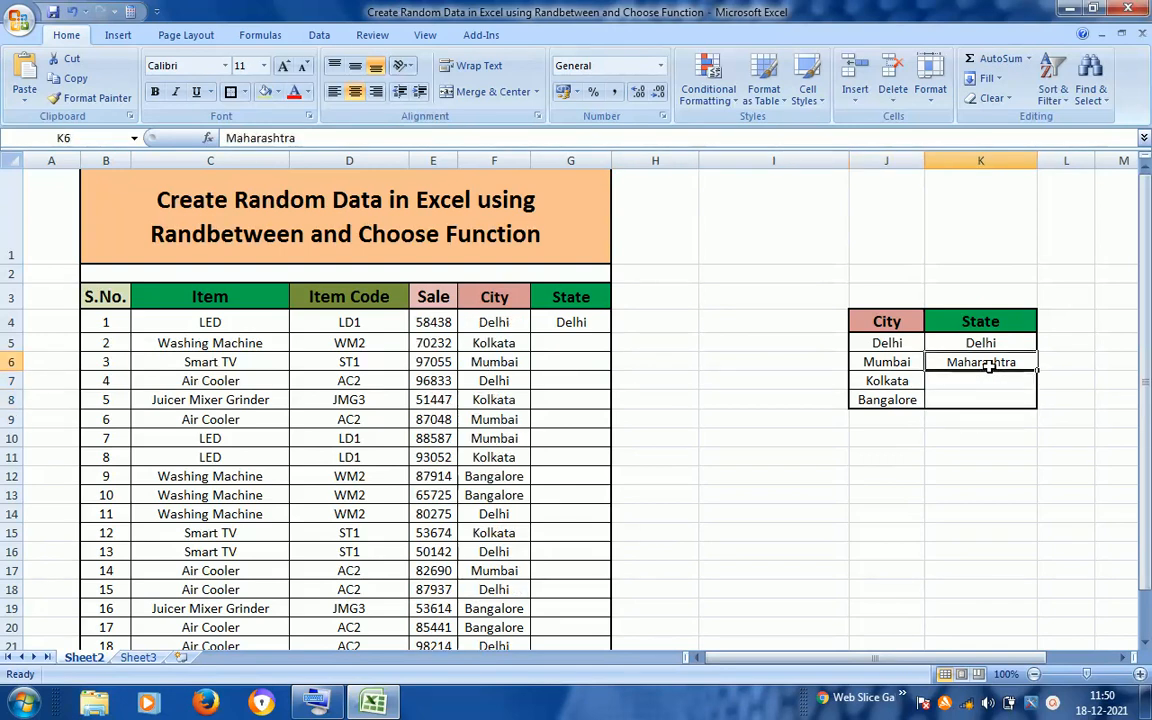
Look over the City column from its header to the last row and return to the State formula in G4
{"action": "key", "text": "Up"}
{"action": "key", "text": "Left"}
{"action": "key", "text": "Left"}
{"action": "key", "text": "Left"}
{"action": "key", "text": "Left"}
{"action": "key", "text": "Left"}
{"action": "key", "text": "Up"}
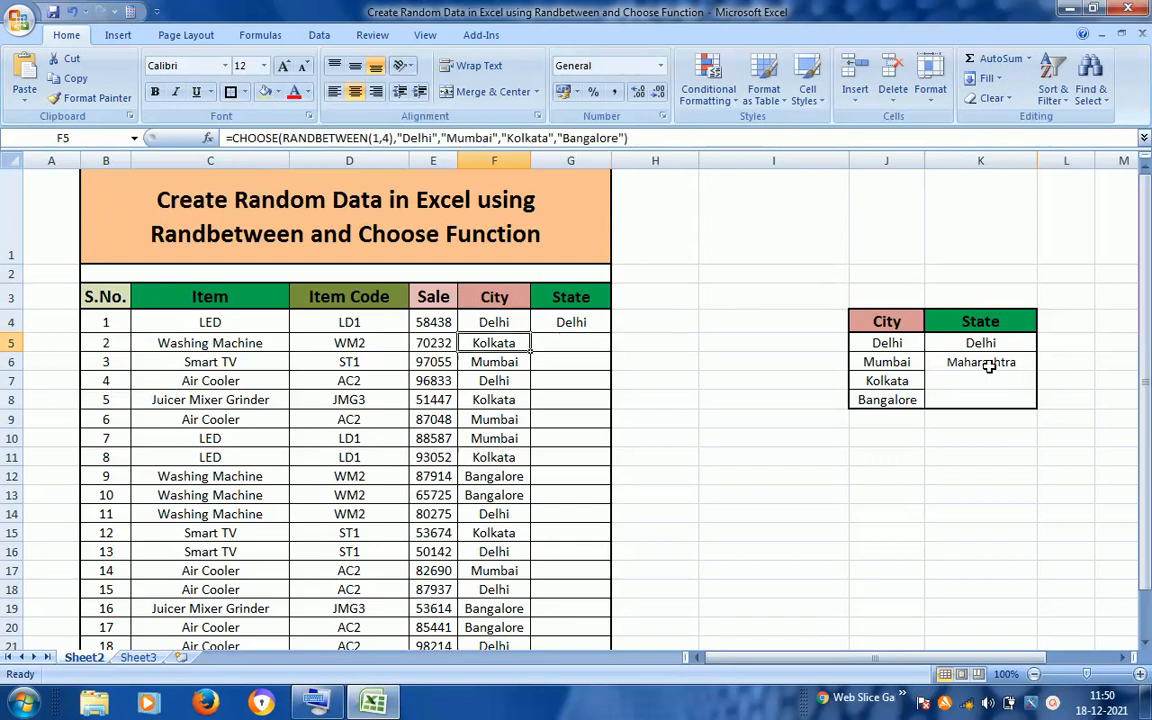
{"action": "key", "text": "ctrl+Down"}
{"action": "key", "text": "ctrl+Up"}
{"action": "key", "text": "Down"}
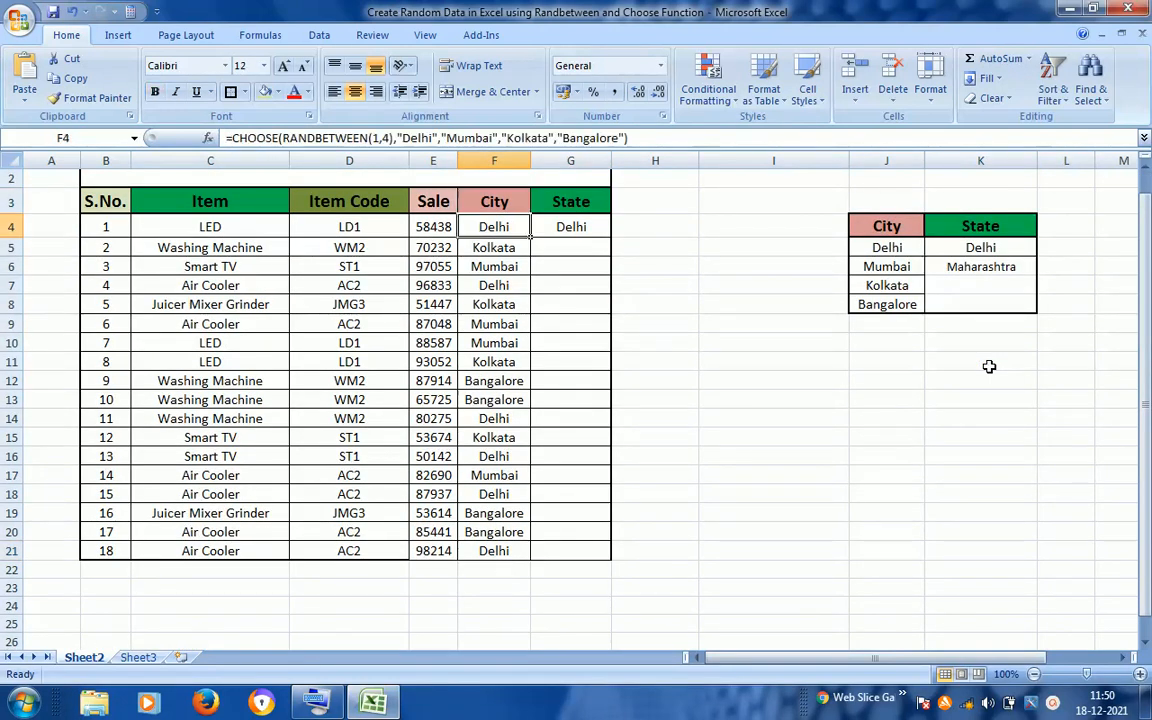
{"action": "key", "text": "Up"}
{"action": "key", "text": "Up"}
{"action": "key", "text": "Up"}
{"action": "key", "text": "Down"}
{"action": "key", "text": "Down"}
{"action": "key", "text": "Right"}
{"action": "key", "text": "Down"}
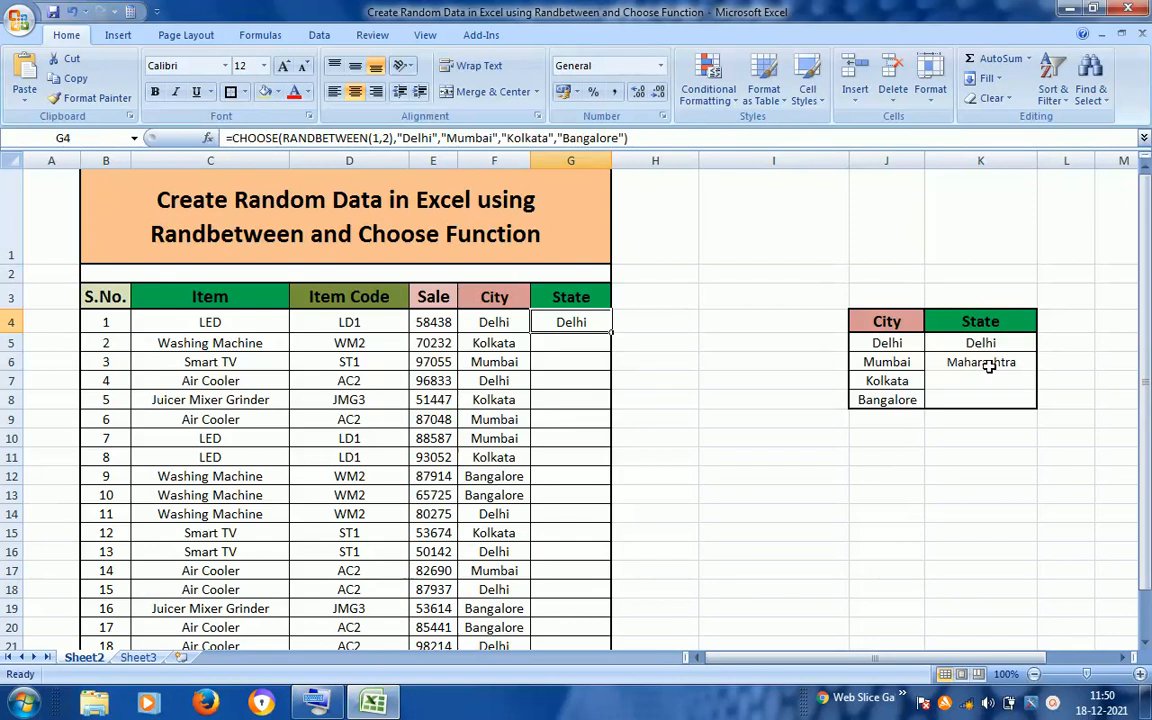
Dismiss the Windows color scheme prompt and delete the quoted city names with the closing parenthesis from the G4 formula
{"action": "key", "text": "F2"}
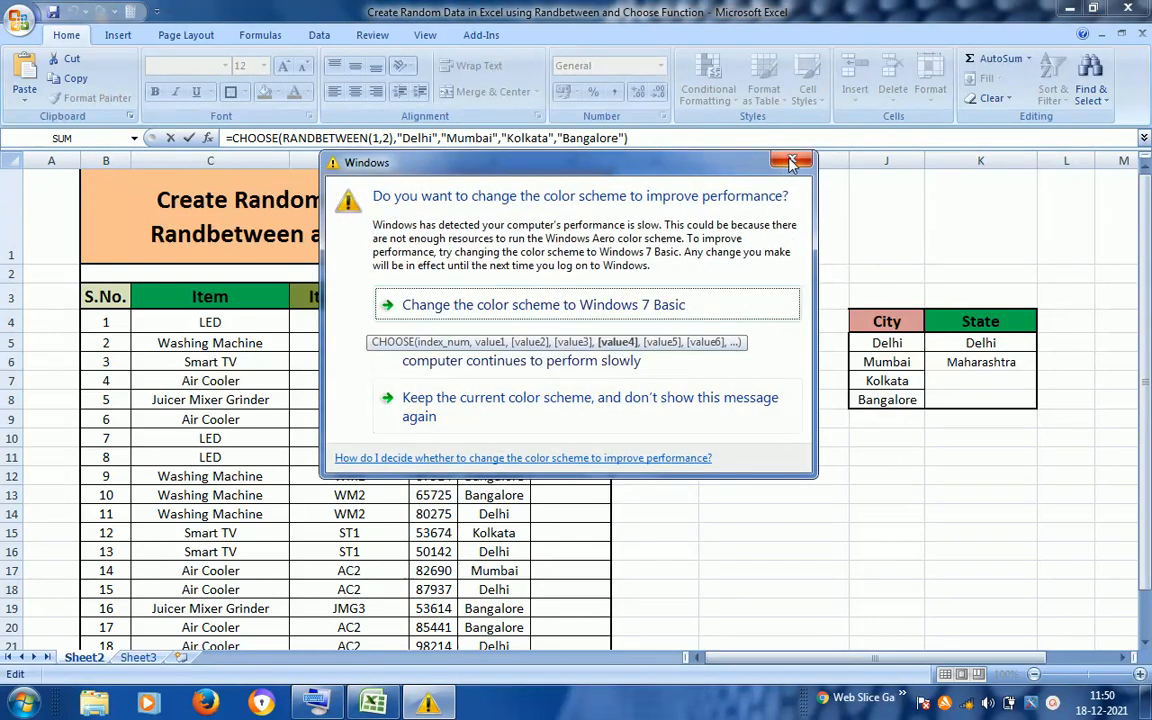
{"action": "left_click", "coordinate": [620, 398]}
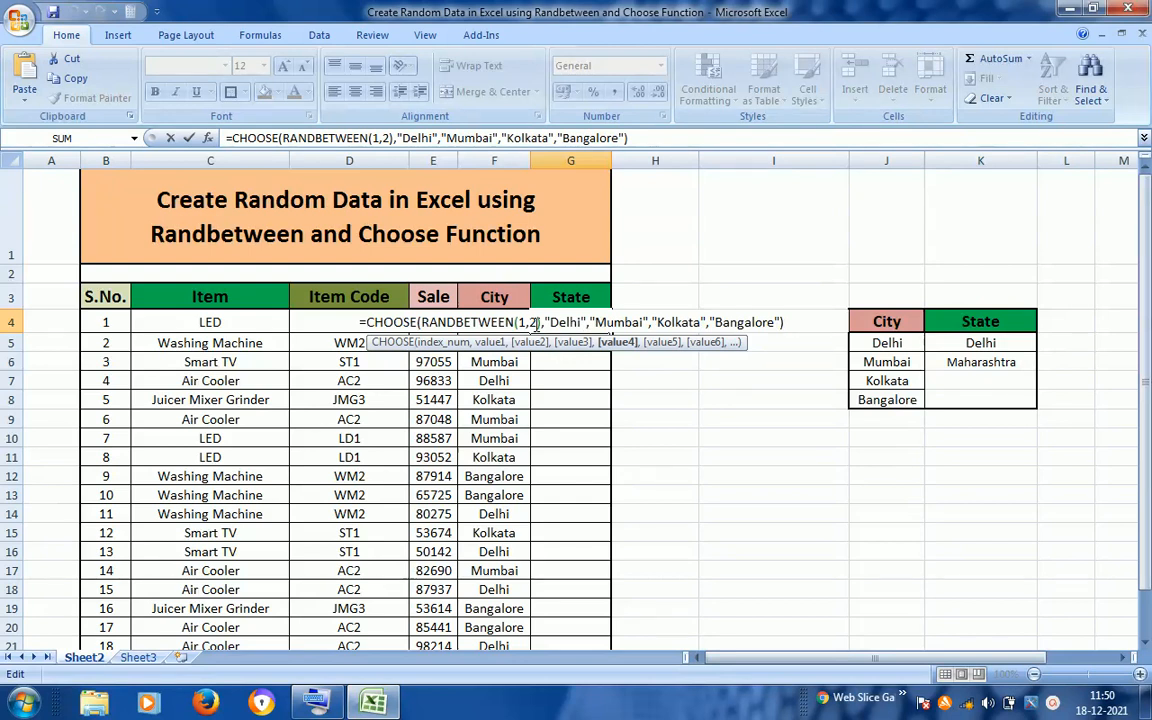
{"action": "left_click", "coordinate": [548, 322]}
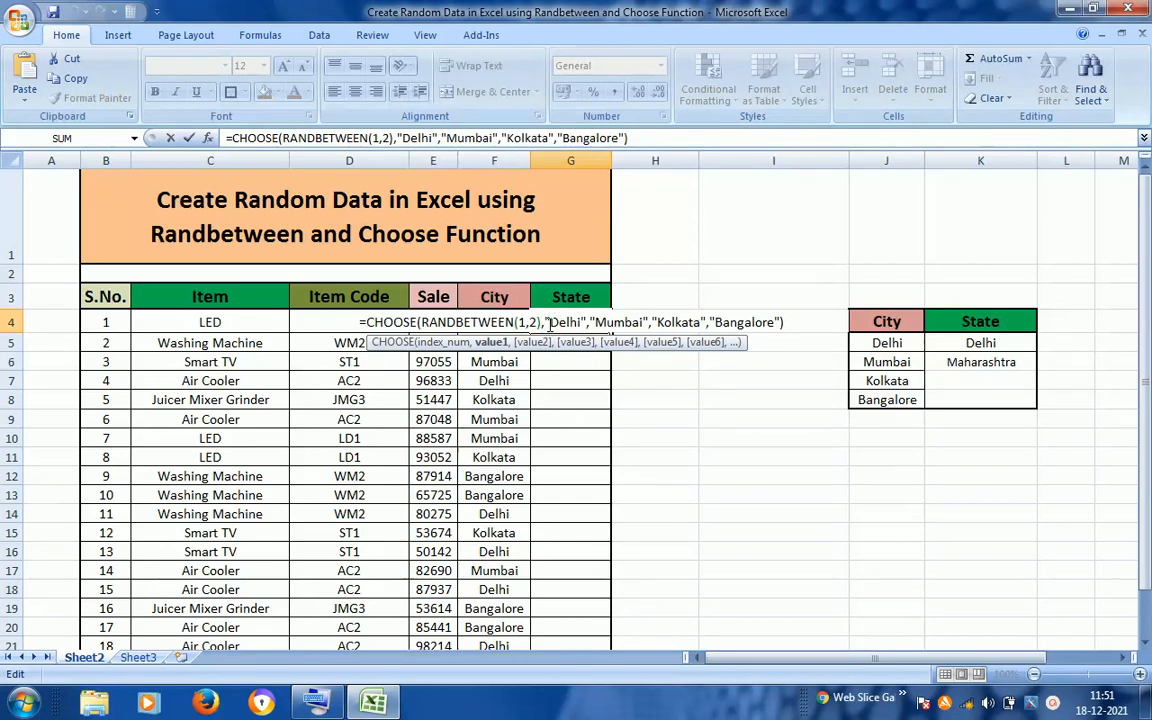
{"action": "left_click_drag", "start_coordinate": [548, 322], "coordinate": [763, 322]}
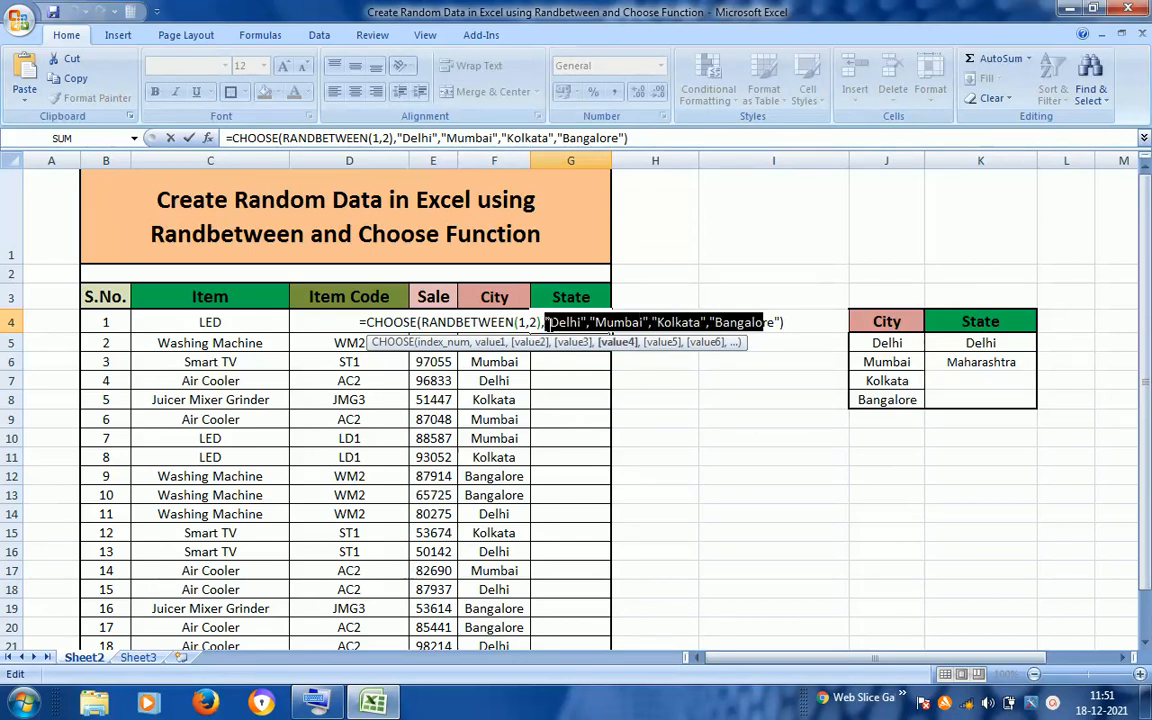
{"action": "key", "text": "shift+Right"}
{"action": "key", "text": "shift+Right"}
{"action": "key", "text": "shift+Right"}
{"action": "key", "text": "shift+Right"}
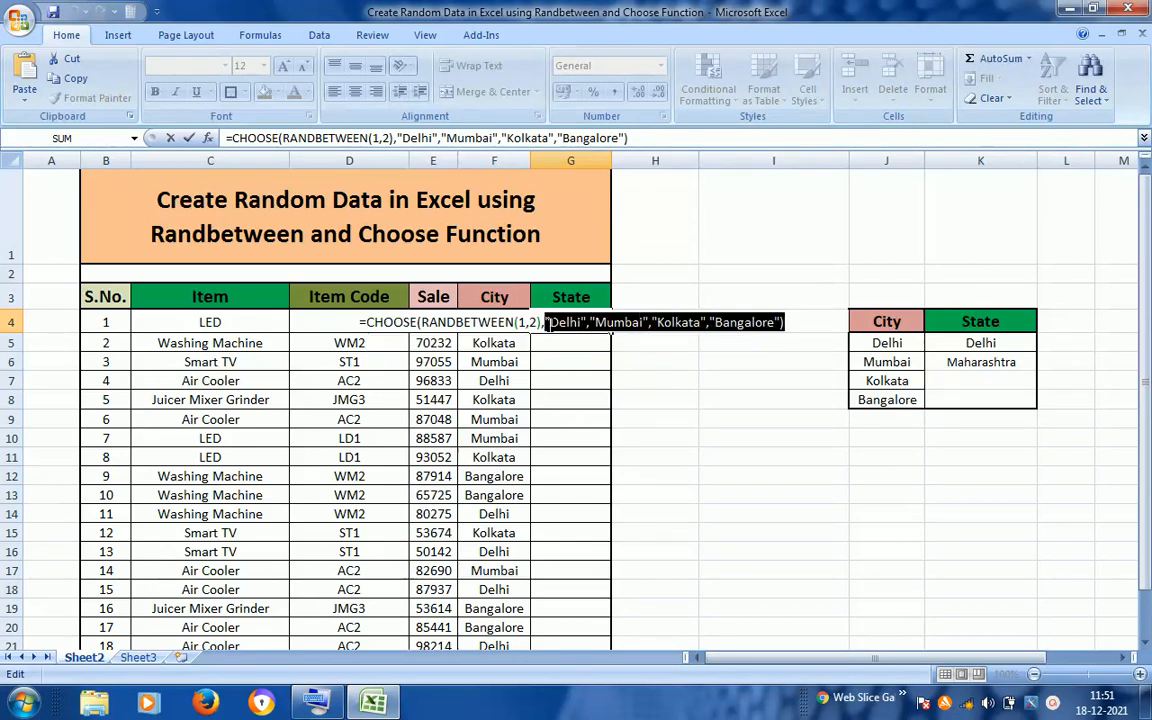
{"action": "key", "text": "Delete"}
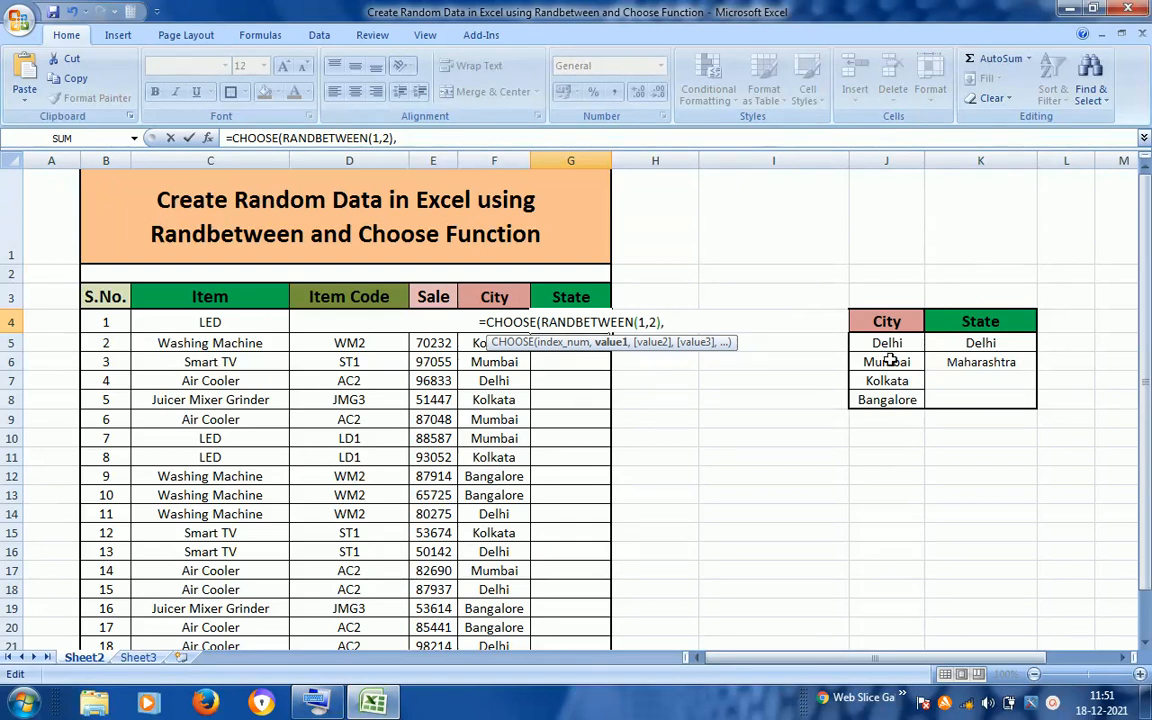
Complete the G4 formula with absolute references to both listed states as =CHOOSE(RANDBETWEEN(1,2),$K$5,$K$6)
{"action": "left_click", "coordinate": [986, 342]}
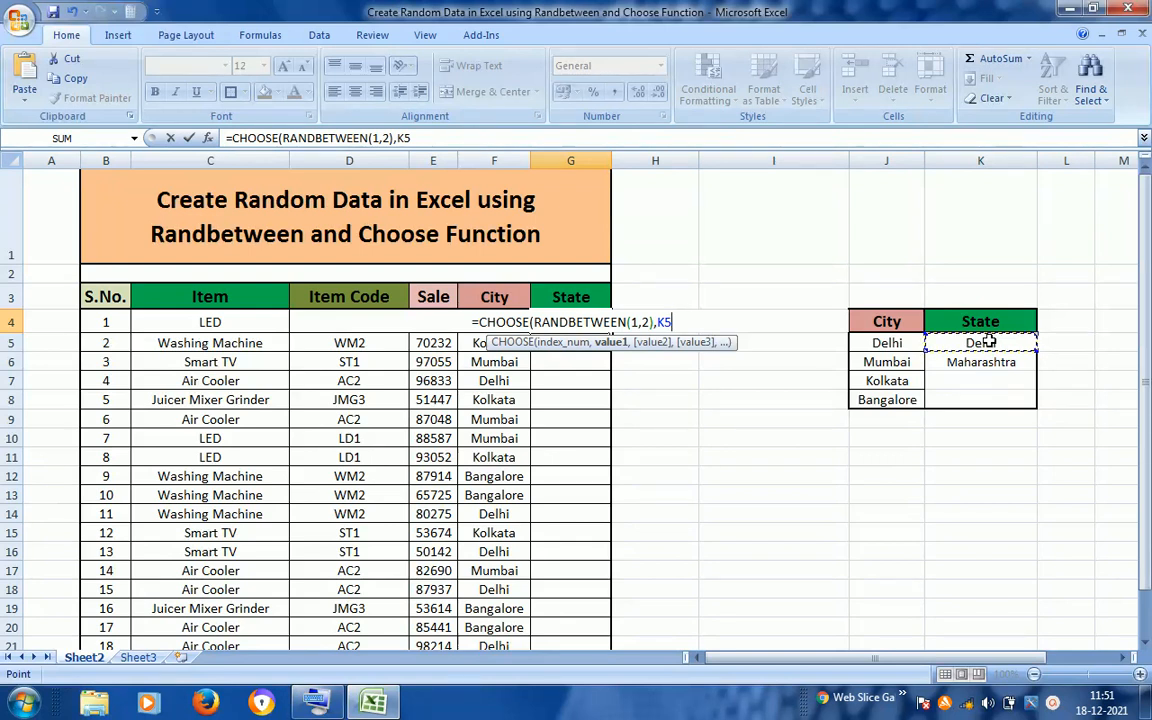
{"action": "key", "text": "F4"}
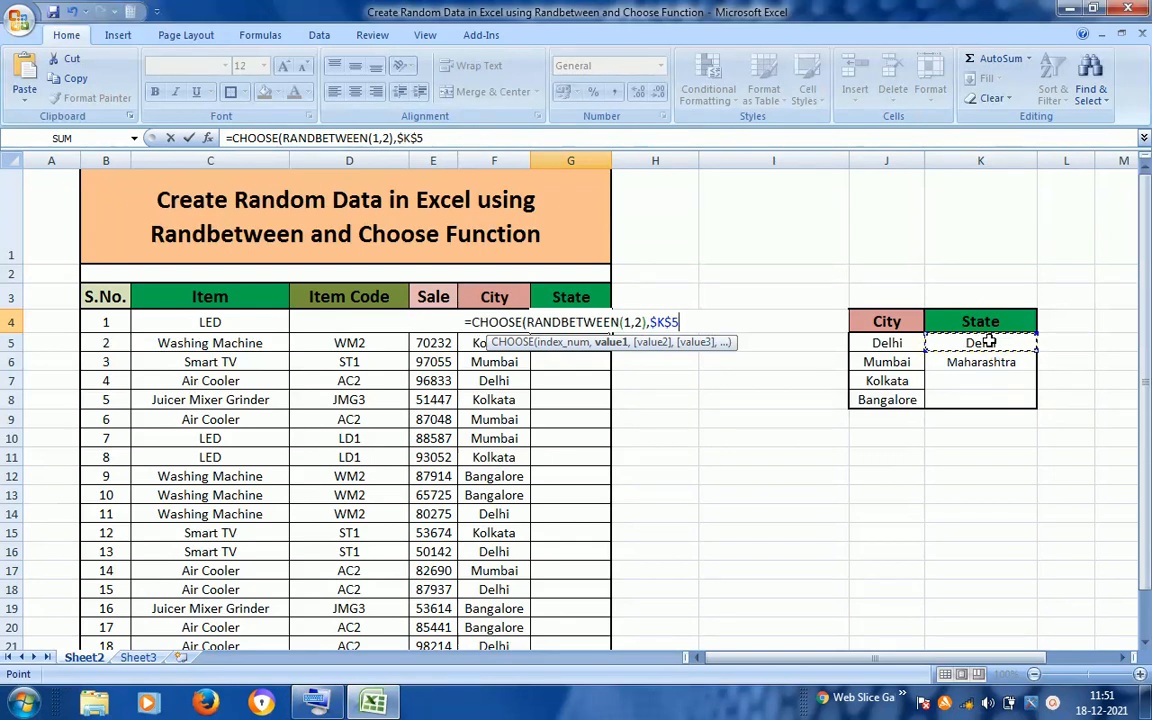
{"action": "type", "text": ","}
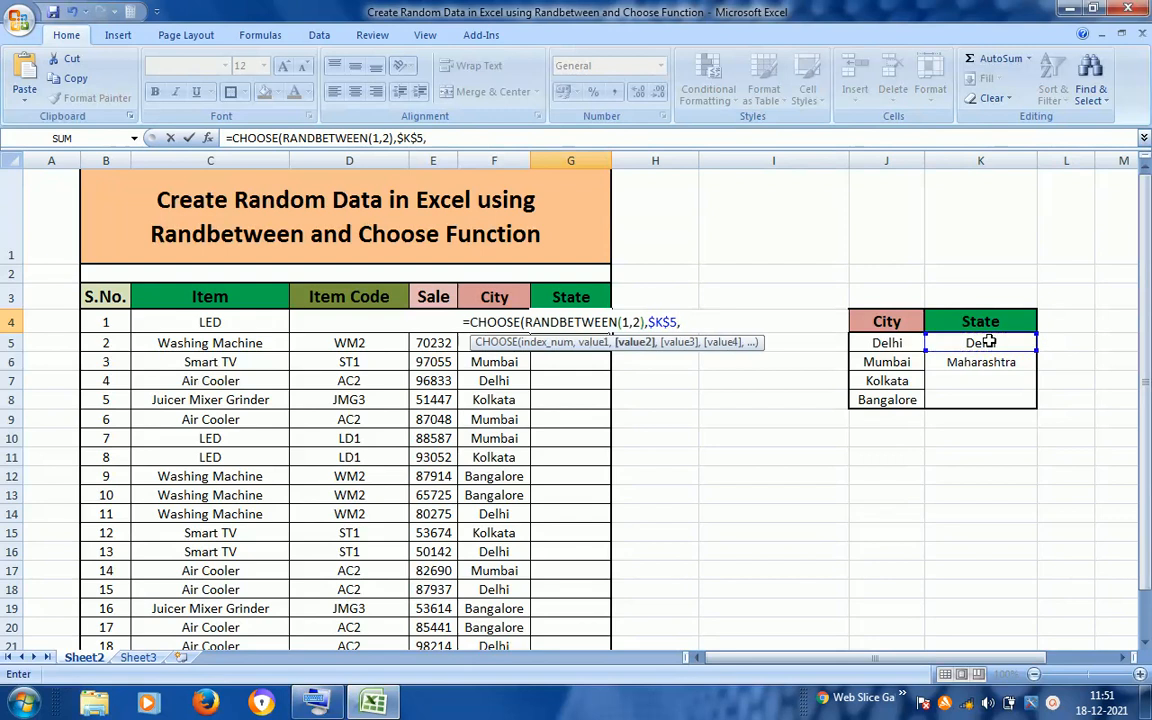
{"action": "left_click", "coordinate": [1018, 363]}
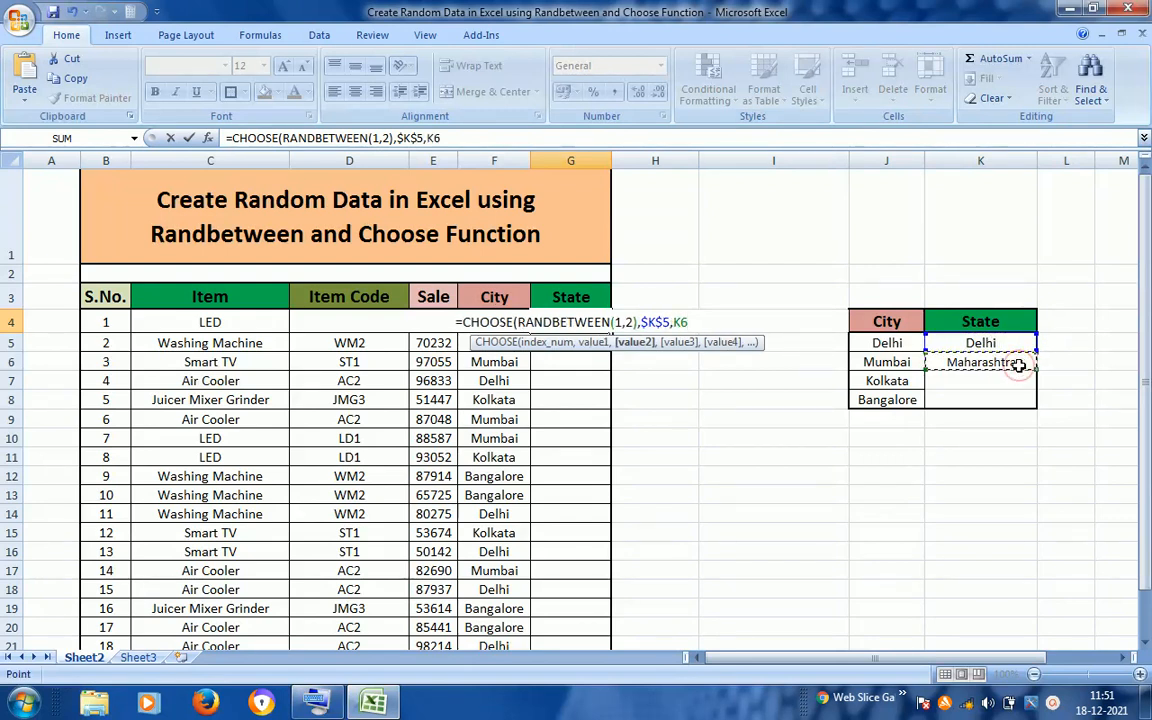
{"action": "key", "text": "F4"}
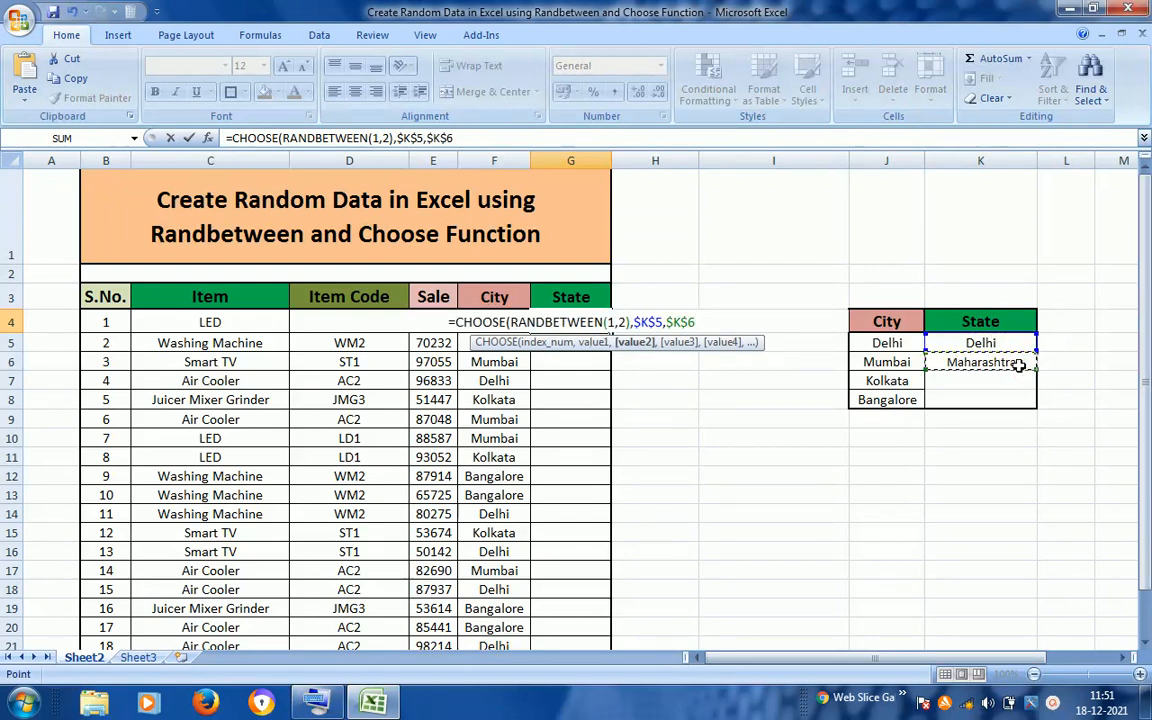
{"action": "type", "text": ")"}
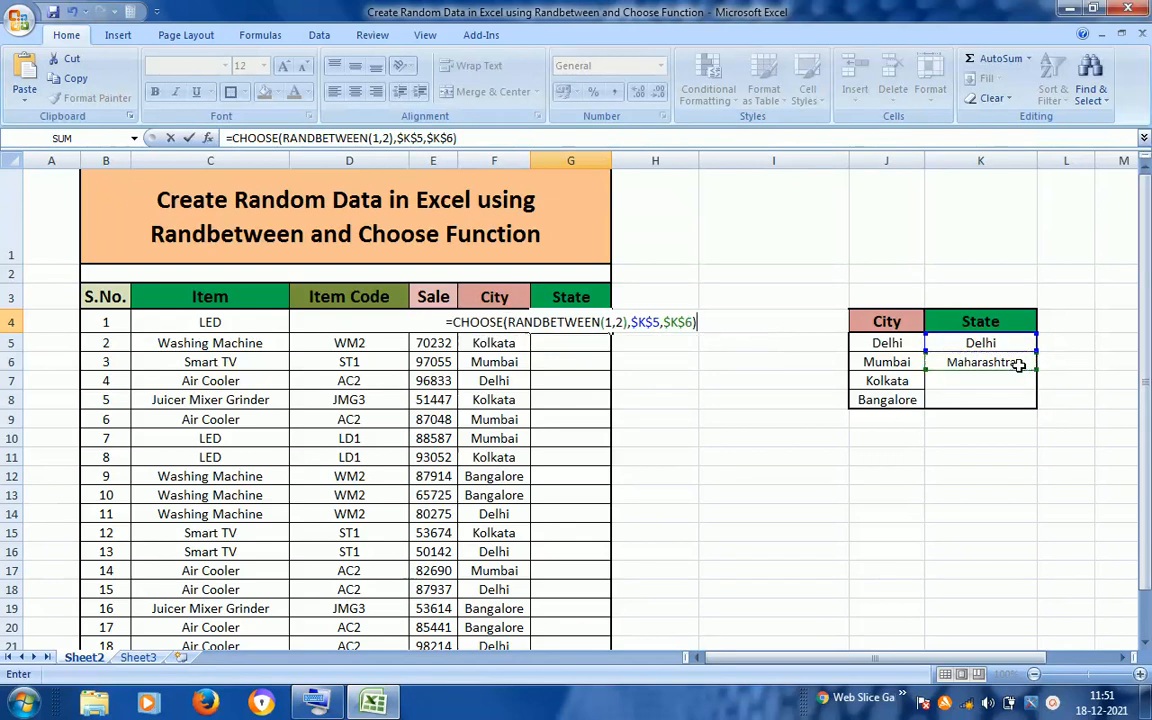
{"action": "key", "text": "Return"}
Copy the State formula from G4 down the column through G21
{"action": "key", "text": "Up"}
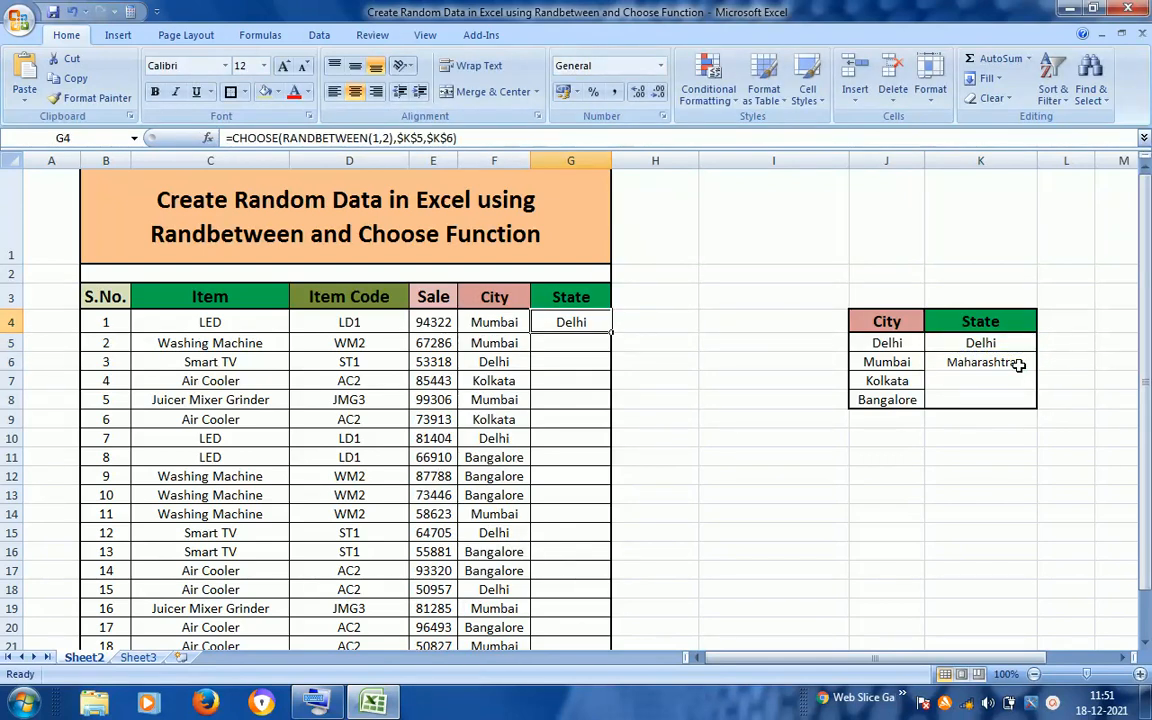
{"action": "key", "text": "ctrl+c"}
{"action": "key", "text": "Left"}
{"action": "key", "text": "ctrl+Down"}
{"action": "key", "text": "Right"}
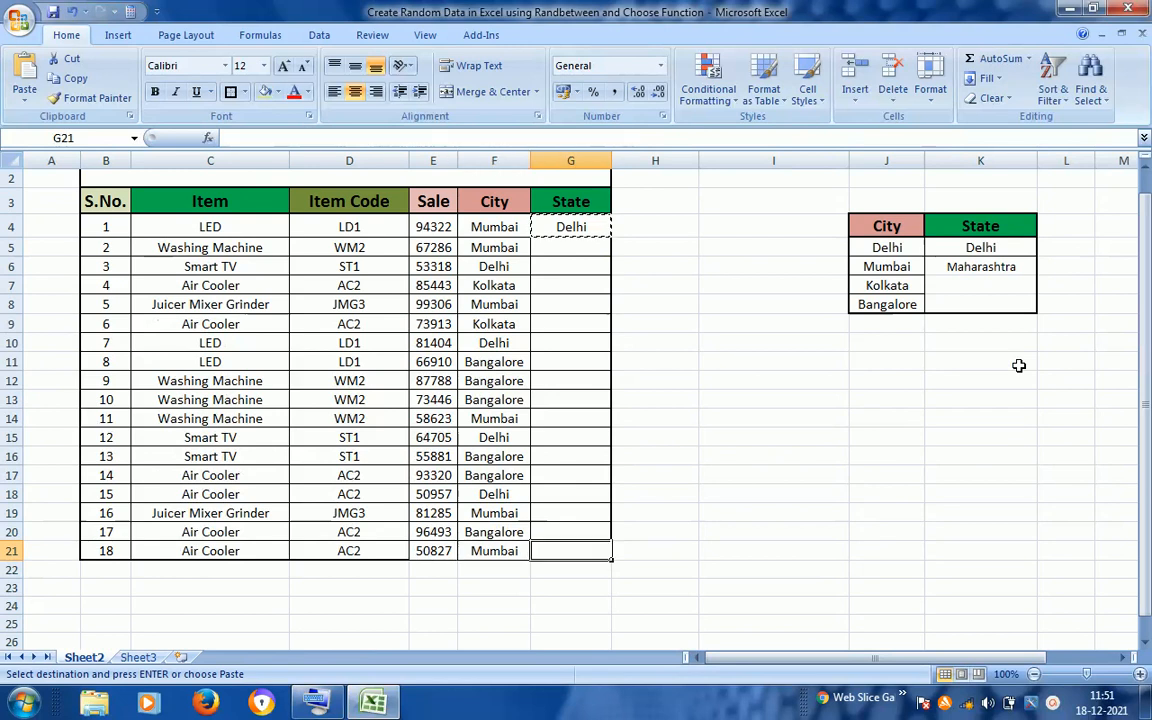
{"action": "key", "text": "ctrl+shift+Up"}
{"action": "key", "text": "ctrl+v"}
{"action": "key", "text": "Escape"}
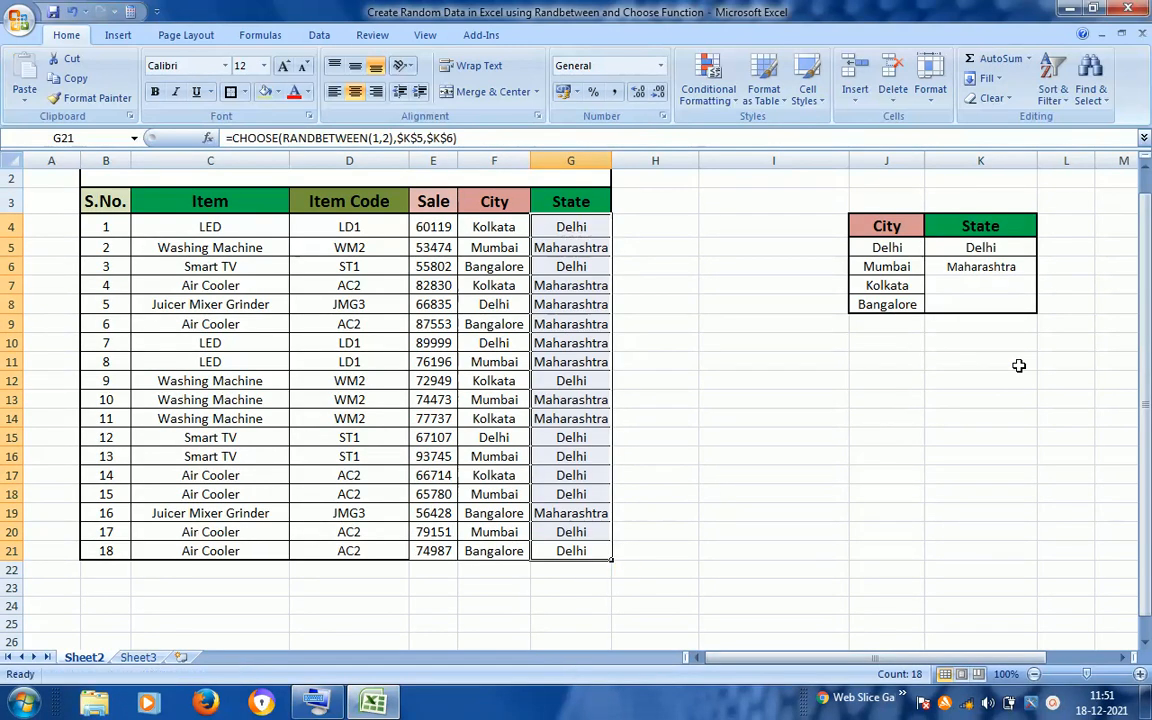
Examine the State entries in the reference list against the first rows of the filled State column
{"action": "key", "text": "ctrl+Up"}
{"action": "key", "text": "Down"}
{"action": "key", "text": "ctrl+Right"}
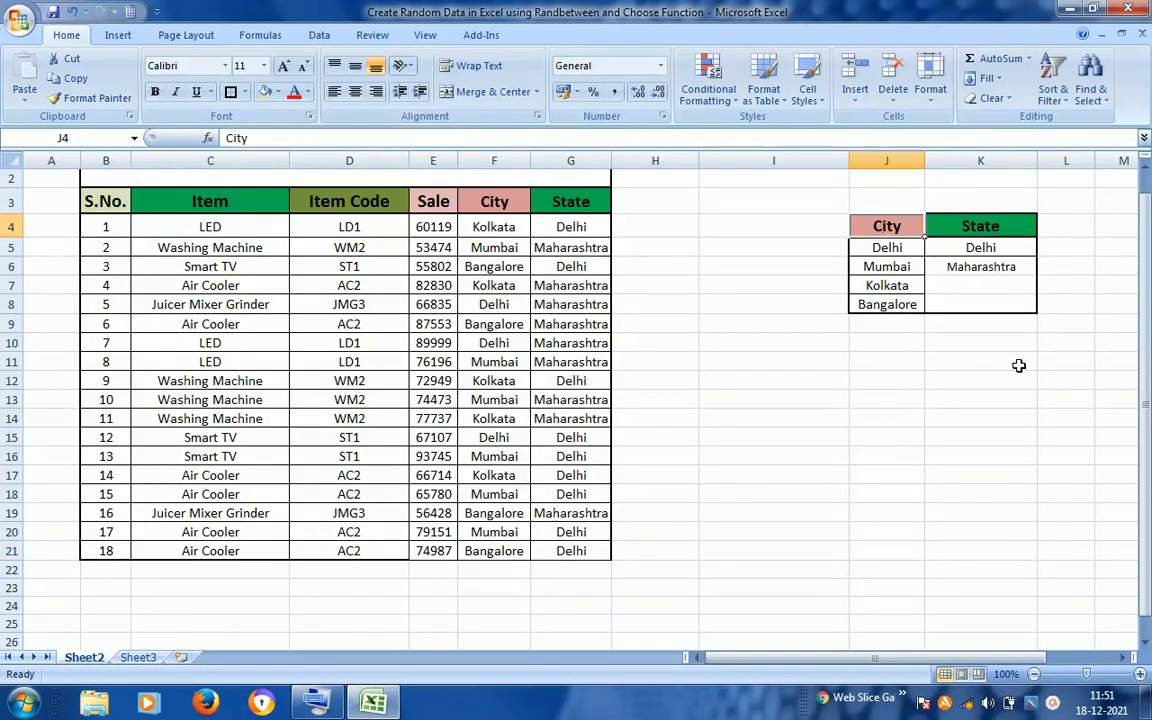
{"action": "key", "text": "Right"}
{"action": "key", "text": "Down"}
{"action": "key", "text": "Left"}
{"action": "key", "text": "Left"}
{"action": "key", "text": "Left"}
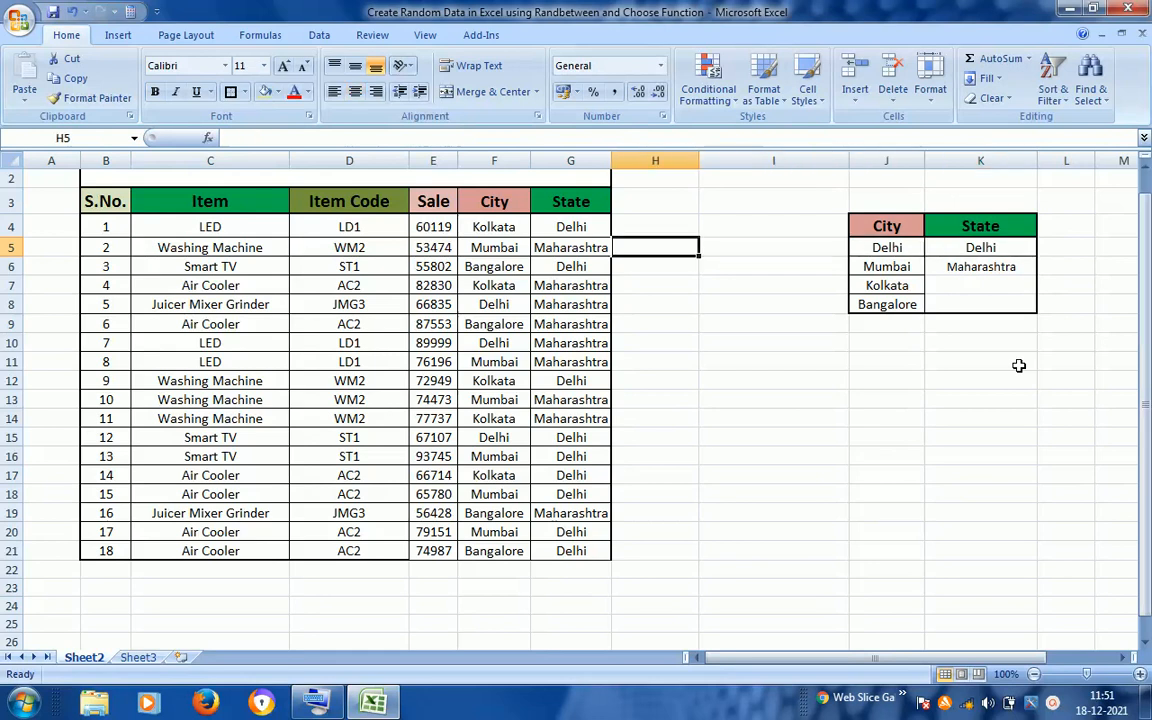
{"action": "key", "text": "Up"}
{"action": "key", "text": "Left"}
{"action": "key", "text": "Right"}
{"action": "key", "text": "Down"}
{"action": "key", "text": "Right"}
{"action": "key", "text": "Right"}
{"action": "key", "text": "Right"}
{"action": "key", "text": "Down"}
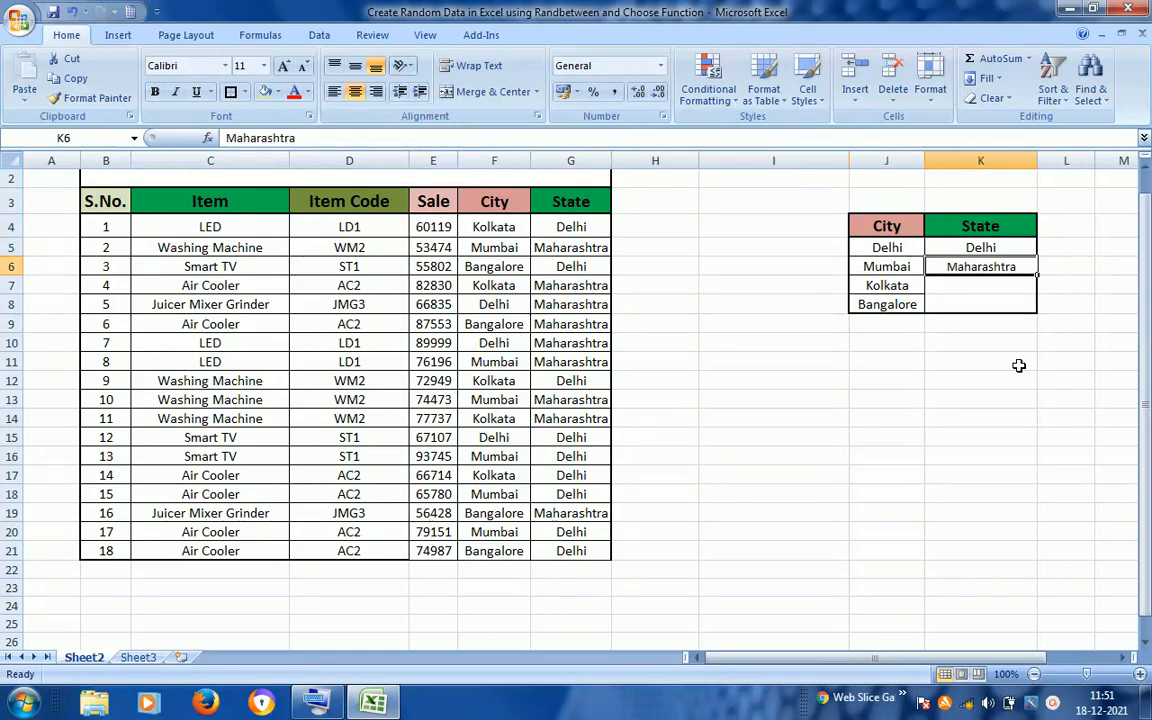
Check the table's first row against the reference list's cities and compare the formulas in F4 and G4
{"action": "key", "text": "Left"}
{"action": "key", "text": "Left"}
{"action": "key", "text": "Left"}
{"action": "key", "text": "Left"}
{"action": "key", "text": "Up"}
{"action": "key", "text": "ctrl+Up"}
{"action": "key", "text": "Down"}
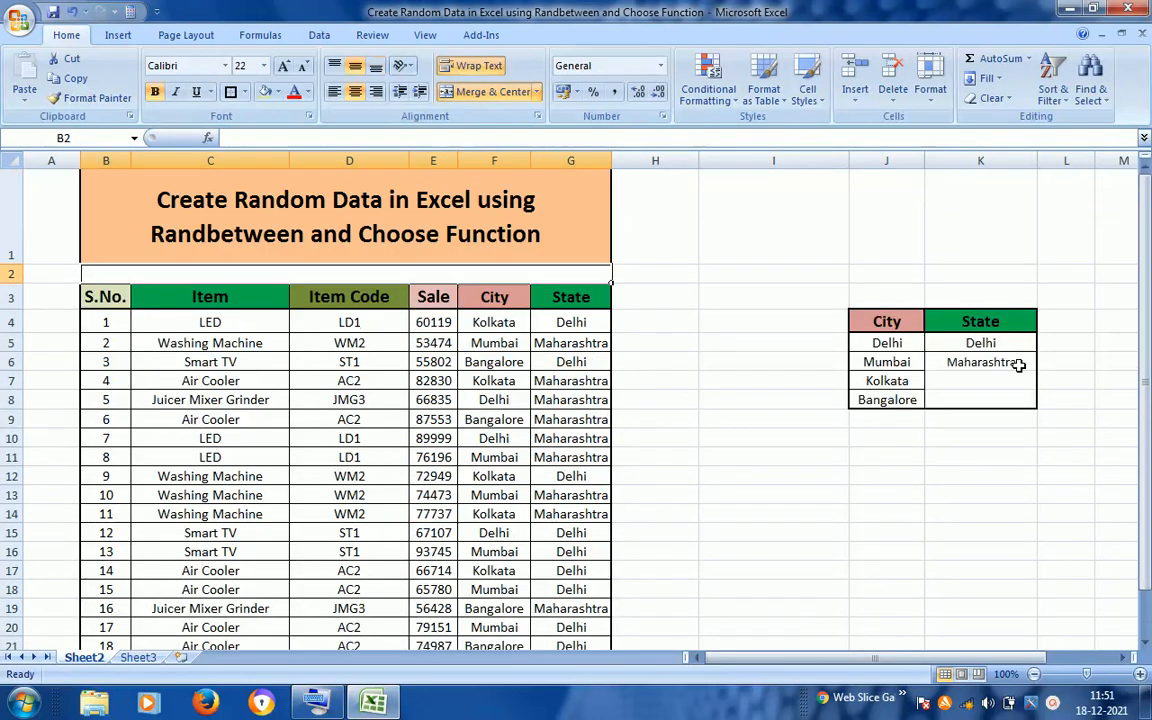
{"action": "key", "text": "Down"}
{"action": "key", "text": "Down"}
{"action": "key", "text": "ctrl+Right"}
{"action": "key", "text": "Right"}
{"action": "key", "text": "Right"}
{"action": "key", "text": "Right"}
{"action": "key", "text": "Down"}
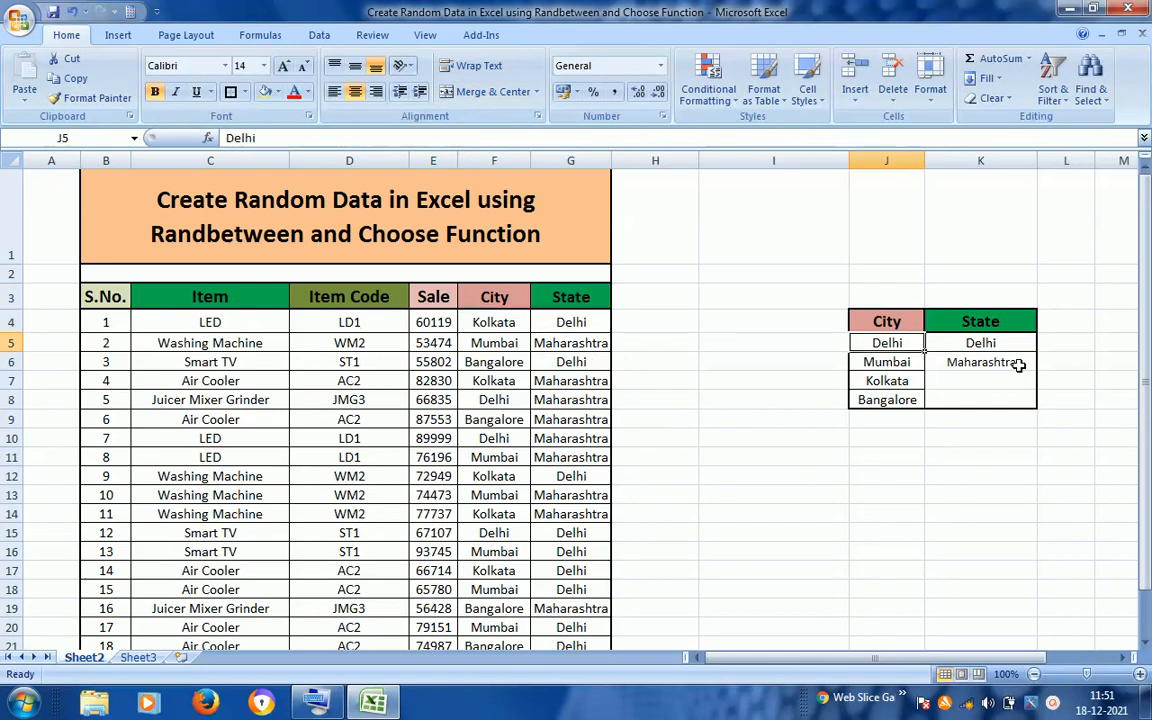
{"action": "key", "text": "Left"}
{"action": "key", "text": "Left"}
{"action": "key", "text": "Left"}
{"action": "key", "text": "Left"}
{"action": "key", "text": "Up"}
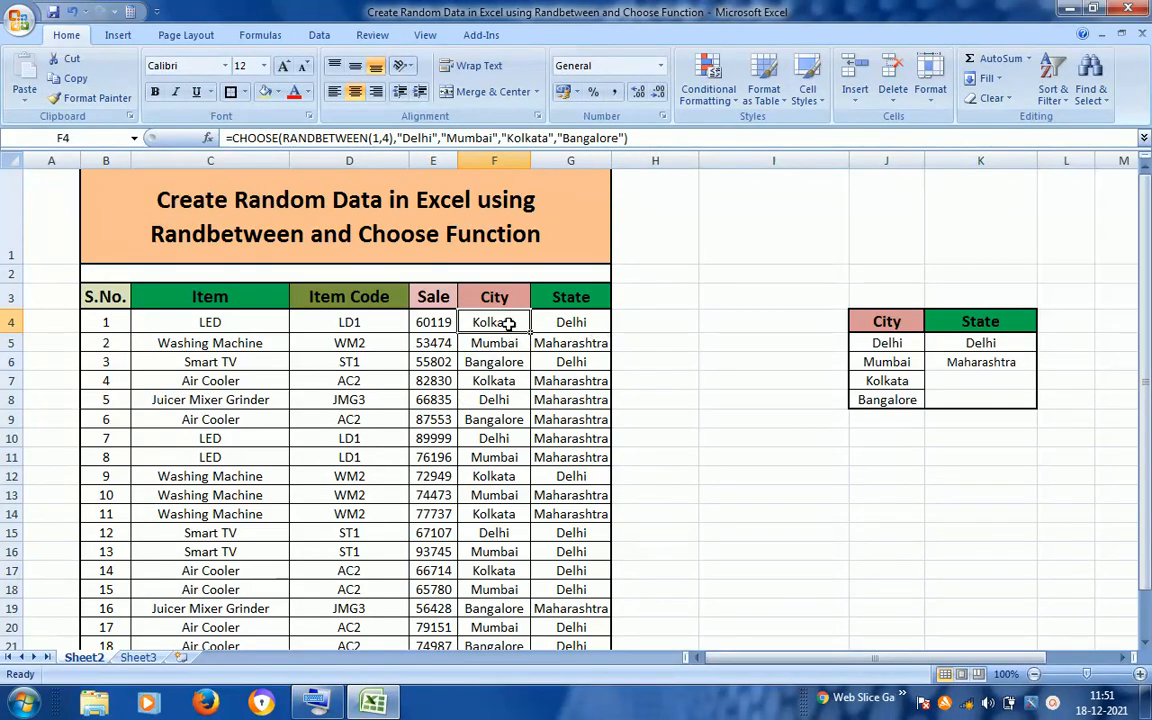
{"action": "key", "text": "Right"}
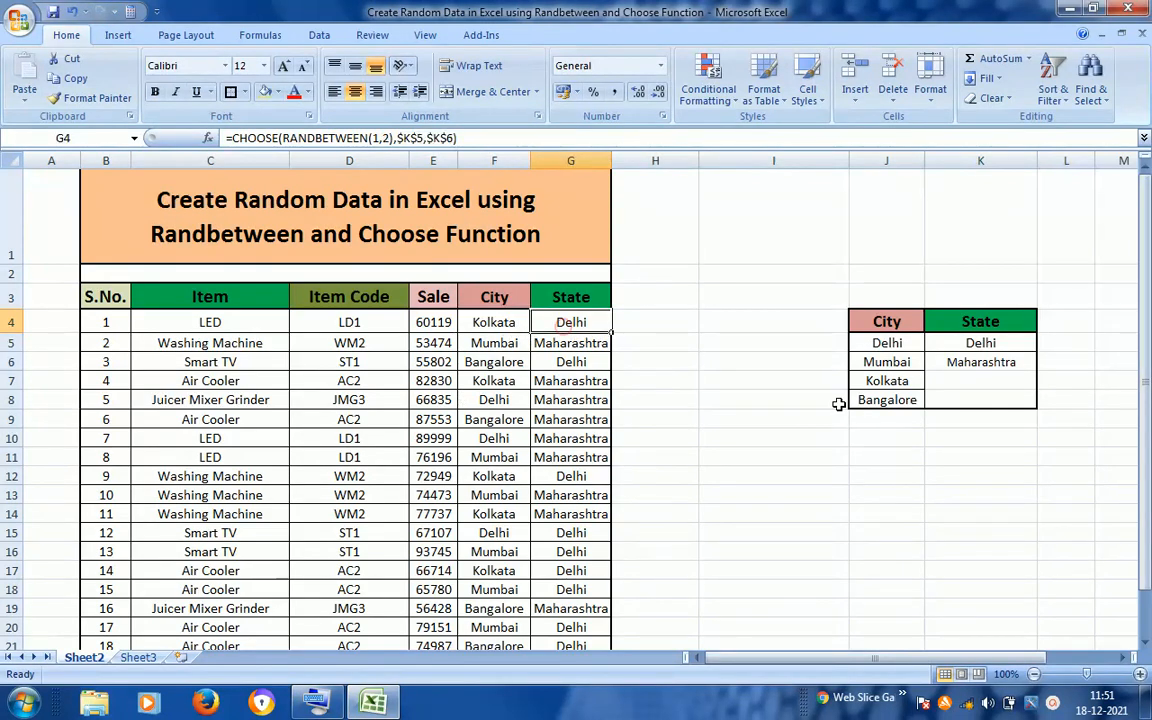
Examine the State entries in K5 and K6 that the State formula in G4 refers to
{"action": "left_click", "coordinate": [975, 376]}
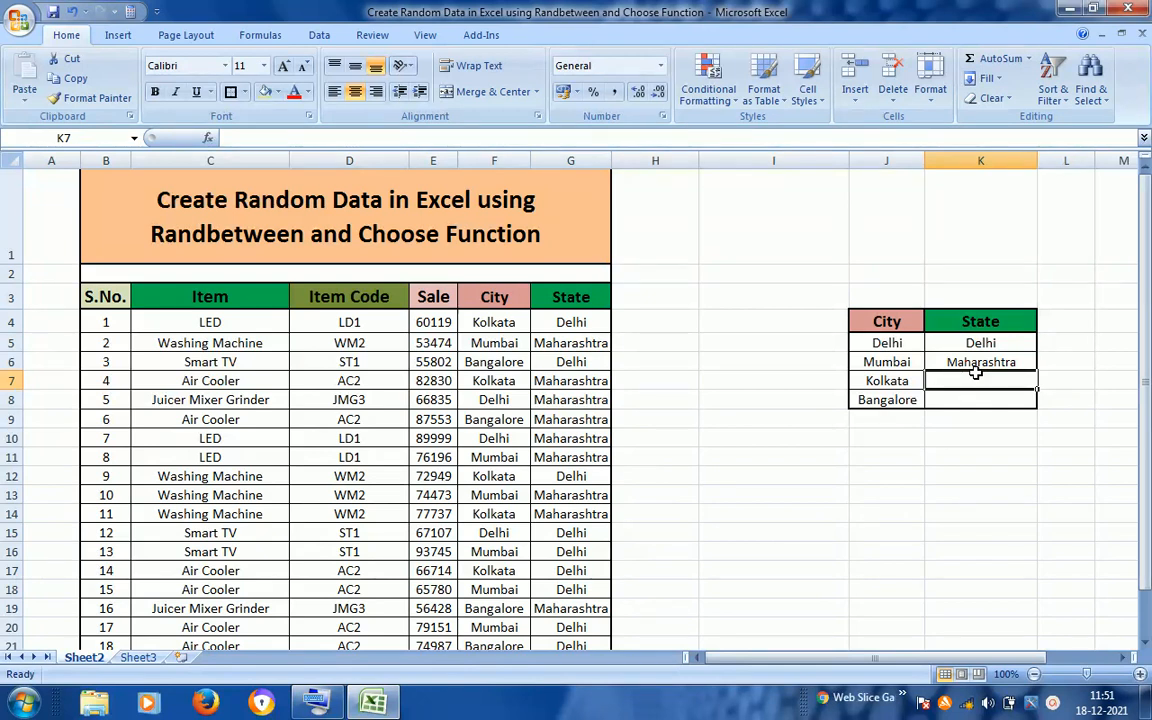
{"action": "key", "text": "Up"}
{"action": "key", "text": "Up"}
{"action": "key", "text": "Down"}
{"action": "key", "text": "Up"}
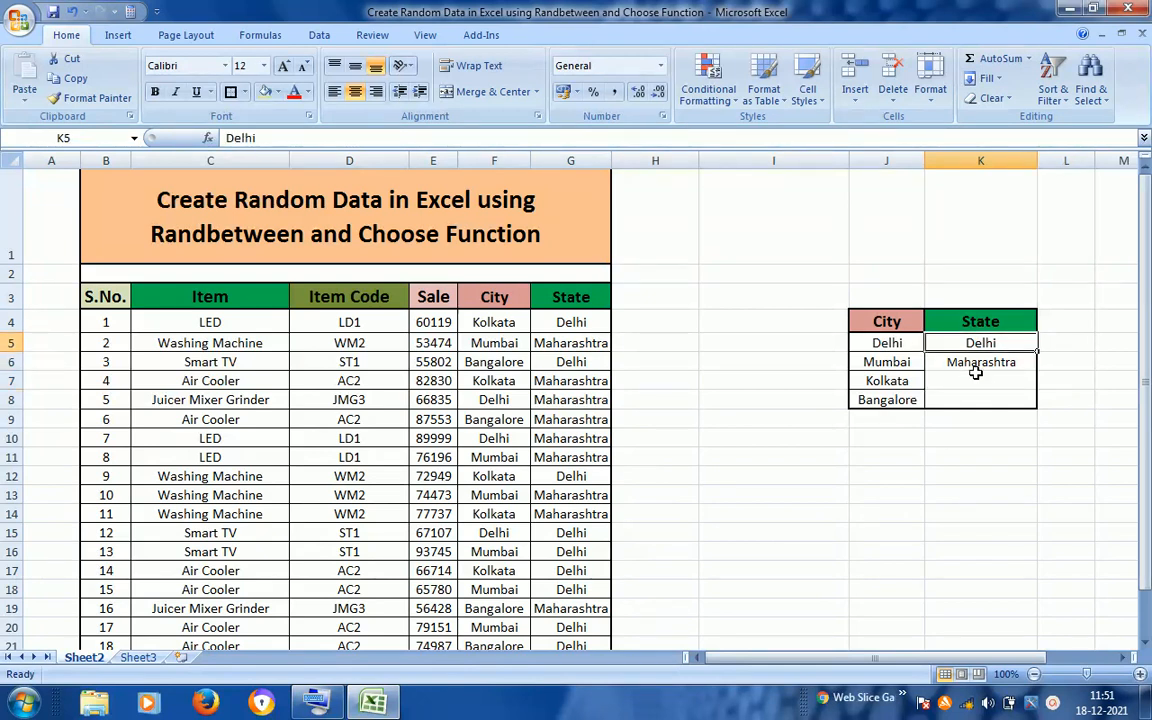
{"action": "key", "text": "Left"}
{"action": "key", "text": "Left"}
{"action": "key", "text": "Left"}
{"action": "key", "text": "Left"}
{"action": "key", "text": "Up"}
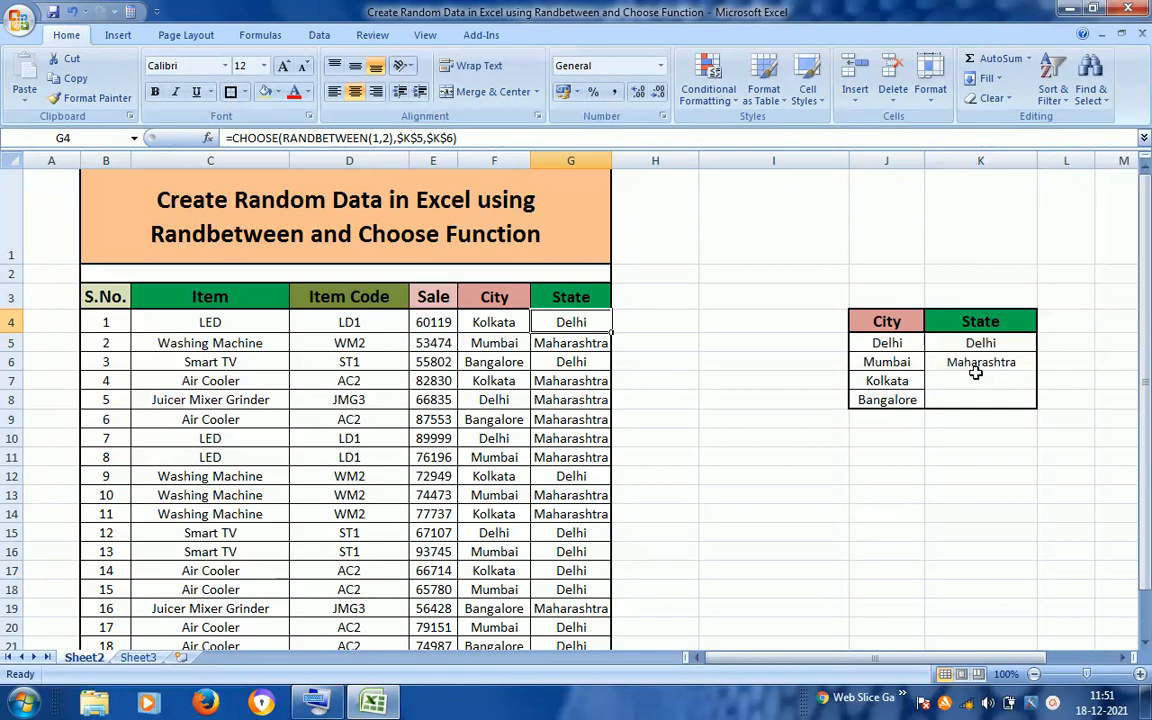
Review the arguments of the CHOOSE and RANDBETWEEN formula in G4, leaving it unmodified
{"action": "key", "text": "F2"}
{"action": "key", "text": "Left"}
{"action": "key", "text": "Left"}
{"action": "key", "text": "Left"}
{"action": "key", "text": "Left"}
{"action": "key", "text": "Left"}
{"action": "key", "text": "Left"}
{"action": "key", "text": "Left"}
{"action": "key", "text": "Left"}
{"action": "key", "text": "Left"}
{"action": "key", "text": "Left"}
{"action": "key", "text": "Left"}
{"action": "key", "text": "Left"}
{"action": "key", "text": "Left"}
{"action": "key", "text": "Left"}
{"action": "key", "text": "Left"}
{"action": "key", "text": "Left"}
{"action": "key", "text": "Left"}
{"action": "key", "text": "Left"}
{"action": "key", "text": "Left"}
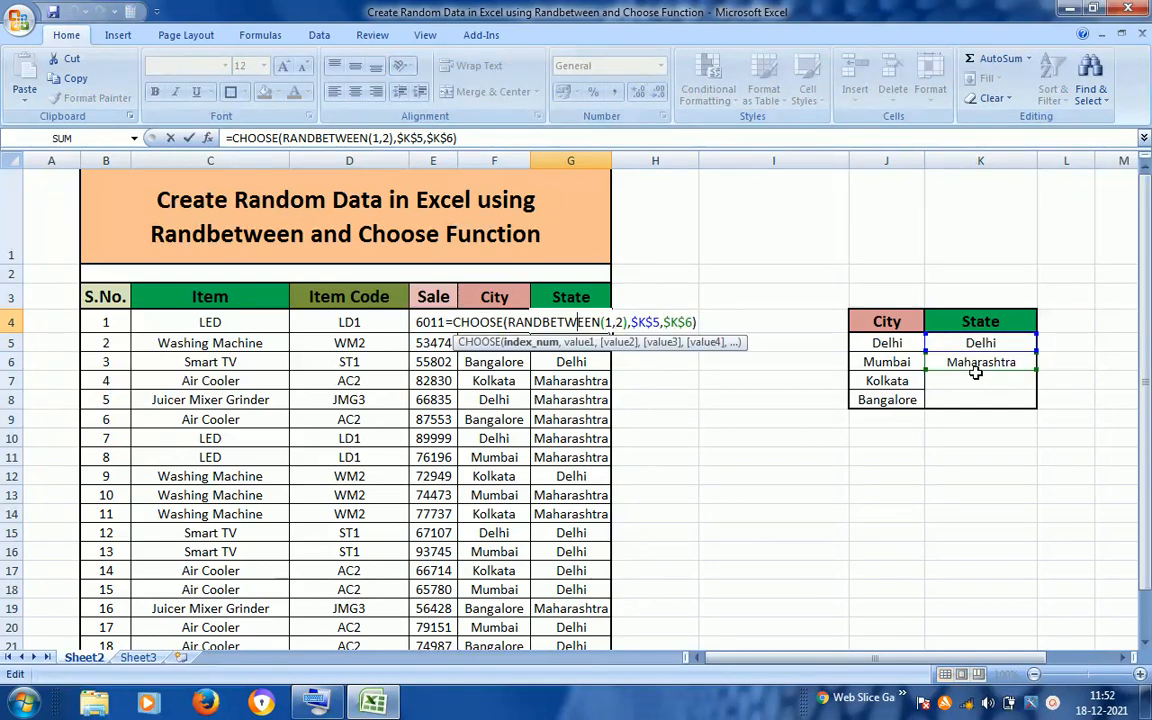
{"action": "key", "text": "Left"}
{"action": "key", "text": "Left"}
{"action": "key", "text": "Left"}
{"action": "key", "text": "Left"}
{"action": "key", "text": "Left"}
{"action": "key", "text": "Left"}
{"action": "key", "text": "Left"}
{"action": "key", "text": "Left"}
{"action": "key", "text": "Left"}
{"action": "key", "text": "Right"}
{"action": "key", "text": "Right"}
{"action": "key", "text": "Right"}
{"action": "key", "text": "Right"}
{"action": "key", "text": "Right"}
{"action": "key", "text": "Right"}
{"action": "key", "text": "Right"}
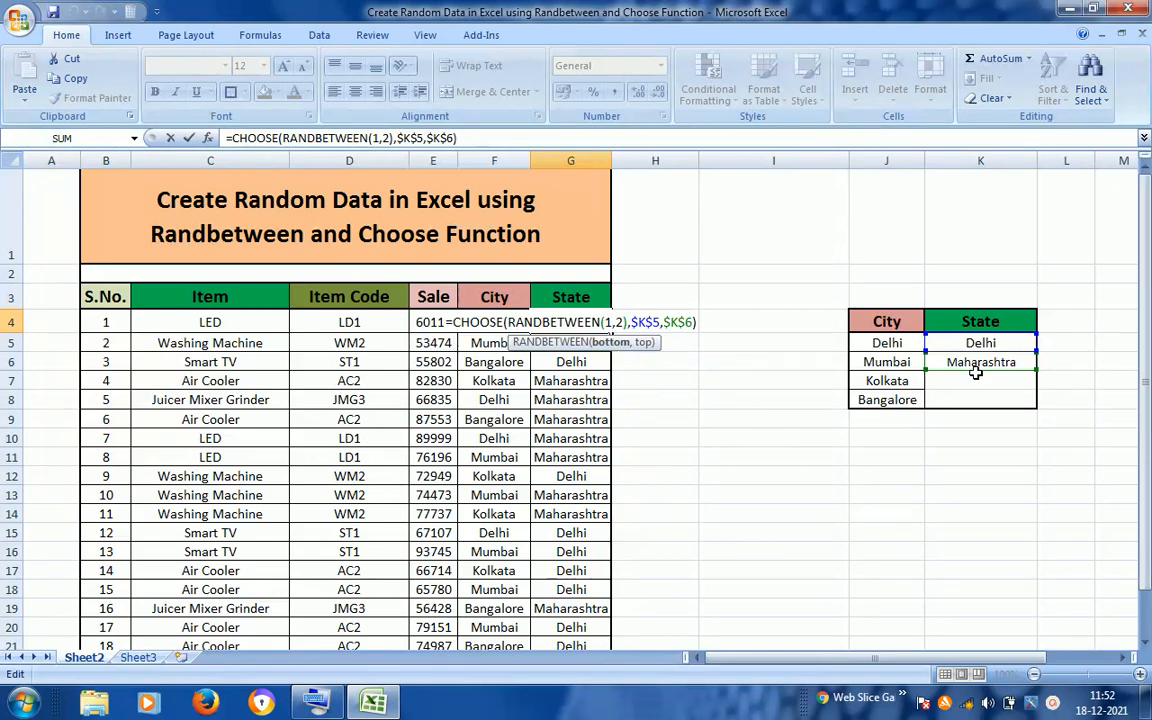
{"action": "key", "text": "Right"}
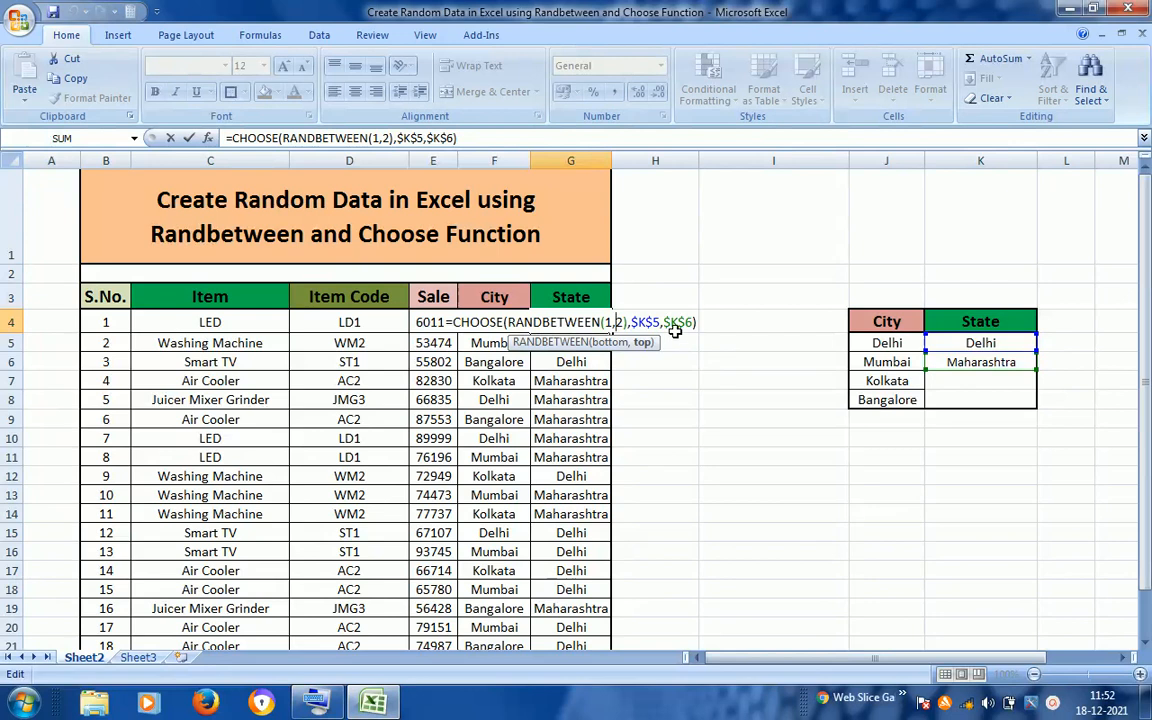
{"action": "key", "text": "ctrl+Return"}
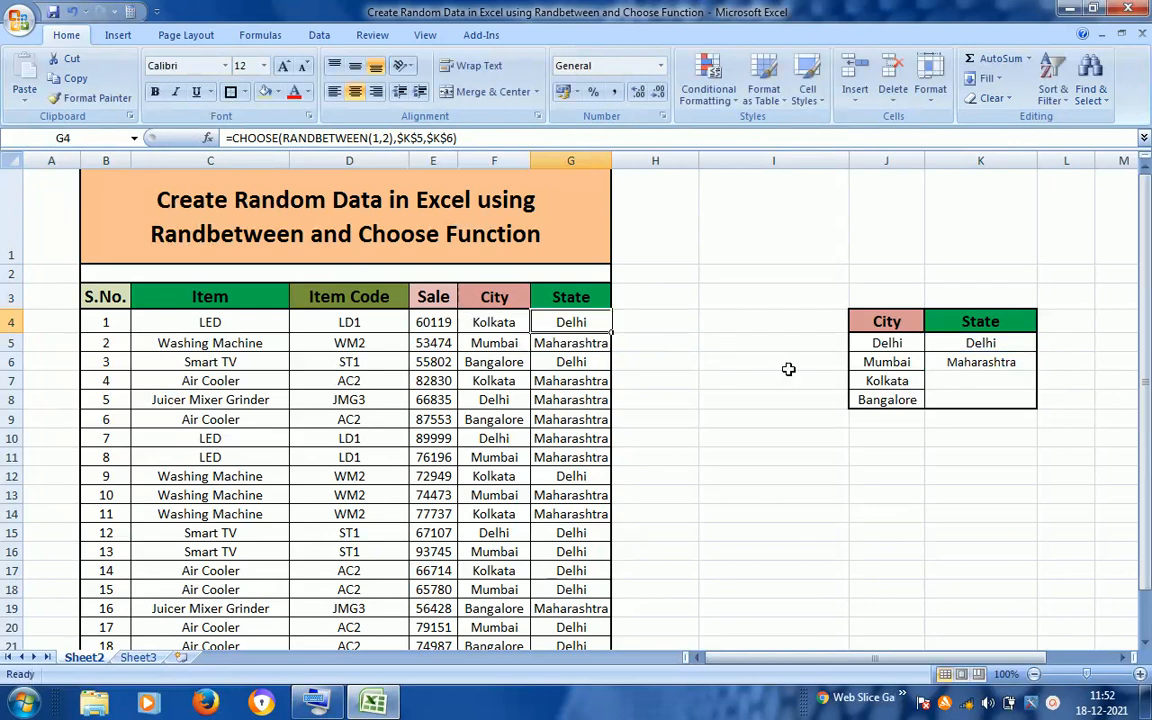
Dismiss the Windows performance prompt by keeping the current color scheme but being asked again
{"action": "key", "text": "Right"}
{"action": "key", "text": "Left"}
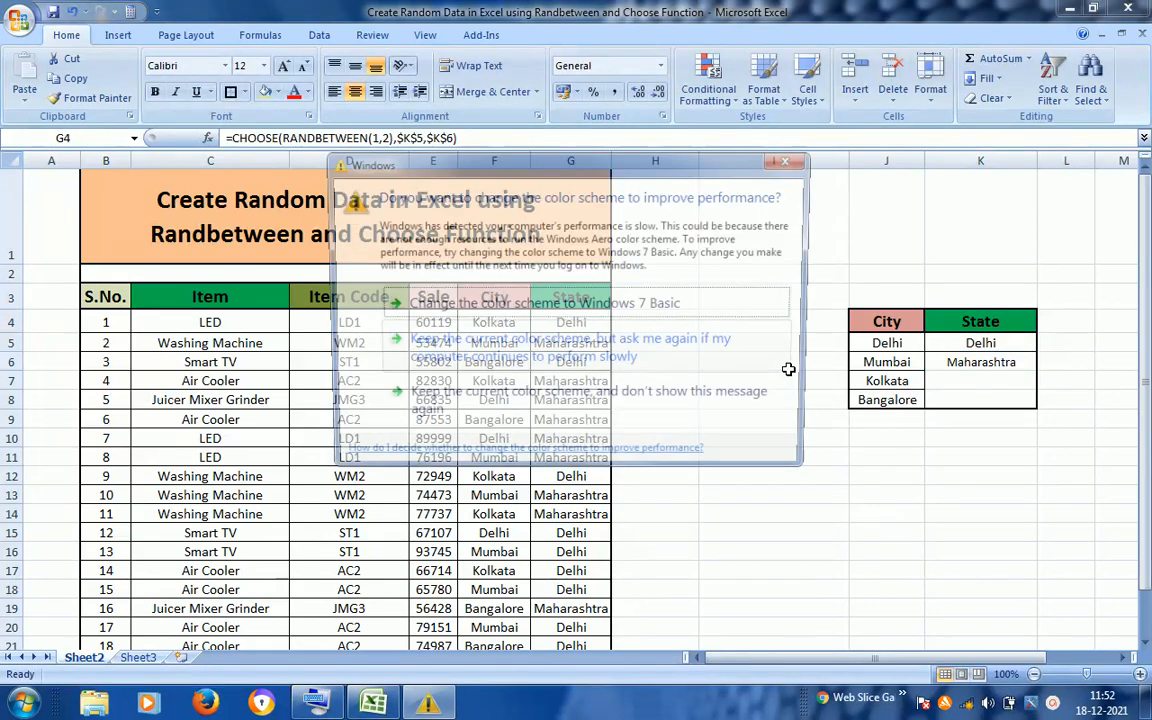
{"action": "left_click", "coordinate": [573, 368]}
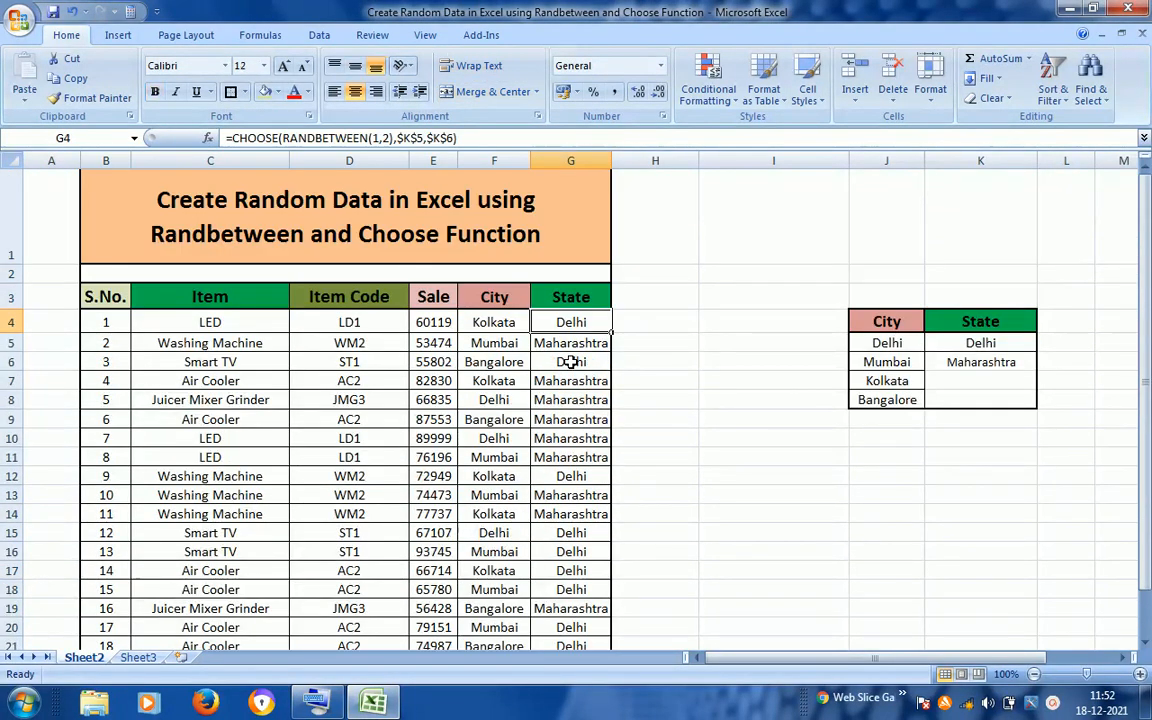
Compare the City and State reference list with the Sale and City formulas in E4 and F4
{"action": "key", "text": "Right"}
{"action": "key", "text": "Right"}
{"action": "key", "text": "Right"}
{"action": "key", "text": "Right"}
{"action": "key", "text": "Down"}
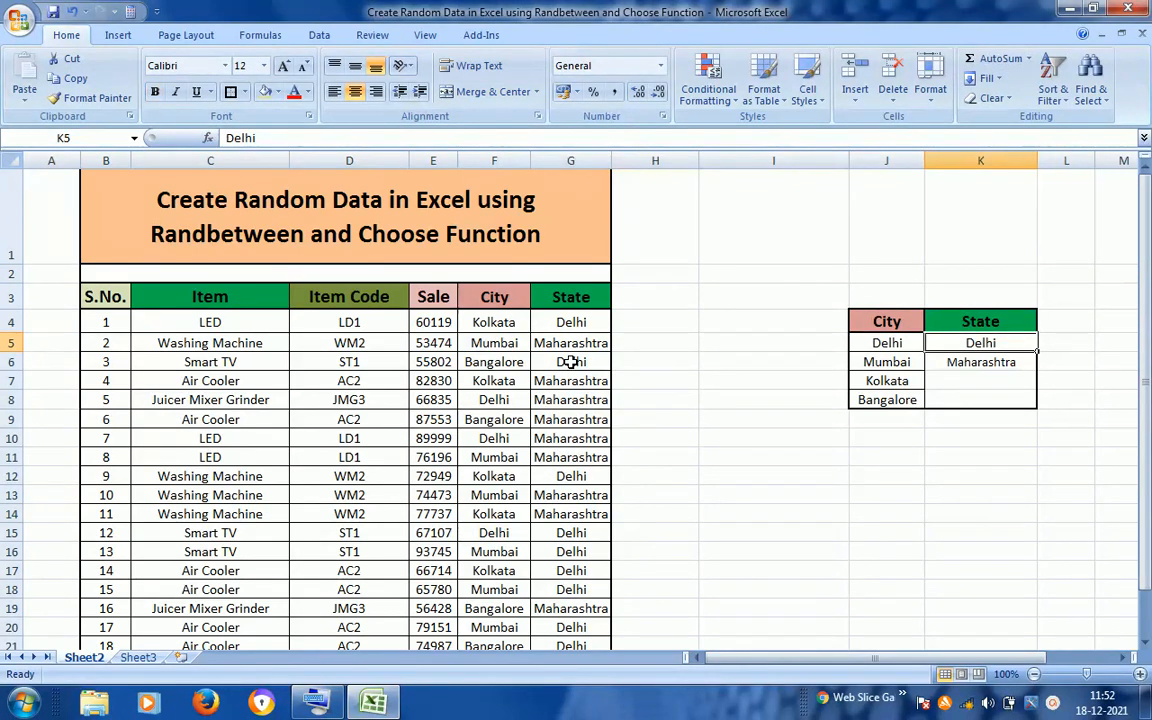
{"action": "key", "text": "Up"}
{"action": "key", "text": "Left"}
{"action": "key", "text": "Left"}
{"action": "key", "text": "Left"}
{"action": "key", "text": "Left"}
{"action": "key", "text": "Left"}
{"action": "key", "text": "Left"}
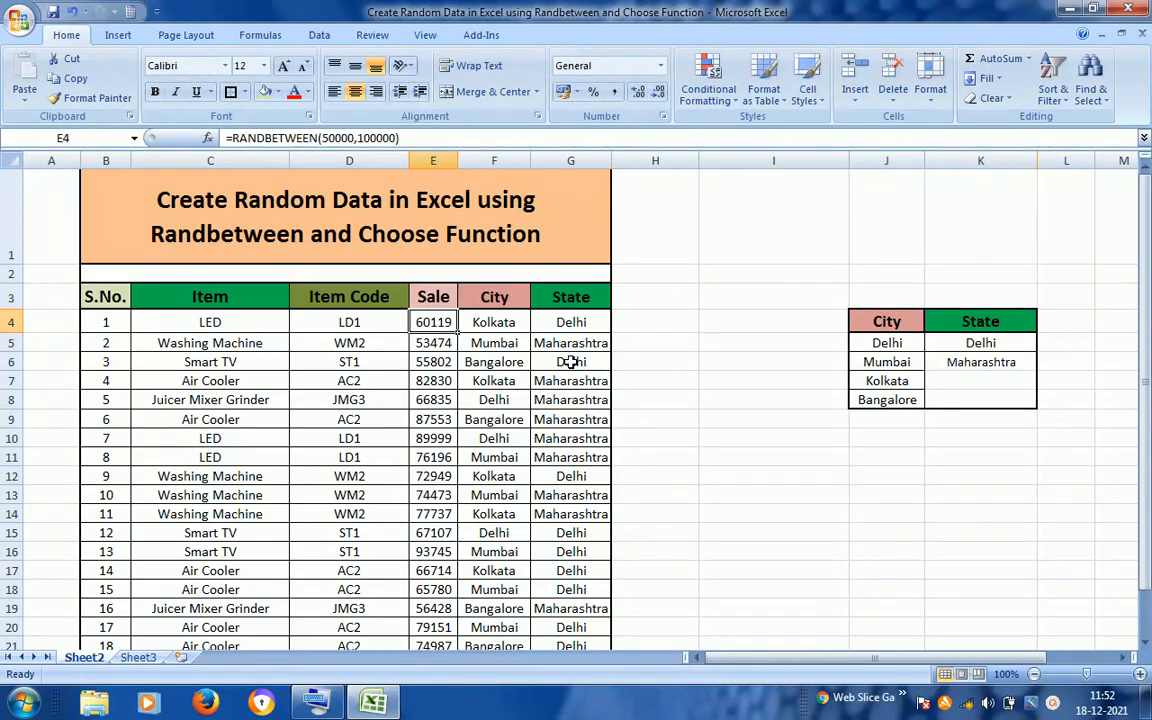
{"action": "key", "text": "Right"}
{"action": "key", "text": "Right"}
{"action": "key", "text": "Right"}
{"action": "key", "text": "Right"}
{"action": "key", "text": "Right"}
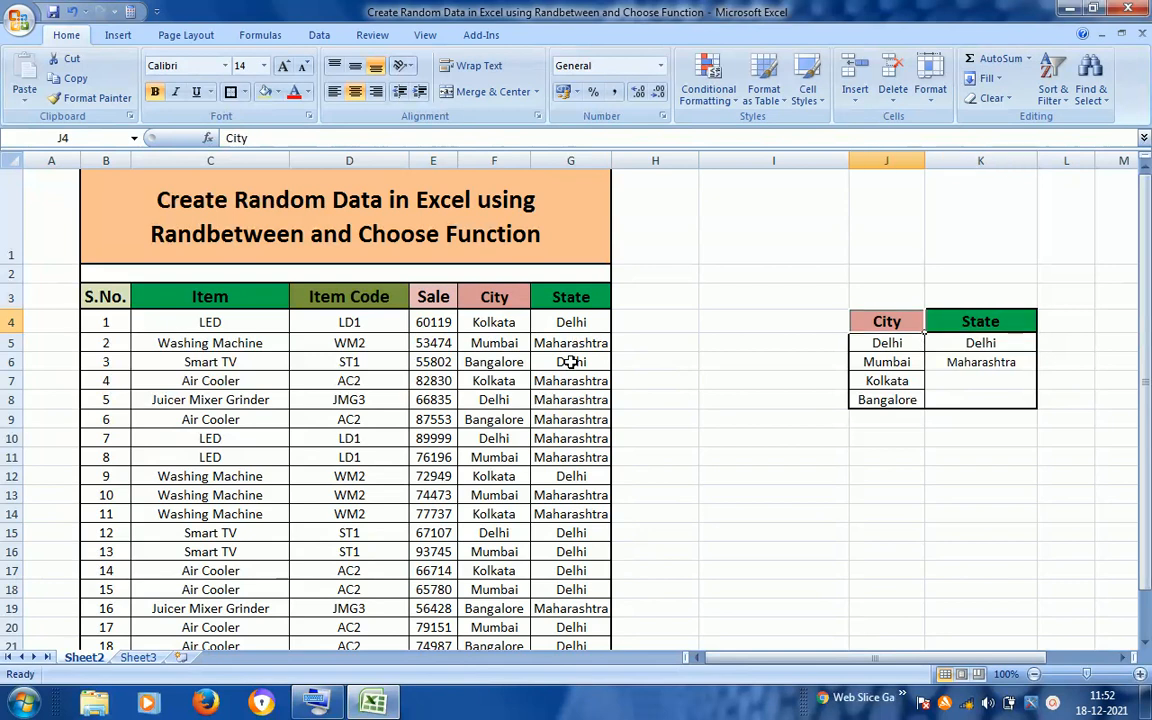
{"action": "key", "text": "Left"}
{"action": "key", "text": "Left"}
{"action": "key", "text": "Left"}
{"action": "key", "text": "Left"}
{"action": "key", "text": "Left"}
{"action": "key", "text": "Right"}
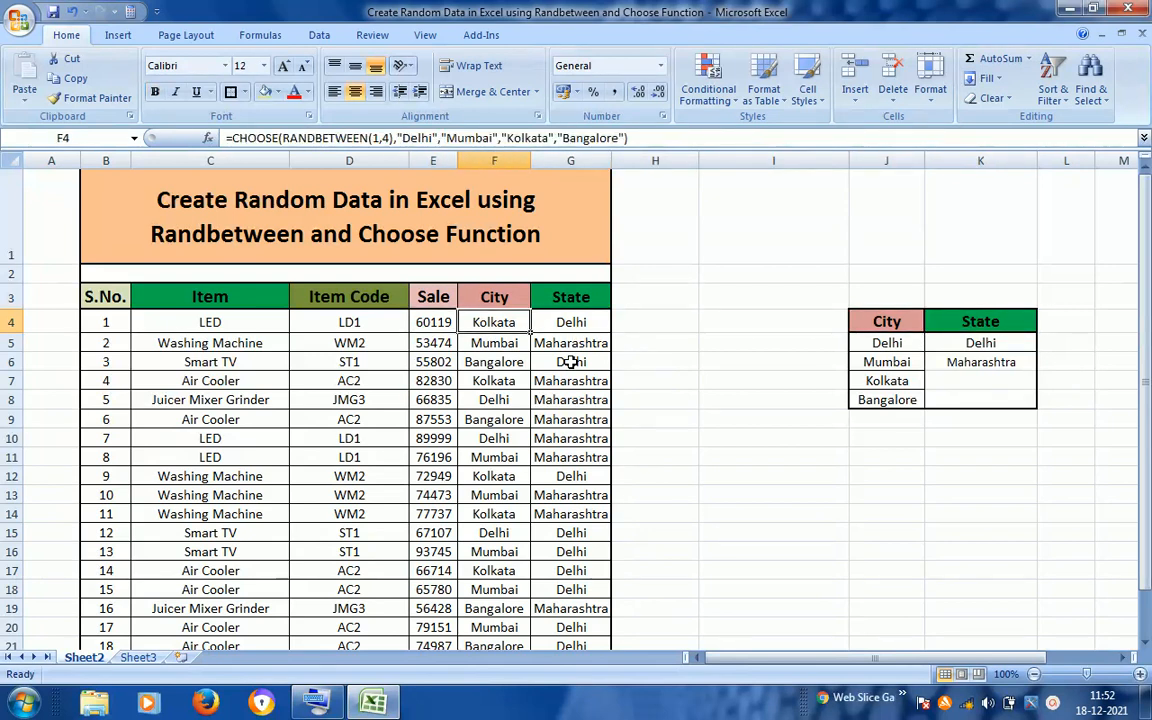
Examine the RANDBETWEEN formulas down the Sale column from E4 to E11
{"action": "key", "text": "Left"}
{"action": "key", "text": "Down"}
{"action": "key", "text": "Up"}
{"action": "key", "text": "Right"}
{"action": "key", "text": "Left"}
{"action": "key", "text": "Down"}
{"action": "key", "text": "Down"}
{"action": "key", "text": "Down"}
{"action": "key", "text": "Down"}
{"action": "key", "text": "Down"}
{"action": "key", "text": "Down"}
{"action": "key", "text": "Down"}
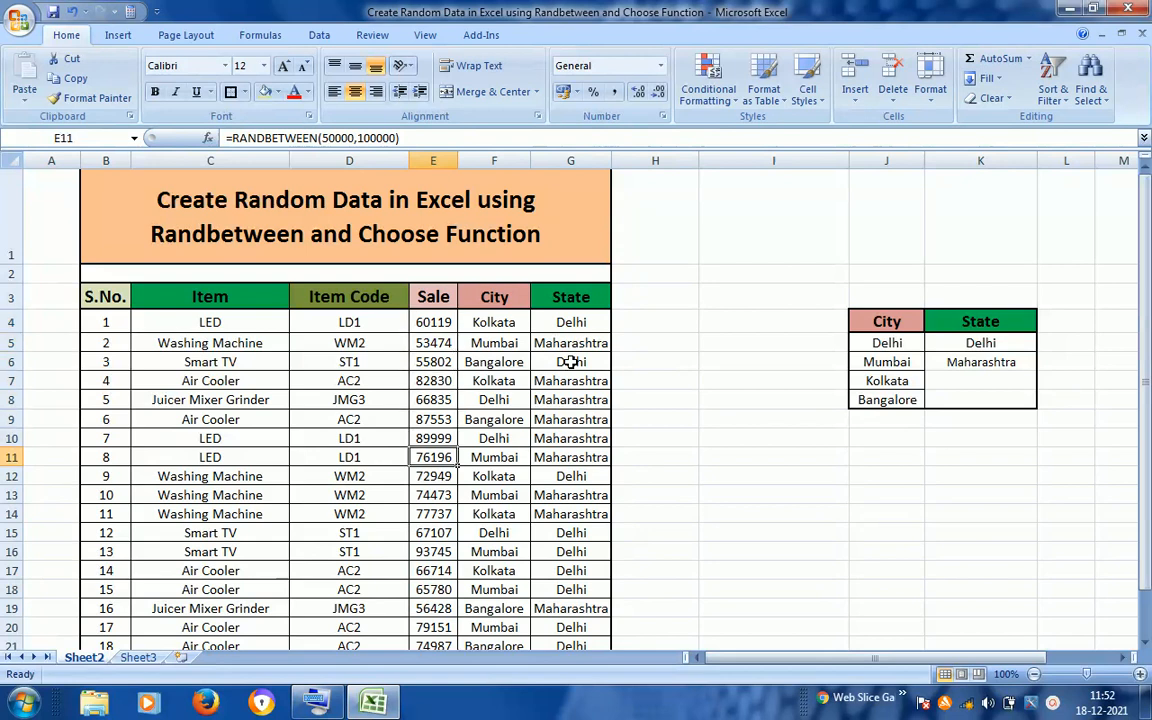
Convert the Sale formulas in E4:E21 to fixed values by copying and pasting them in place as Values
{"action": "key", "text": "ctrl+Up"}
{"action": "key", "text": "Down"}
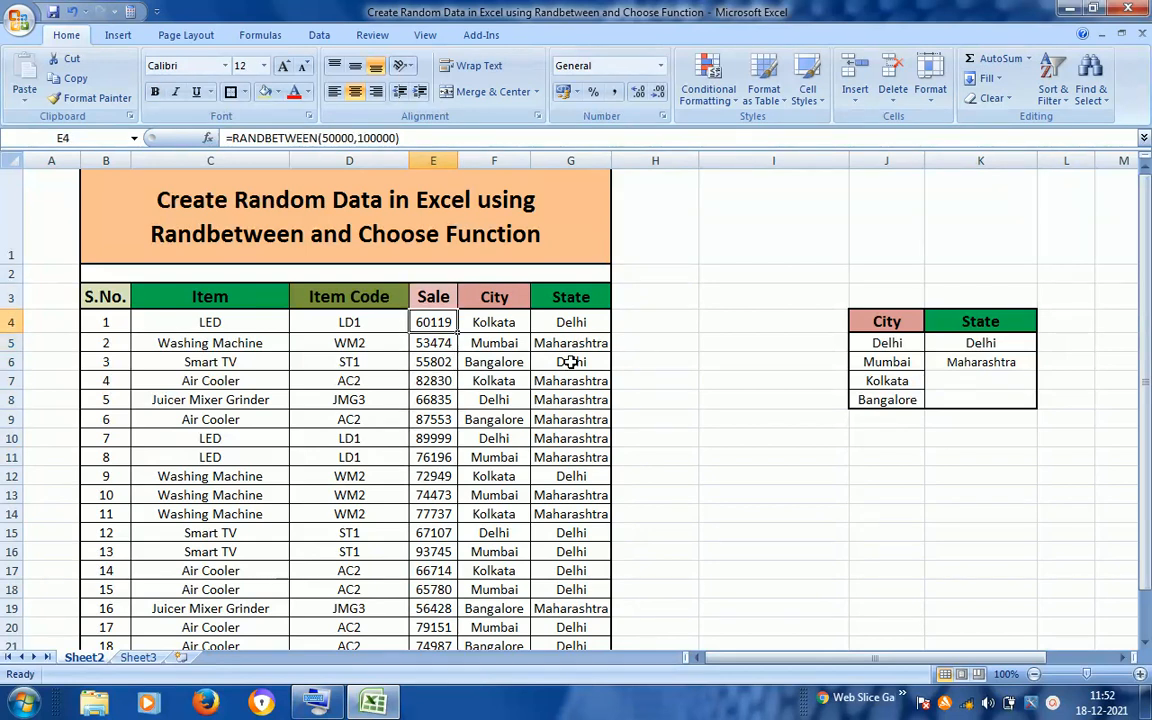
{"action": "key", "text": "ctrl+shift+Down"}
{"action": "key", "text": "ctrl+c"}
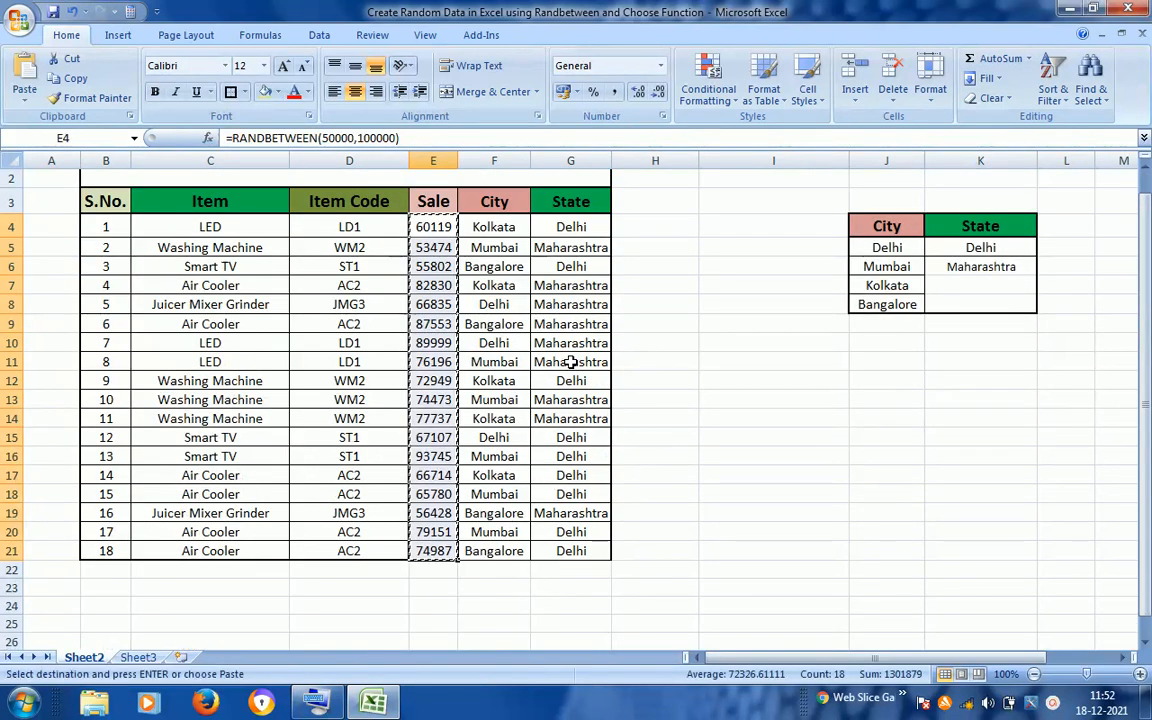
{"action": "right_click", "coordinate": [437, 425]}
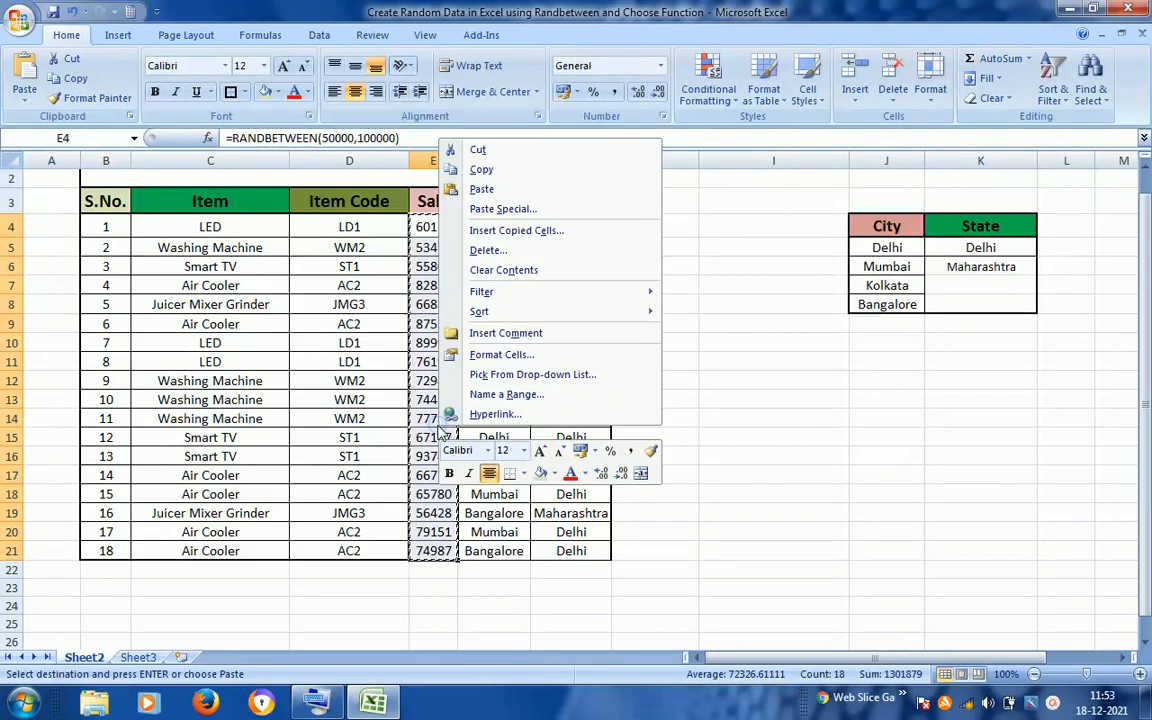
{"action": "left_click", "coordinate": [519, 209]}
{"action": "left_click", "coordinate": [379, 141]}
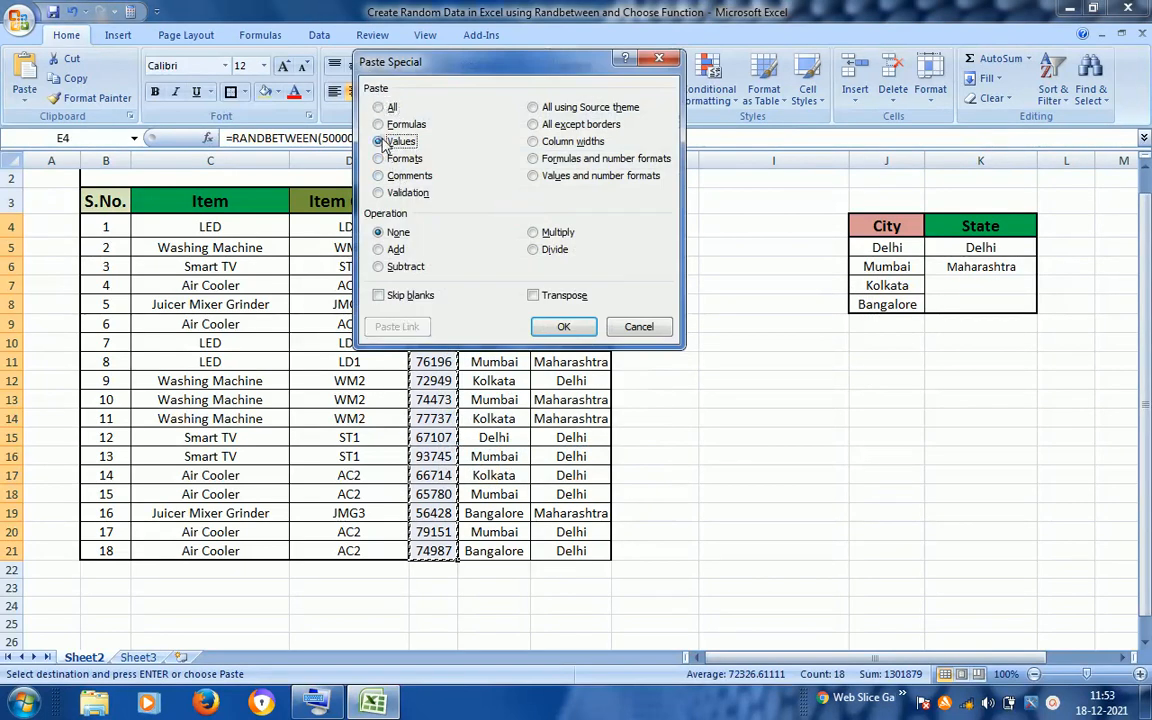
{"action": "left_click", "coordinate": [563, 328]}
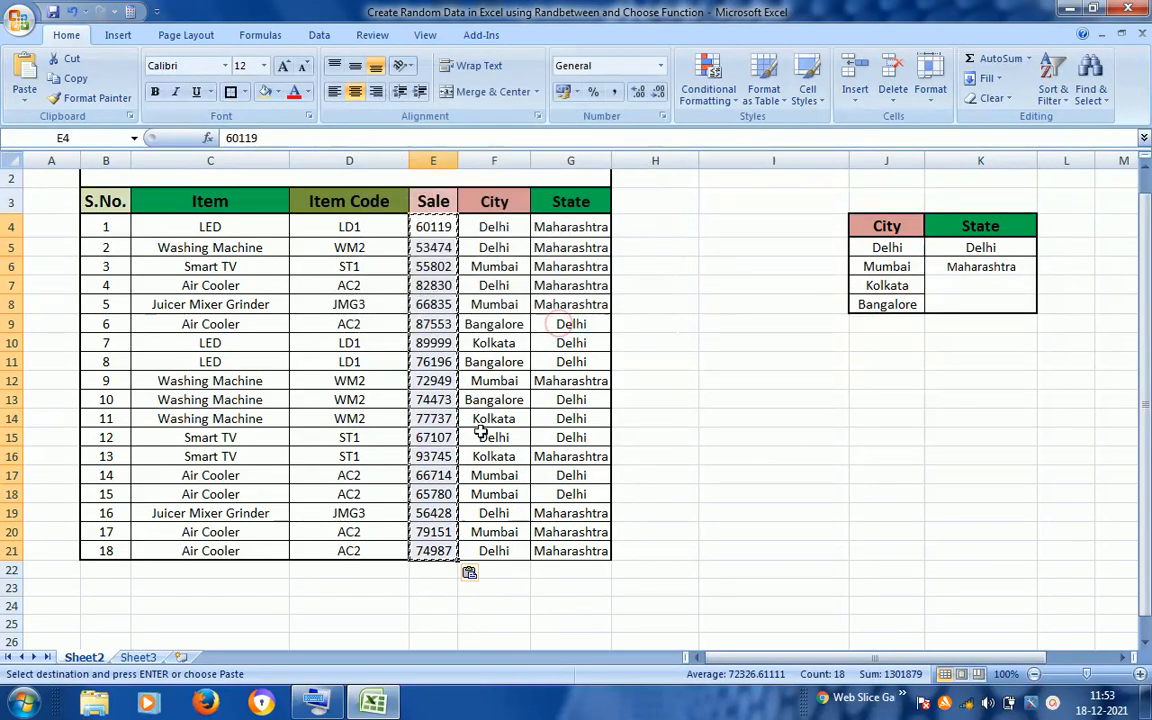
{"action": "left_click", "coordinate": [478, 454]}
{"action": "key", "text": "Escape"}
Replace the City and State formulas in F4:G21 with fixed values using Paste Special Values
{"action": "key", "text": "ctrl+Up"}
{"action": "key", "text": "Down"}
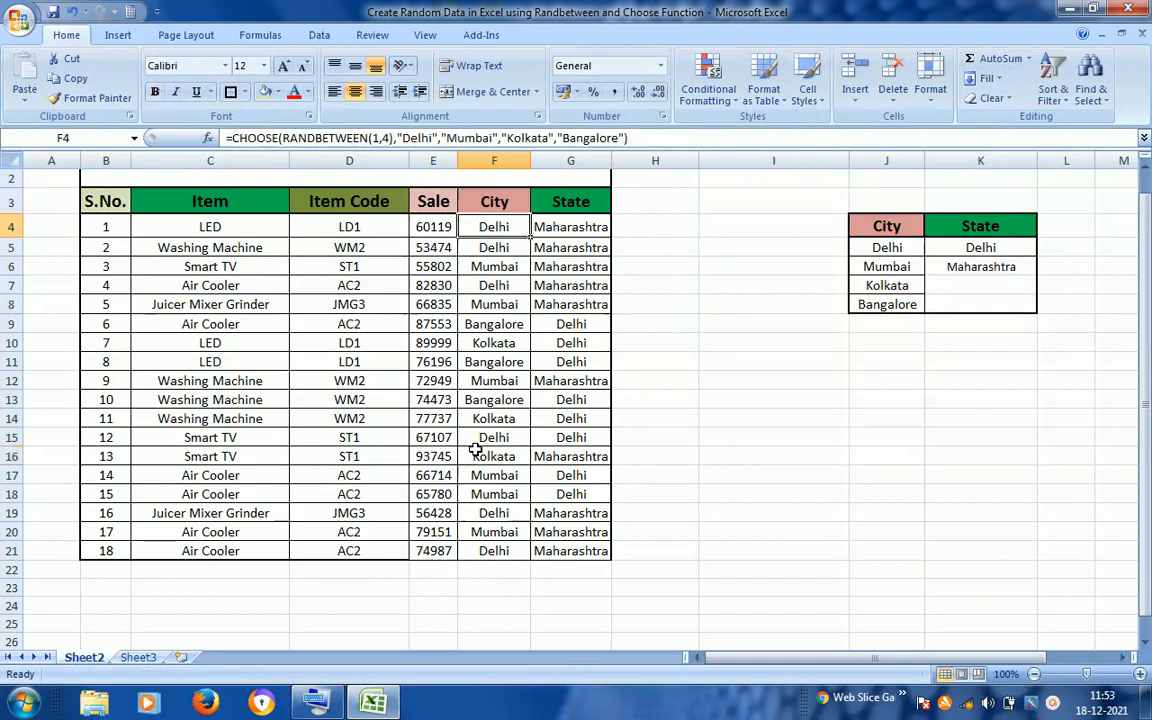
{"action": "key", "text": "ctrl+shift+Down"}
{"action": "key", "text": "shift+Right"}
{"action": "key", "text": "ctrl+c"}
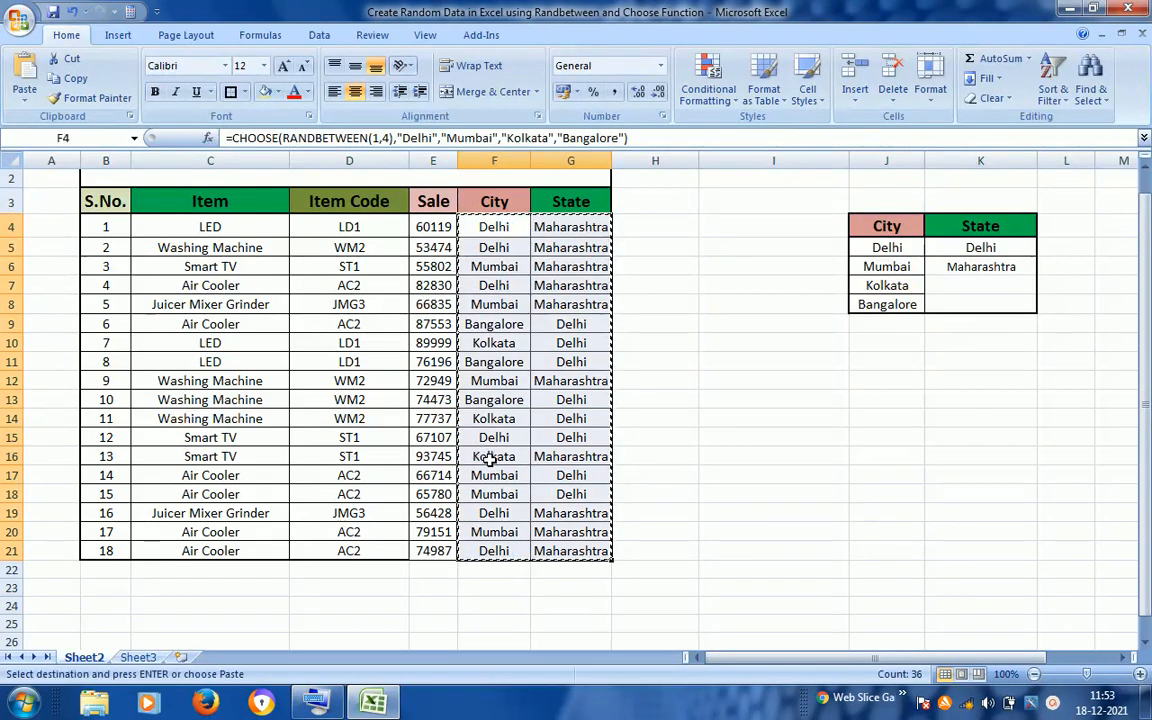
{"action": "right_click", "coordinate": [488, 458]}
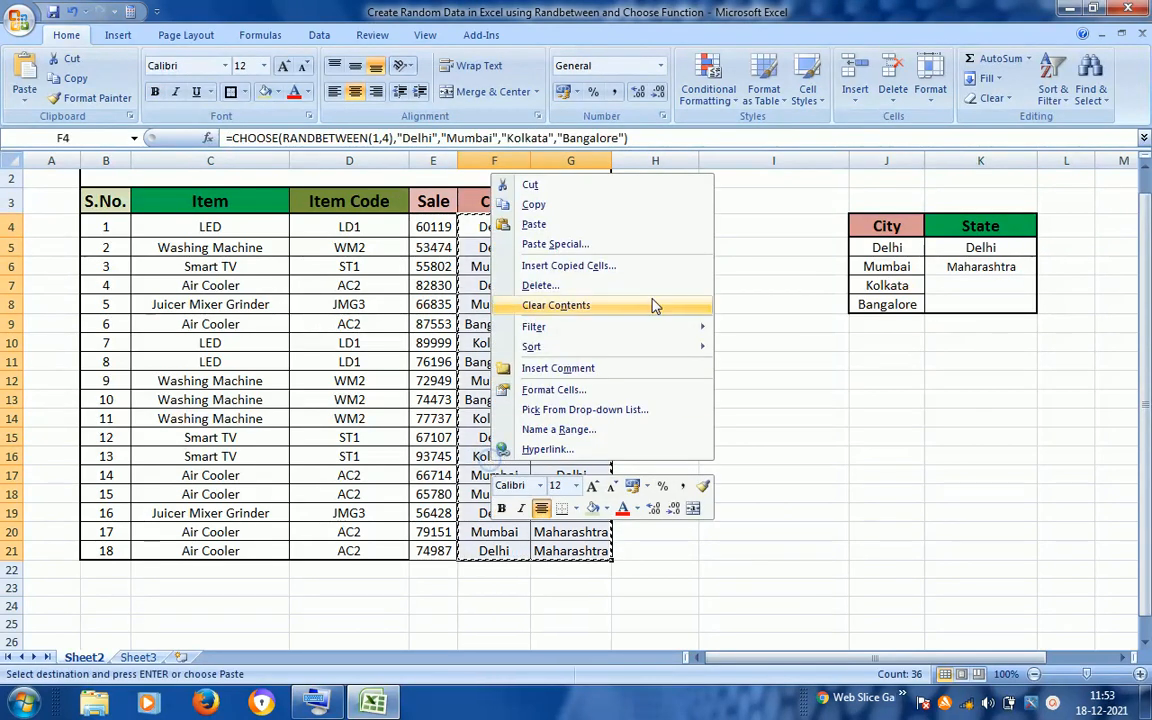
{"action": "left_click", "coordinate": [567, 246]}
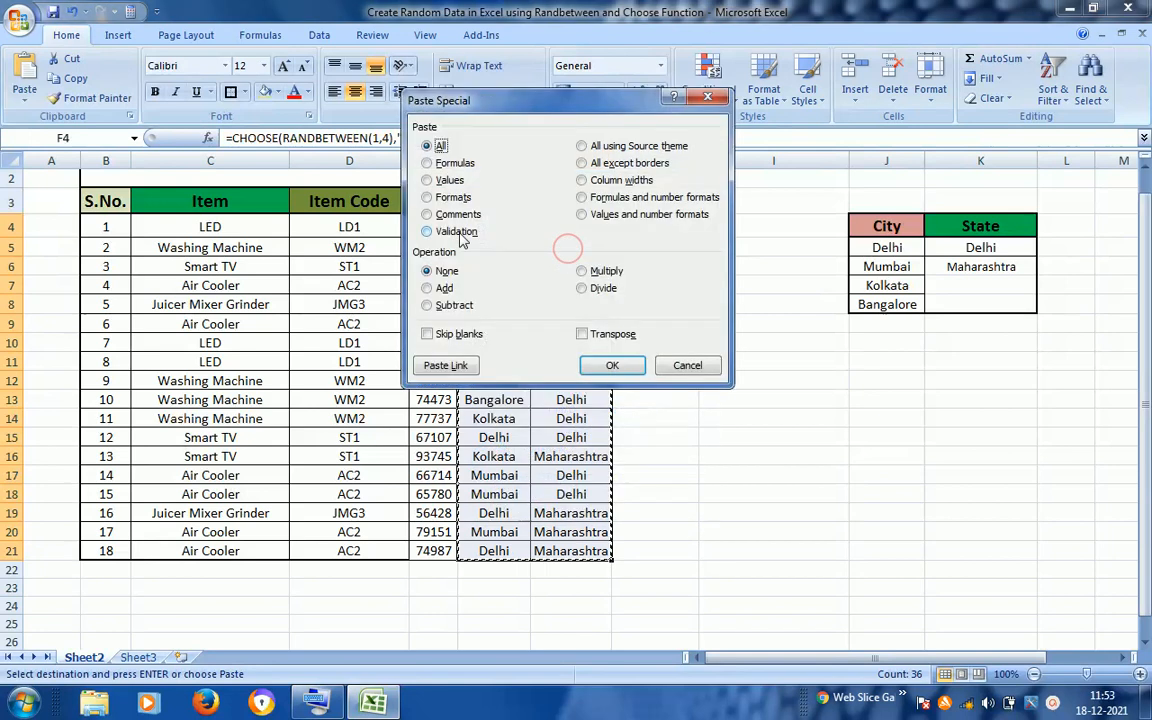
{"action": "left_click", "coordinate": [428, 180]}
{"action": "left_click", "coordinate": [612, 365]}
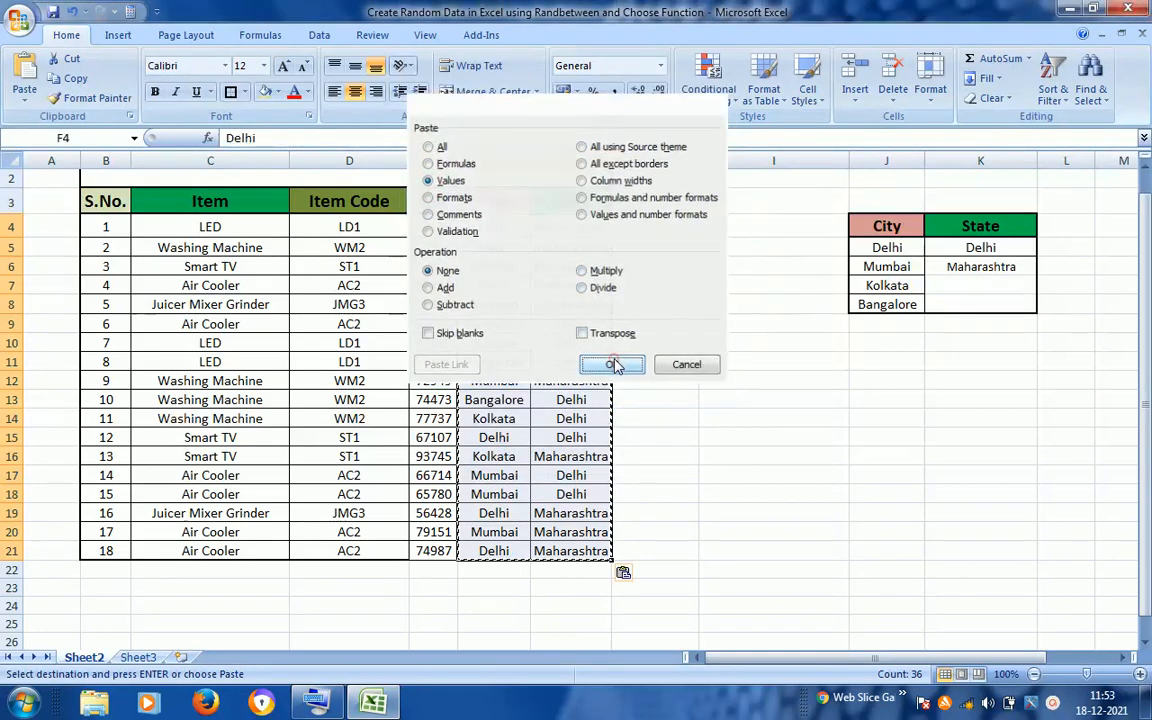
{"action": "left_click", "coordinate": [480, 432]}
Look across the table's columns from S.No. to State and over the neighbouring reference list
{"action": "key", "text": "ctrl+Up"}
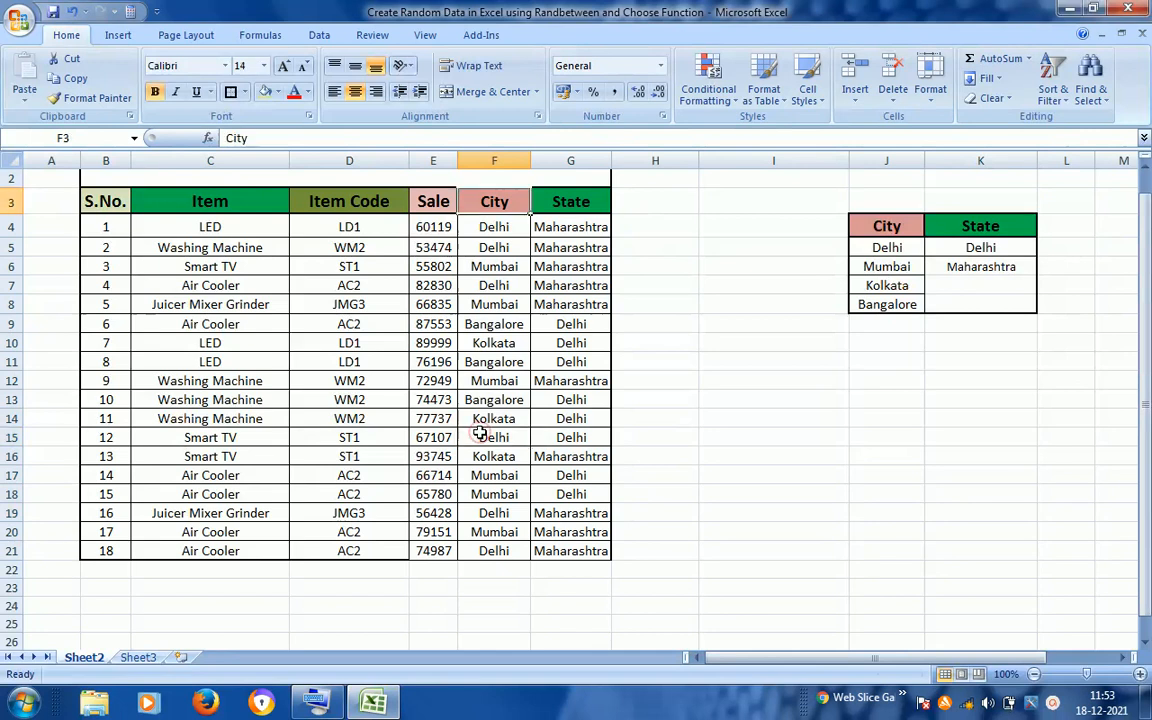
{"action": "key", "text": "ctrl+Left"}
{"action": "key", "text": "ctrl+Up"}
{"action": "key", "text": "ctrl+Down"}
{"action": "key", "text": "Right"}
{"action": "key", "text": "Right"}
{"action": "key", "text": "Right"}
{"action": "key", "text": "Right"}
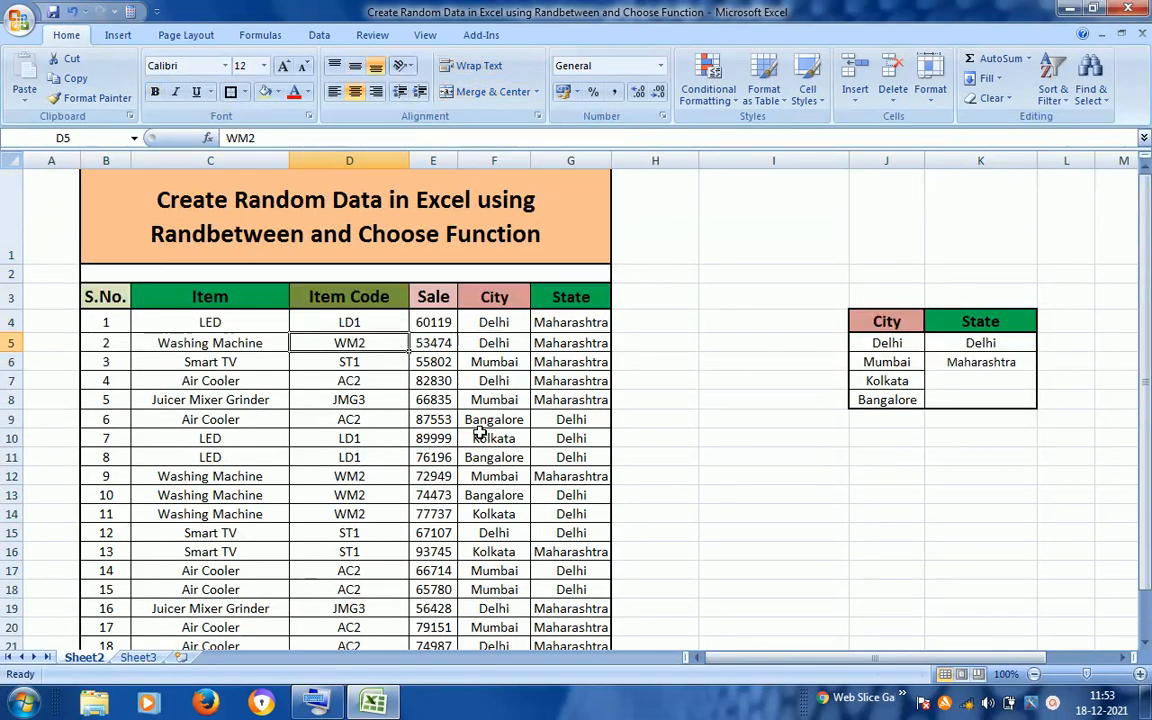
{"action": "key", "text": "Right"}
{"action": "key", "text": "Right"}
{"action": "key", "text": "Down"}
{"action": "key", "text": "Down"}
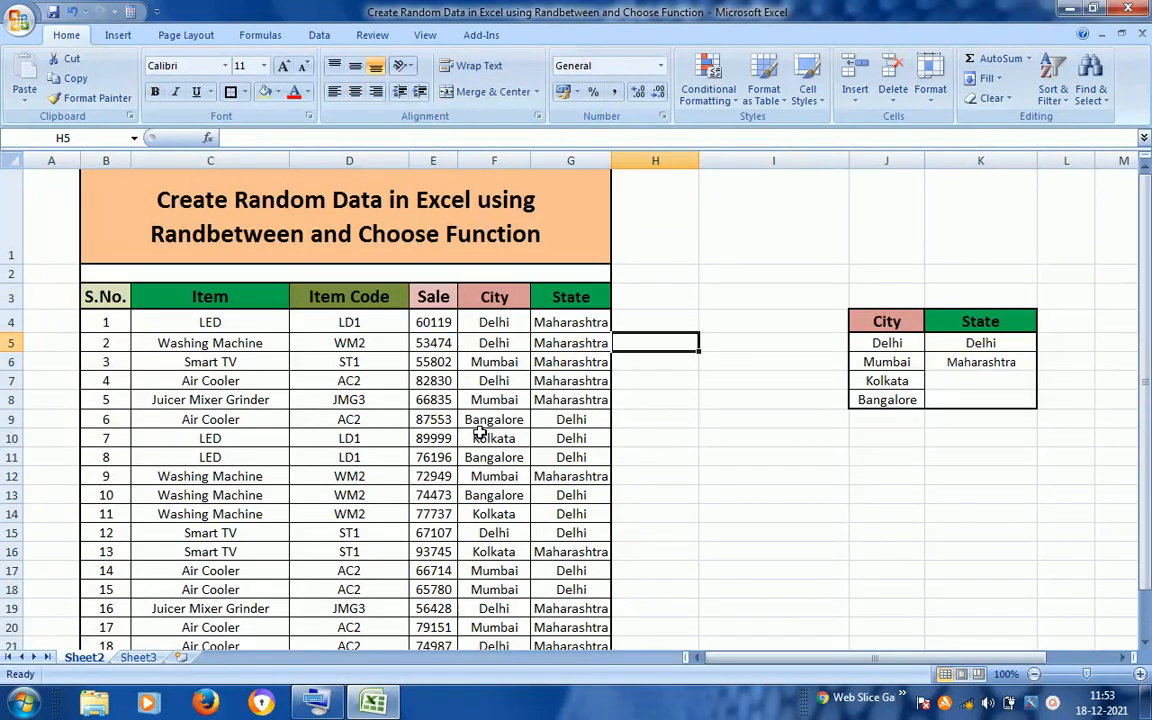
{"action": "key", "text": "Right"}
{"action": "key", "text": "Right"}
{"action": "key", "text": "Right"}
{"action": "key", "text": "Right"}
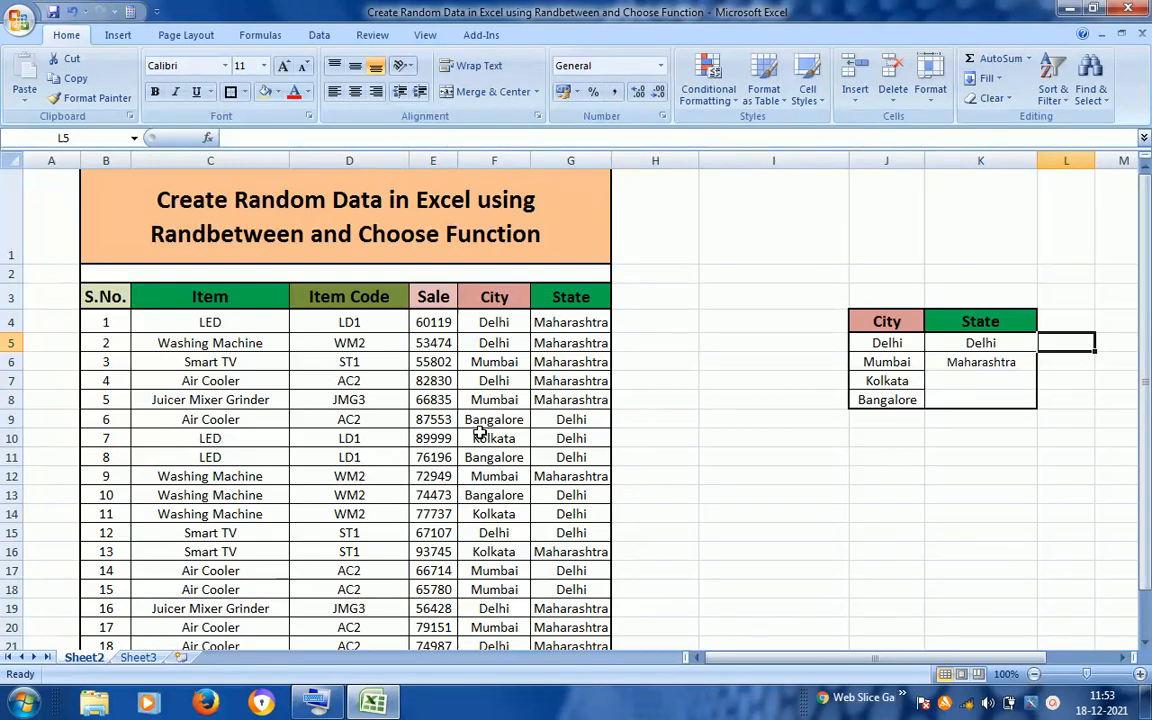
Check the cell contents of the first Sale, City and State entries and the Sale column down to row 9
{"action": "key", "text": "Left"}
{"action": "key", "text": "Left"}
{"action": "key", "text": "Left"}
{"action": "key", "text": "Left"}
{"action": "key", "text": "Left"}
{"action": "key", "text": "Left"}
{"action": "key", "text": "Left"}
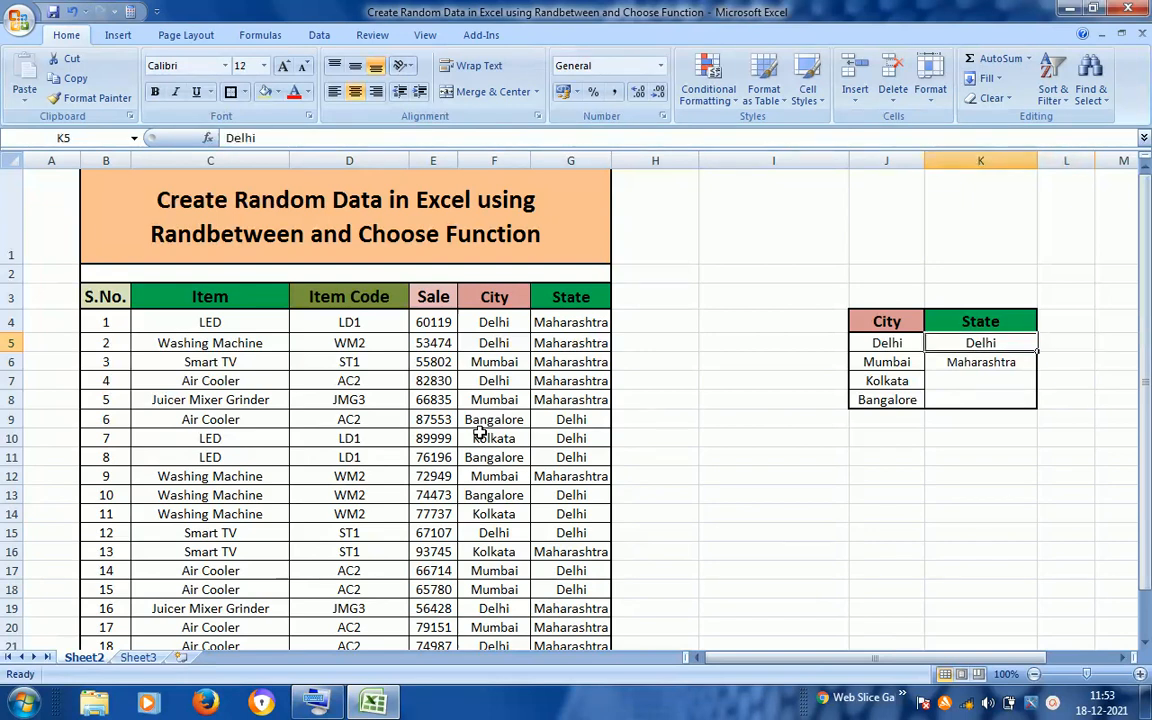
{"action": "key", "text": "Up"}
{"action": "key", "text": "Up"}
{"action": "key", "text": "Down"}
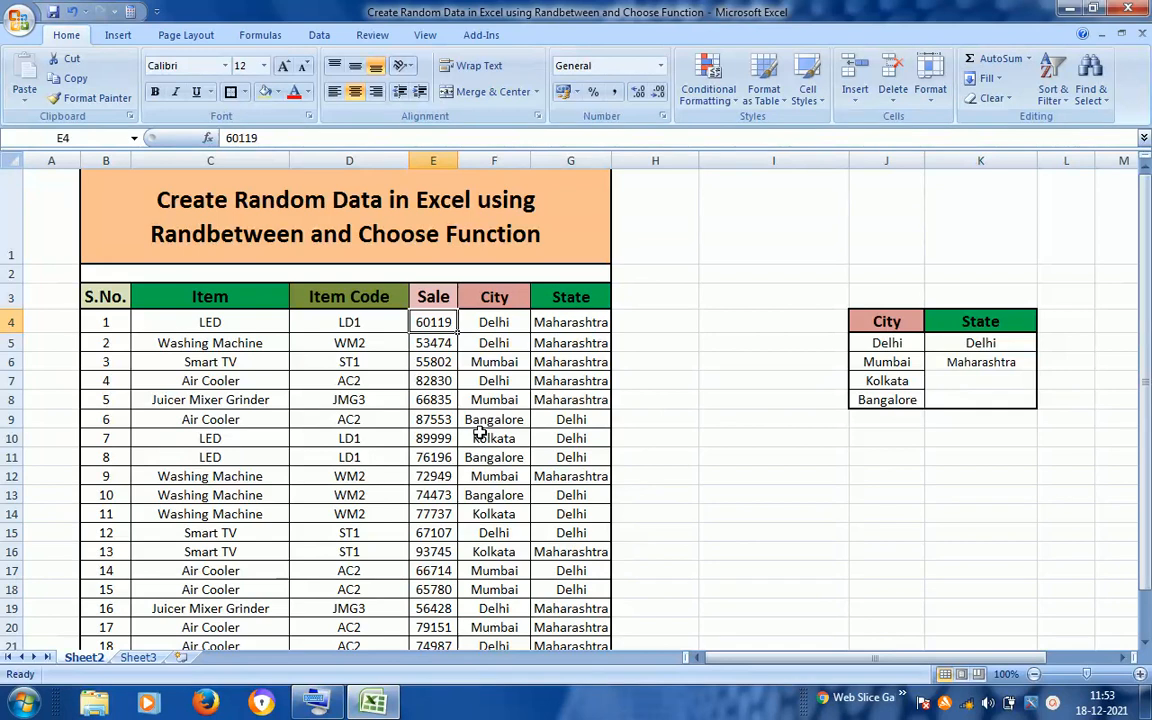
{"action": "key", "text": "Right"}
{"action": "key", "text": "Right"}
{"action": "key", "text": "Left"}
{"action": "key", "text": "Left"}
{"action": "key", "text": "Down"}
{"action": "key", "text": "Down"}
{"action": "key", "text": "Down"}
{"action": "key", "text": "Down"}
{"action": "key", "text": "Down"}
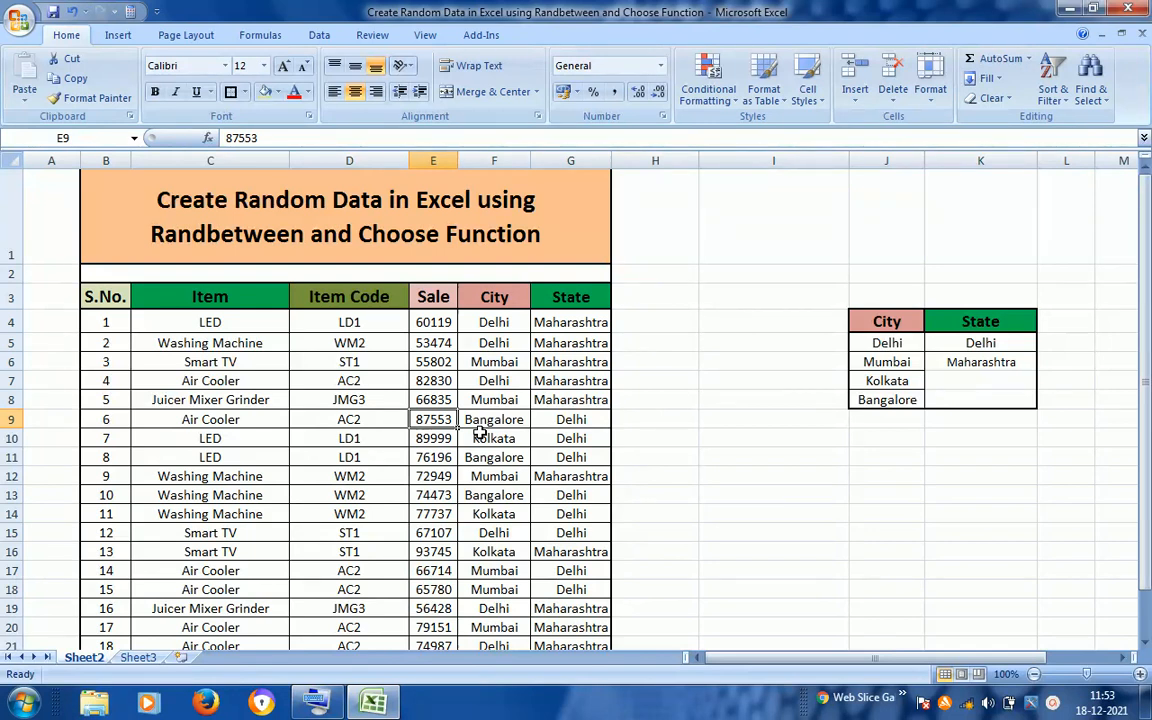
{"action": "key", "text": "Up"}
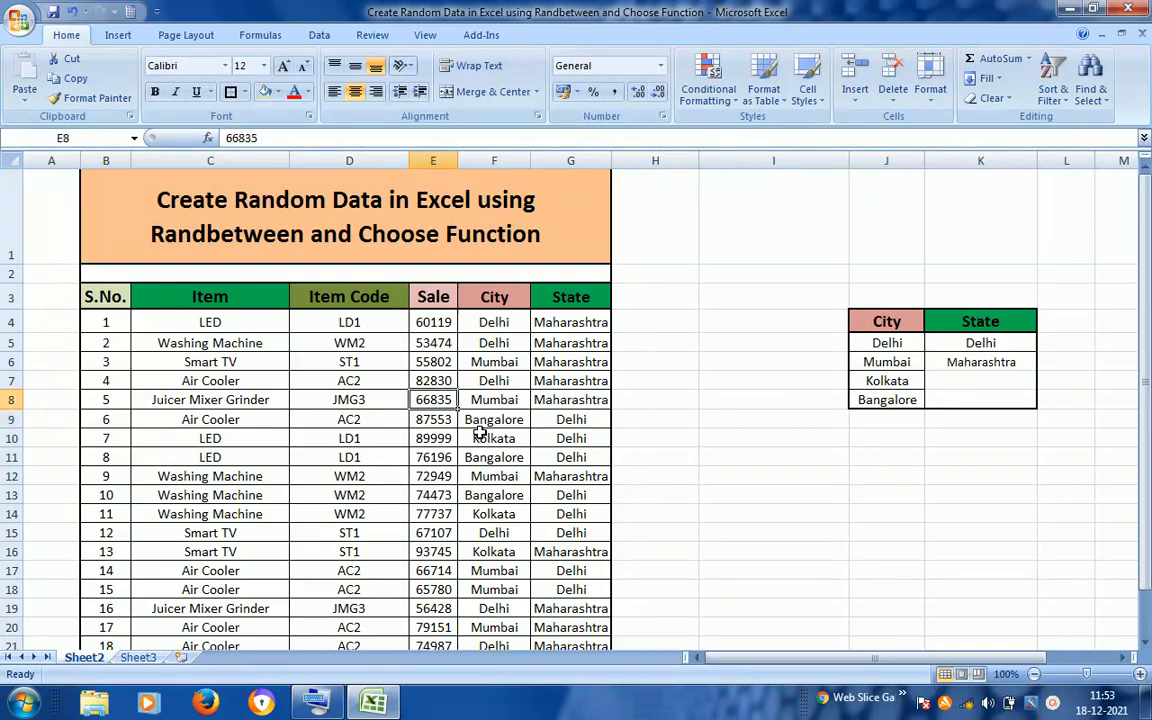
{"action": "key", "text": "Up"}
{"action": "key", "text": "Up"}
{"action": "key", "text": "Up"}
{"action": "key", "text": "Right"}
{"action": "key", "text": "Right"}
{"action": "key", "text": "Right"}
{"action": "key", "text": "Right"}
{"action": "key", "text": "Right"}
{"action": "key", "text": "Right"}
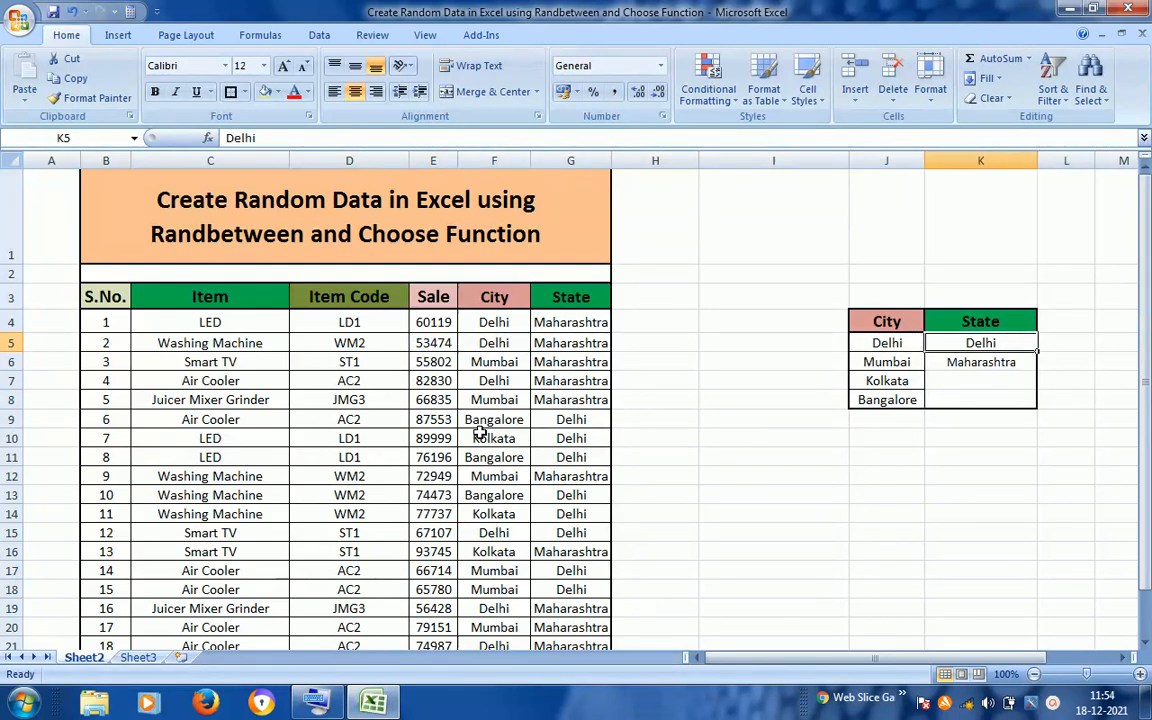
{"action": "key", "text": "Left"}
{"action": "key", "text": "Left"}
{"action": "key", "text": "Left"}
{"action": "key", "text": "Left"}
{"action": "key", "text": "Left"}
{"action": "key", "text": "Up"}
{"action": "key", "text": "Up"}
{"action": "key", "text": "Up"}
{"action": "key", "text": "Up"}
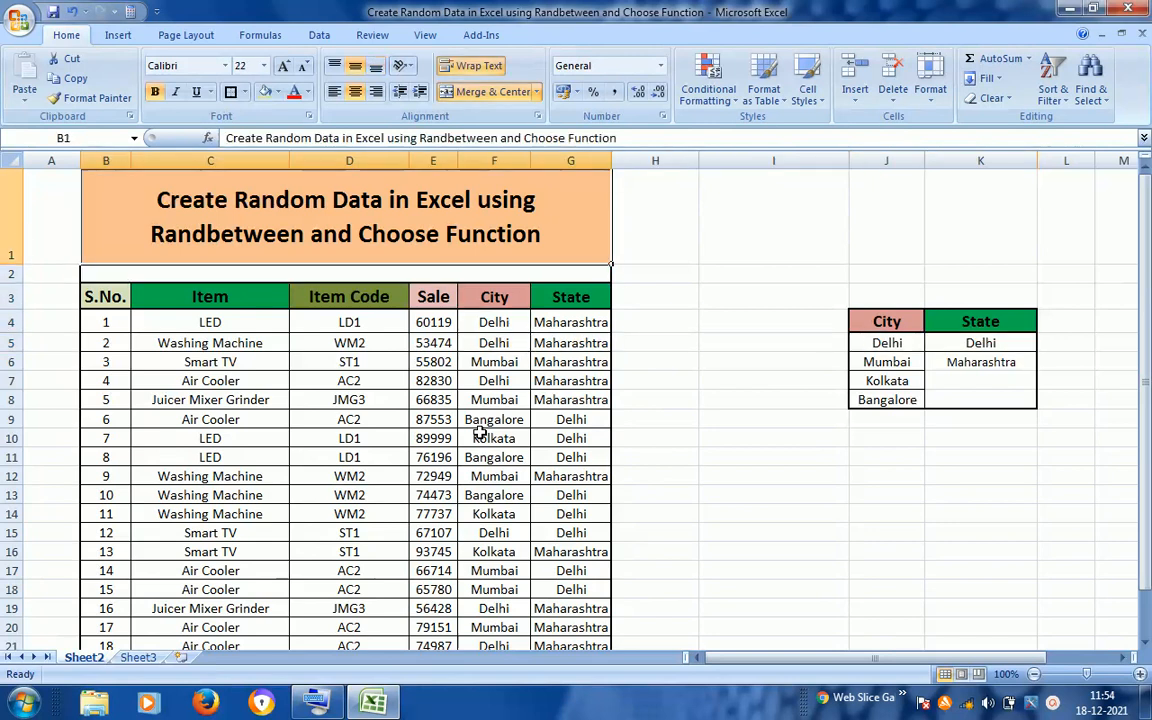
Compare the first City entry in F4 with the city names in the reference list starting at J5
{"action": "key", "text": "Down"}
{"action": "key", "text": "Down"}
{"action": "key", "text": "Down"}
{"action": "key", "text": "Right"}
{"action": "key", "text": "Right"}
{"action": "key", "text": "Right"}
{"action": "key", "text": "Right"}
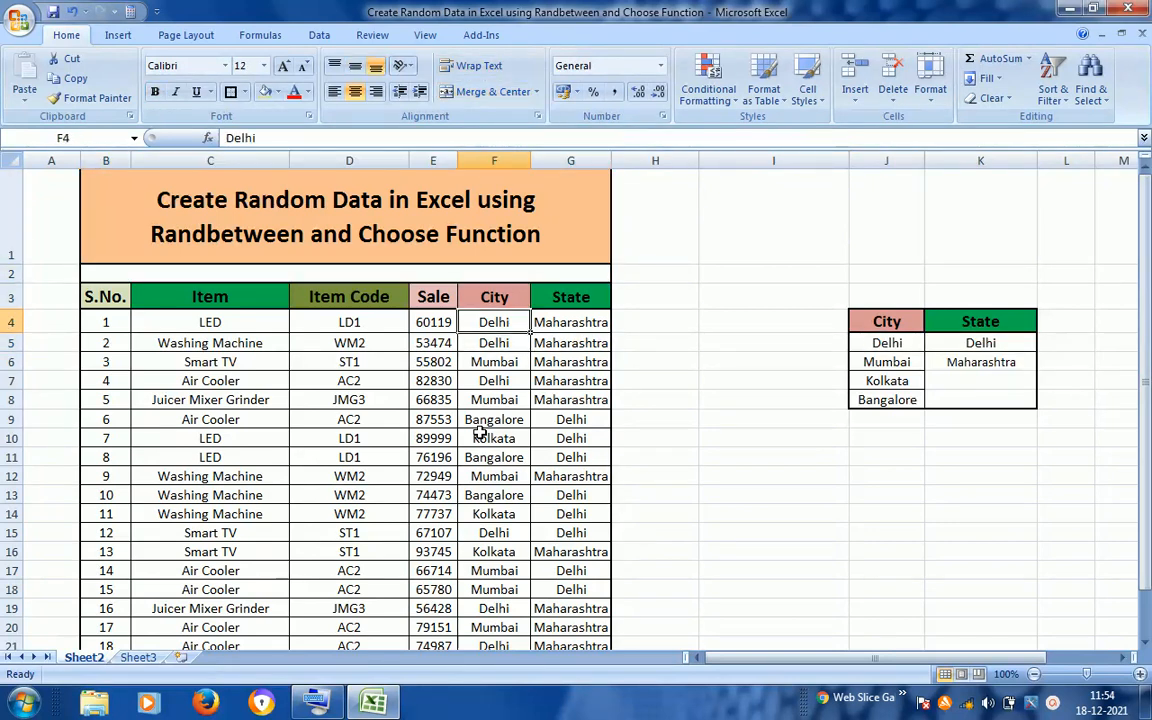
{"action": "key", "text": "Right"}
{"action": "key", "text": "Right"}
{"action": "key", "text": "Right"}
{"action": "key", "text": "Right"}
{"action": "key", "text": "Right"}
{"action": "key", "text": "Down"}
{"action": "key", "text": "Left"}
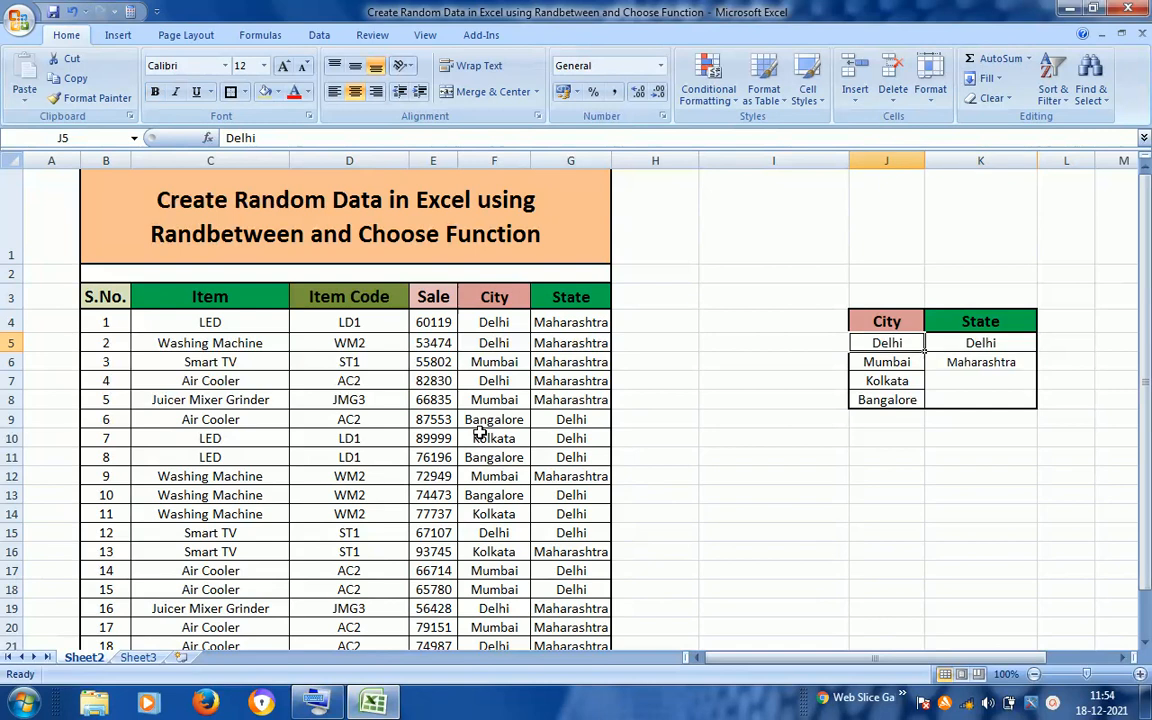
{"action": "key", "text": "Left"}
{"action": "key", "text": "Left"}
{"action": "key", "text": "Left"}
{"action": "key", "text": "Left"}
{"action": "key", "text": "Up"}
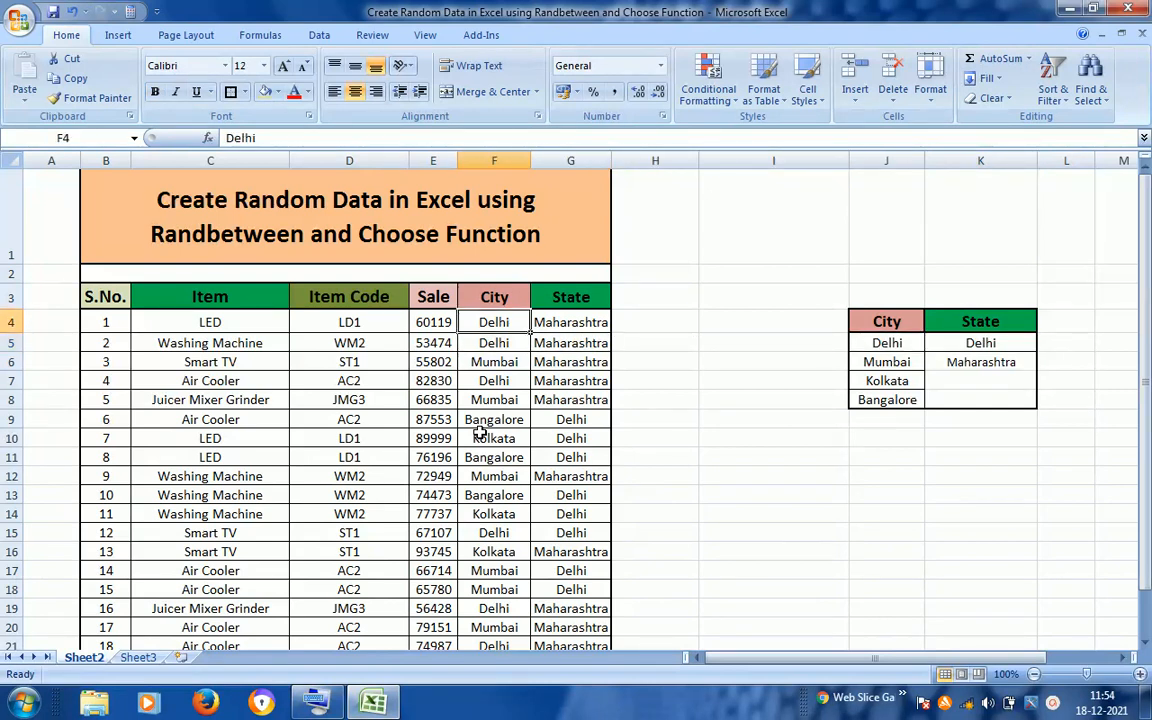
Compare the first State entry in G4 with the state names in the reference list at K5:K6
{"action": "key", "text": "Right"}
{"action": "key", "text": "Right"}
{"action": "key", "text": "Right"}
{"action": "key", "text": "Right"}
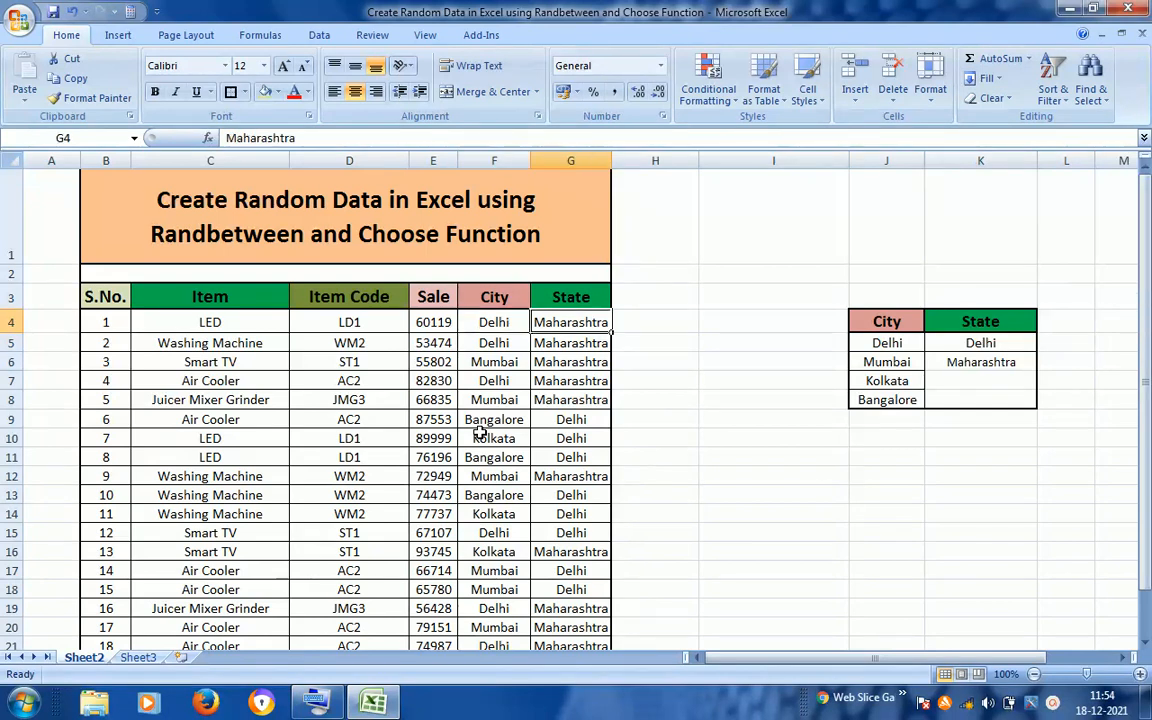
{"action": "key", "text": "Left"}
{"action": "key", "text": "Left"}
{"action": "key", "text": "Left"}
{"action": "key", "text": "Left"}
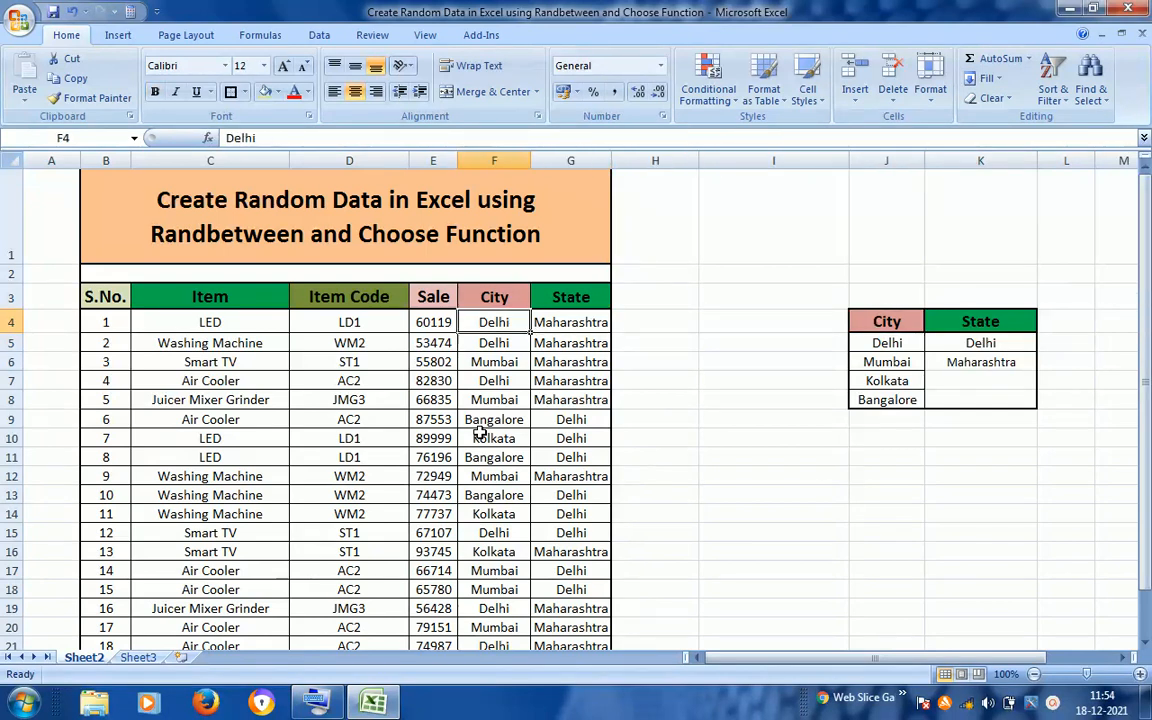
{"action": "key", "text": "Right"}
{"action": "key", "text": "Right"}
{"action": "key", "text": "Right"}
{"action": "key", "text": "Right"}
{"action": "key", "text": "Right"}
{"action": "key", "text": "Down"}
{"action": "key", "text": "Down"}
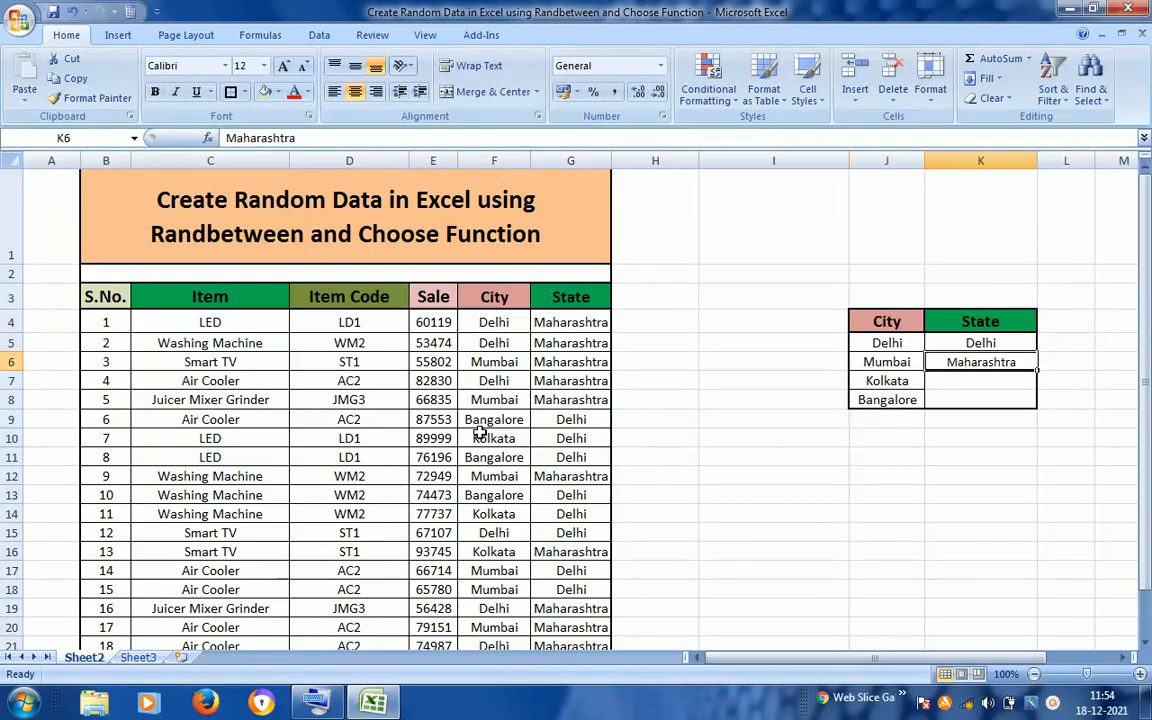
{"action": "key", "text": "Up"}
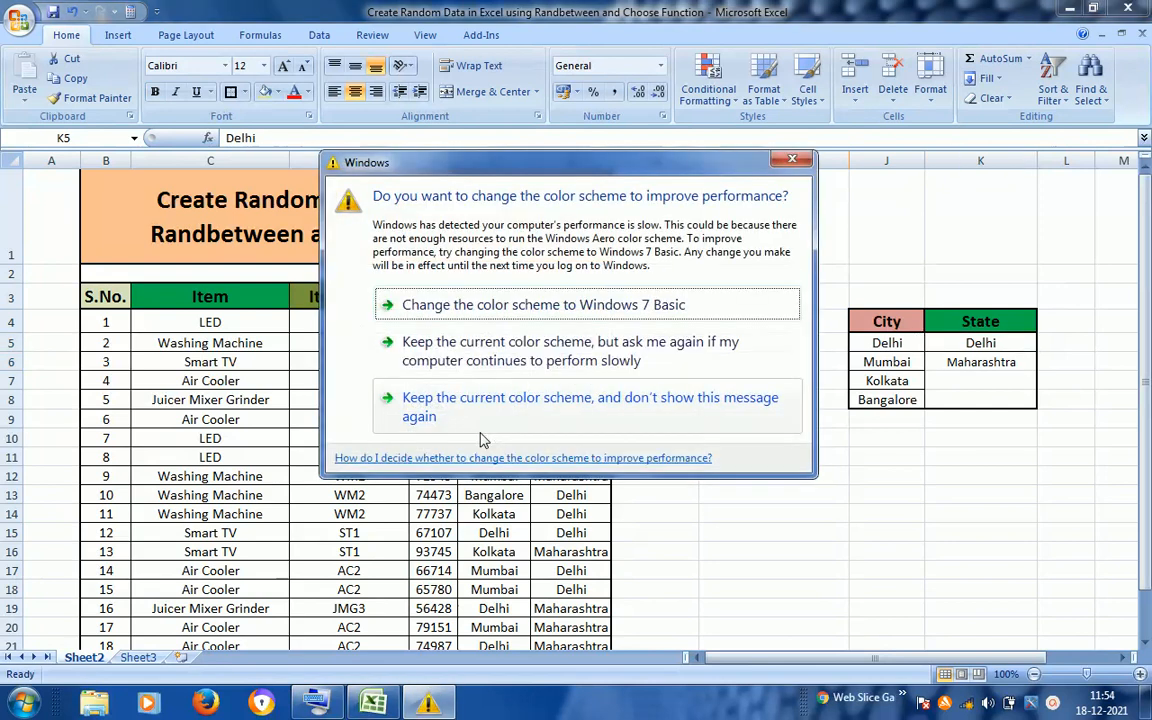
Keep the current Windows color scheme, with a repeat prompt if the computer stays slow, and select cell H4
{"action": "left_click", "coordinate": [489, 363]}
{"action": "left_click", "coordinate": [684, 321]}
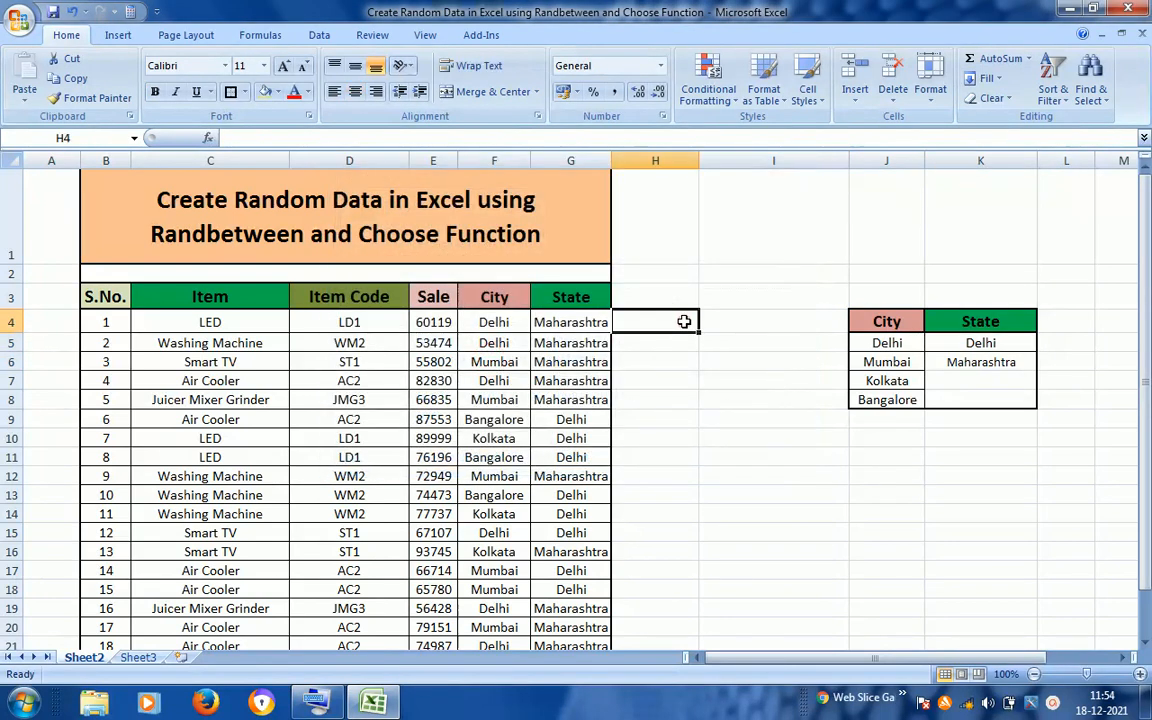
{"action": "key", "text": "ctrl+Up"}
{"action": "key", "text": "Home"}
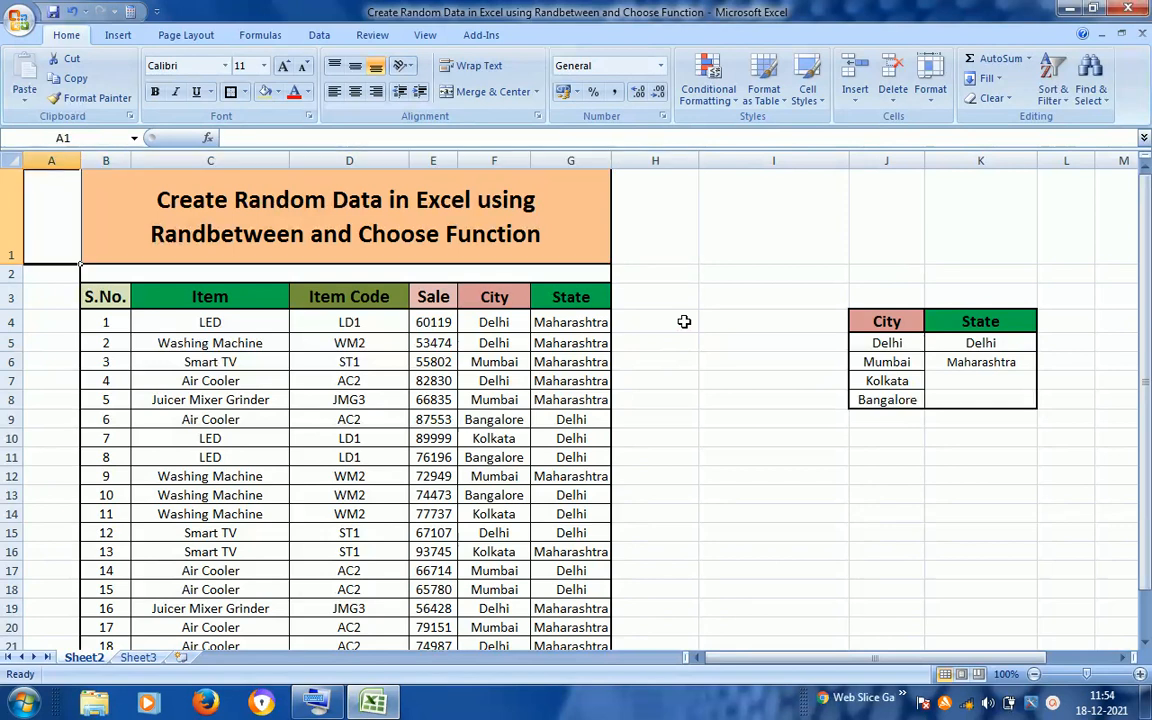
{"action": "key", "text": "Down"}
{"action": "key", "text": "Right"}
{"action": "key", "text": "Right"}
{"action": "key", "text": "Right"}
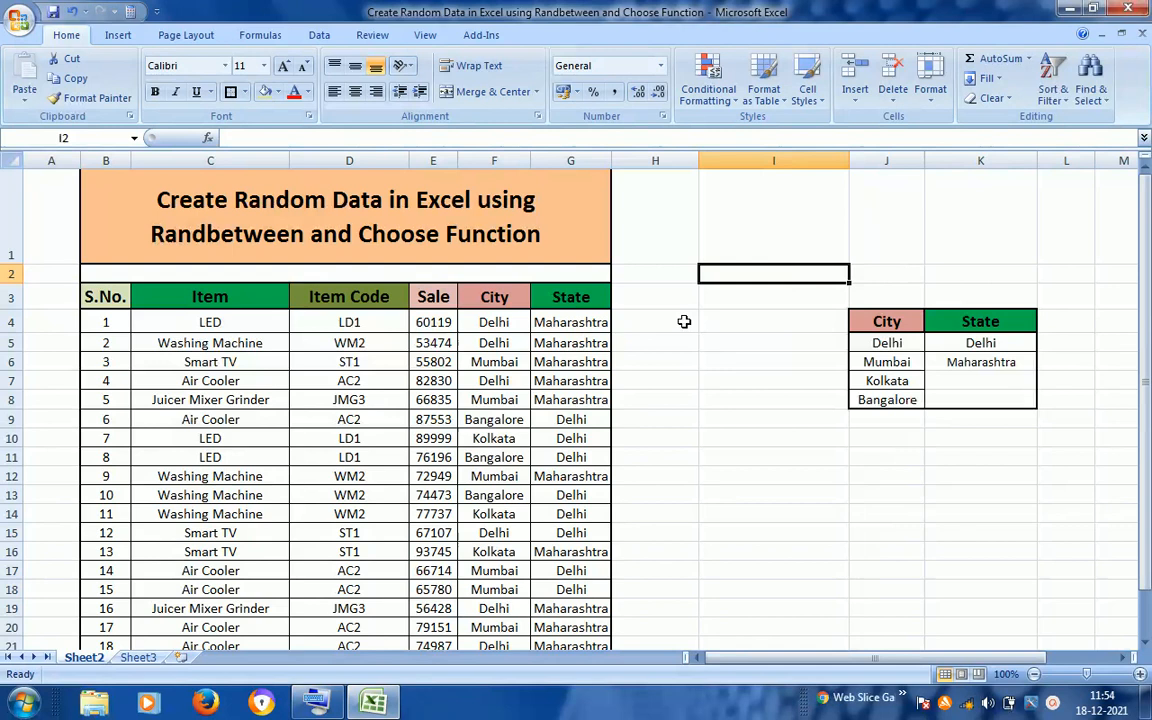
{"action": "left_click", "coordinate": [1053, 704]}
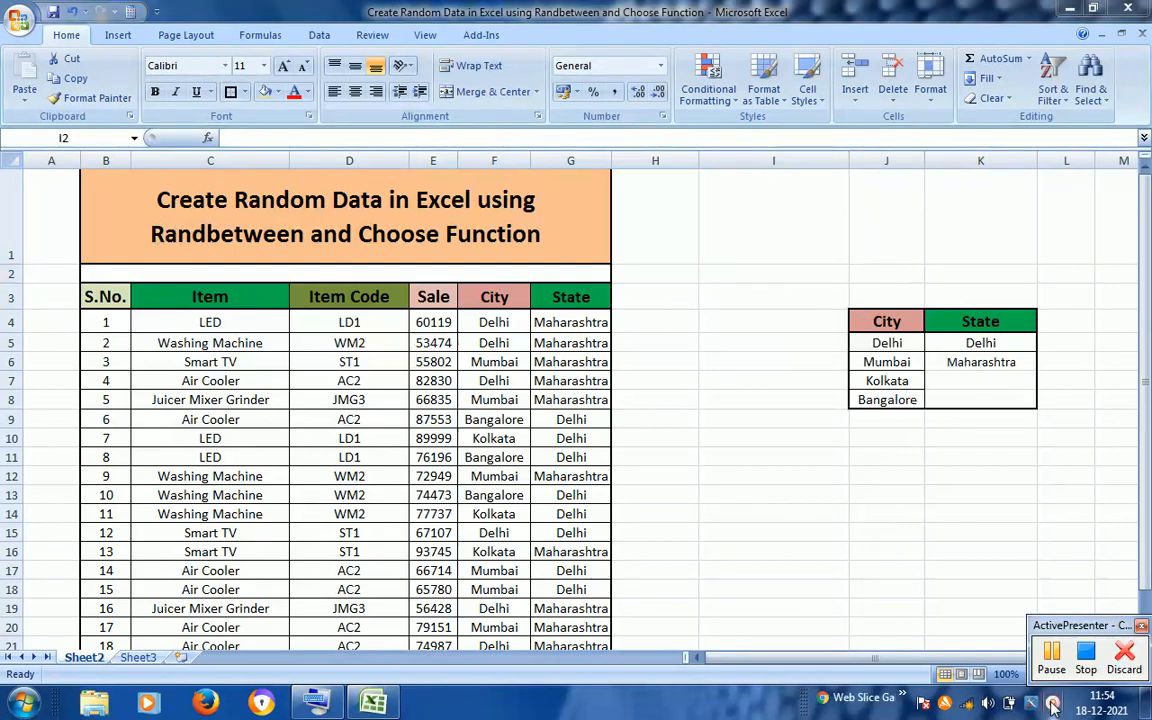